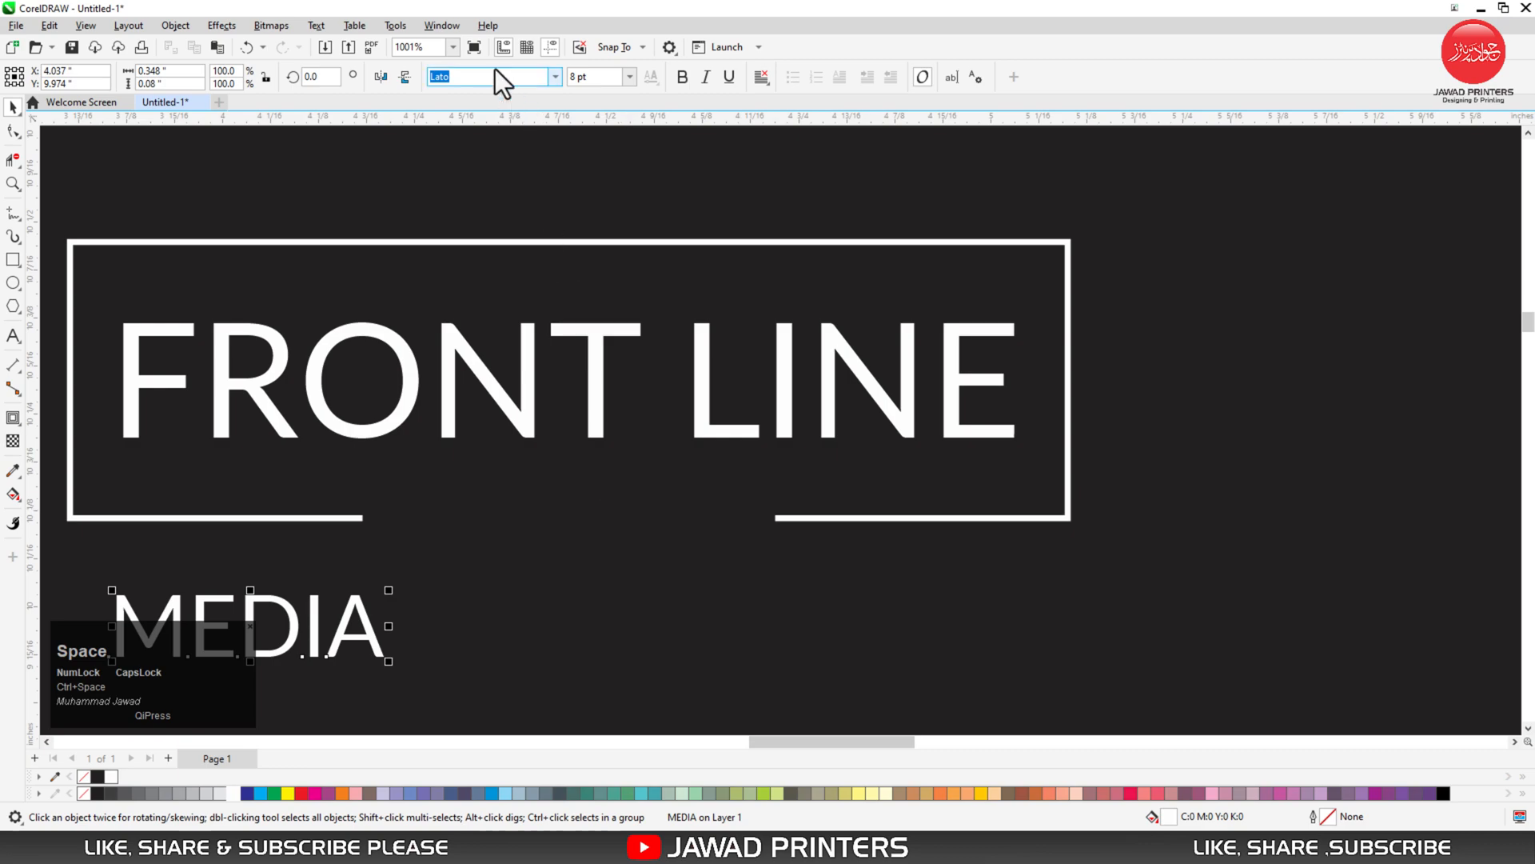
- Set MEDIA in Raleway at 6 pt and move it into the gap below the frame
text(Raleway)
key(Return)
drag(364, 607, 616, 499)
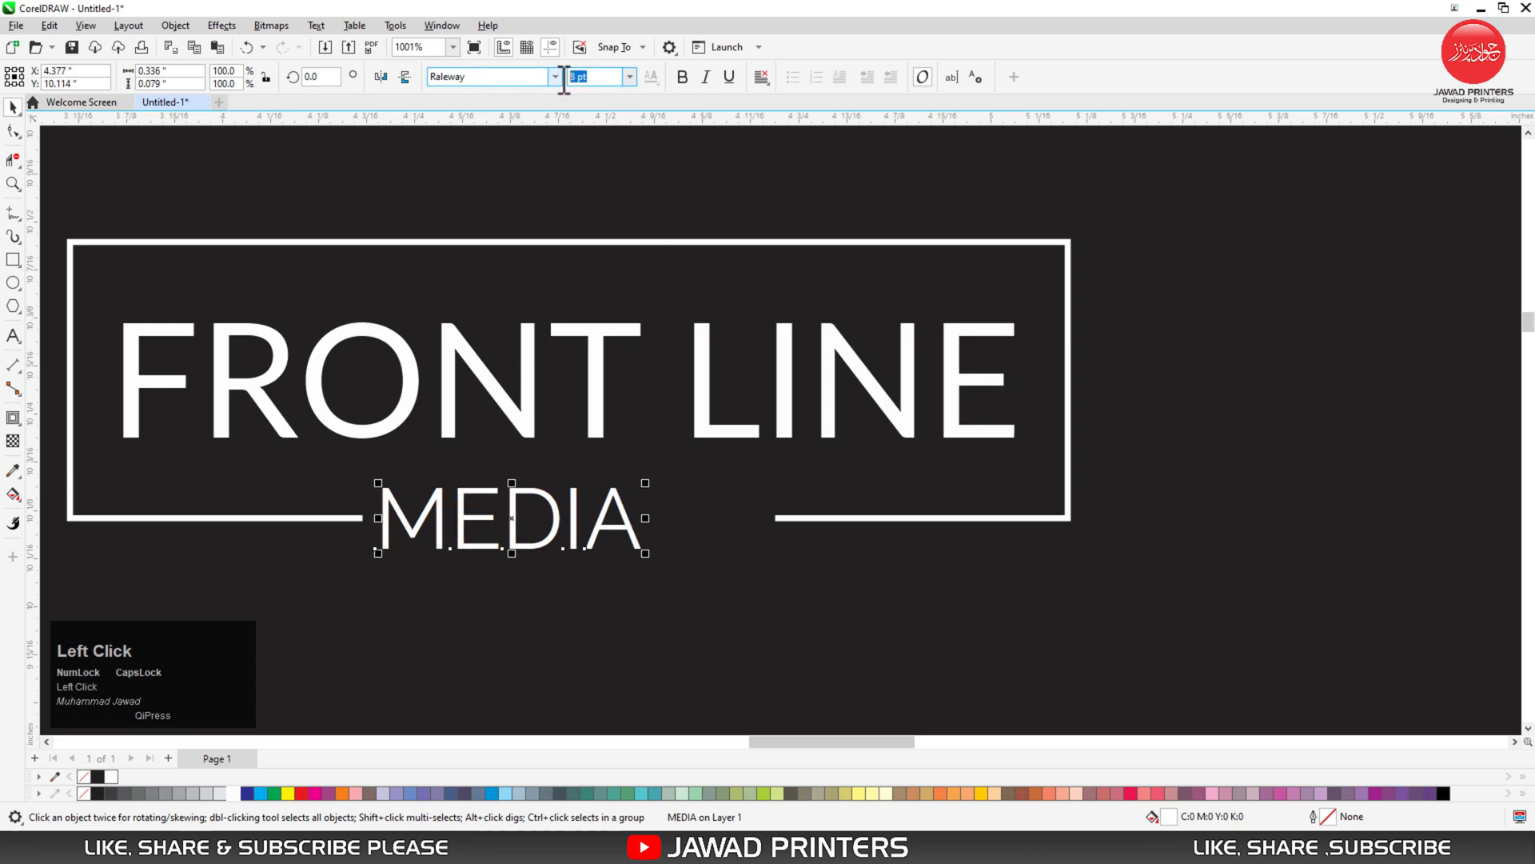
text(6)
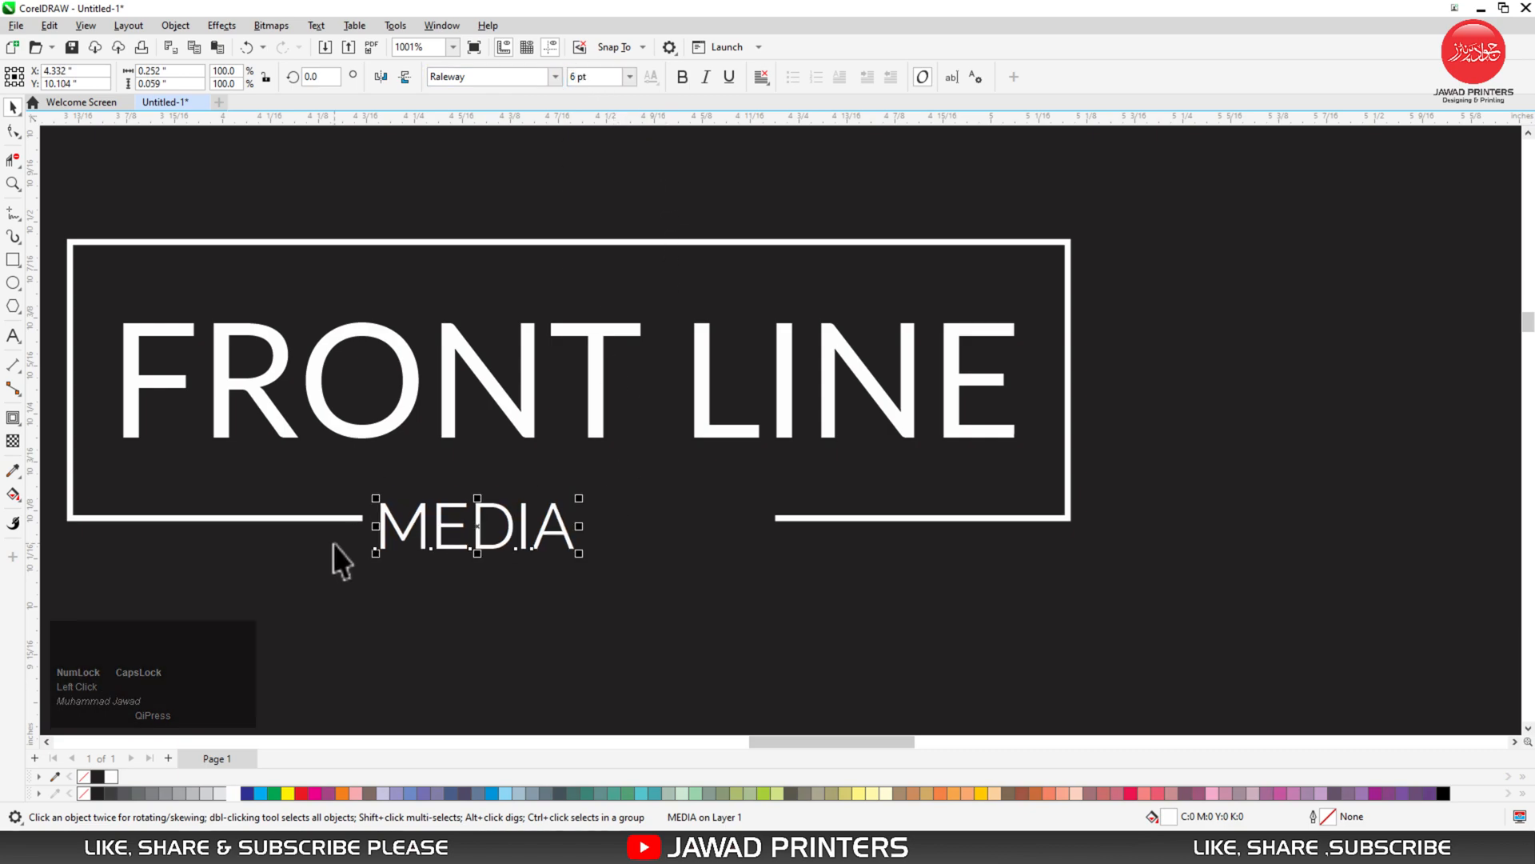
- Centre MEDIA horizontally between the frame's lines
key(F2)
drag(285, 387, 886, 662)
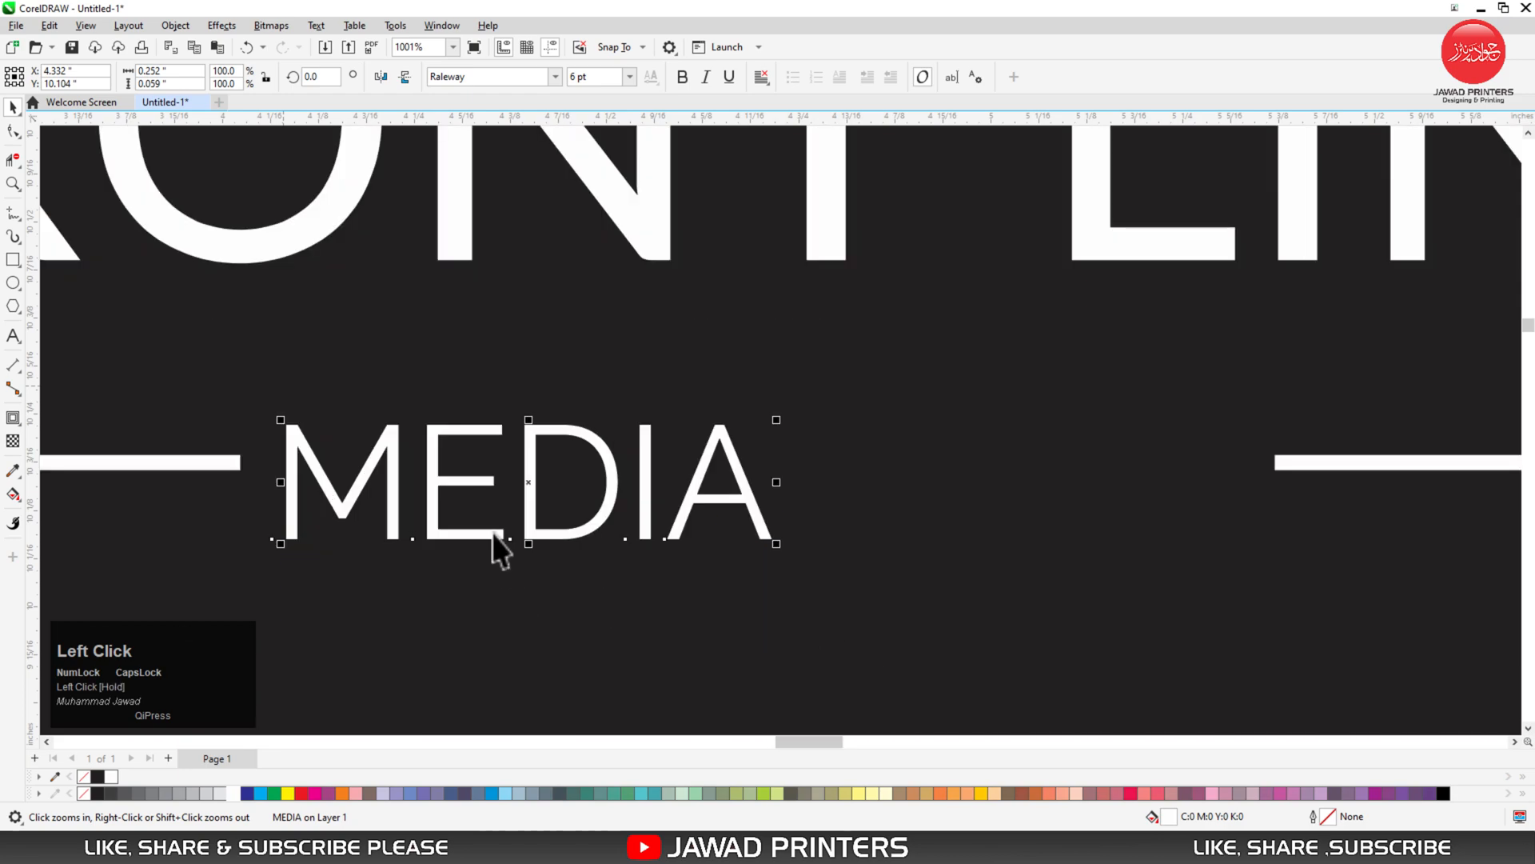
shift+click(238, 463)
key(c)
click(511, 478)
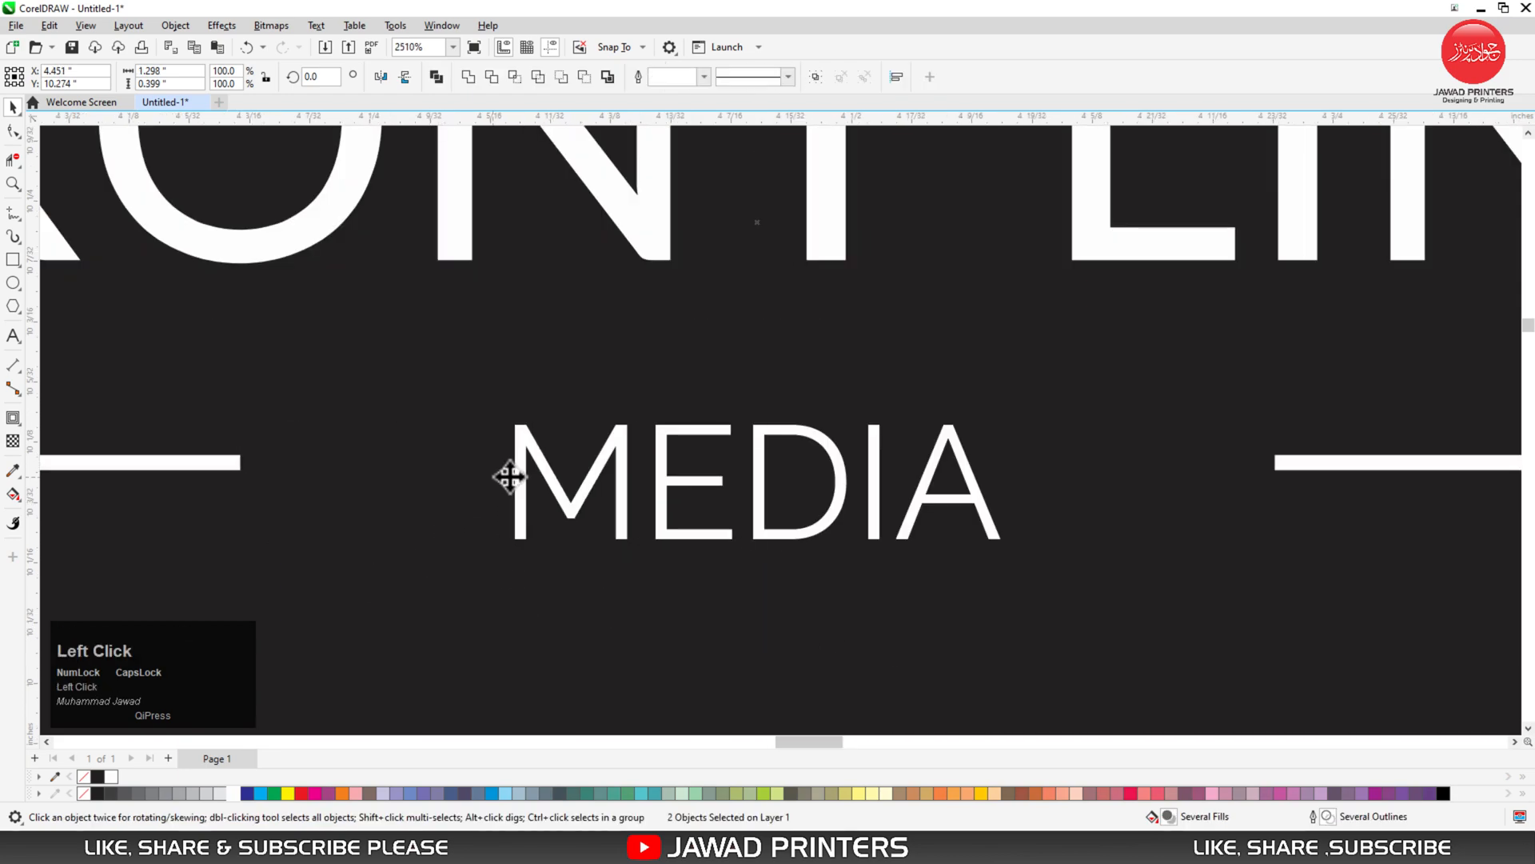
drag(518, 488, 262, 475)
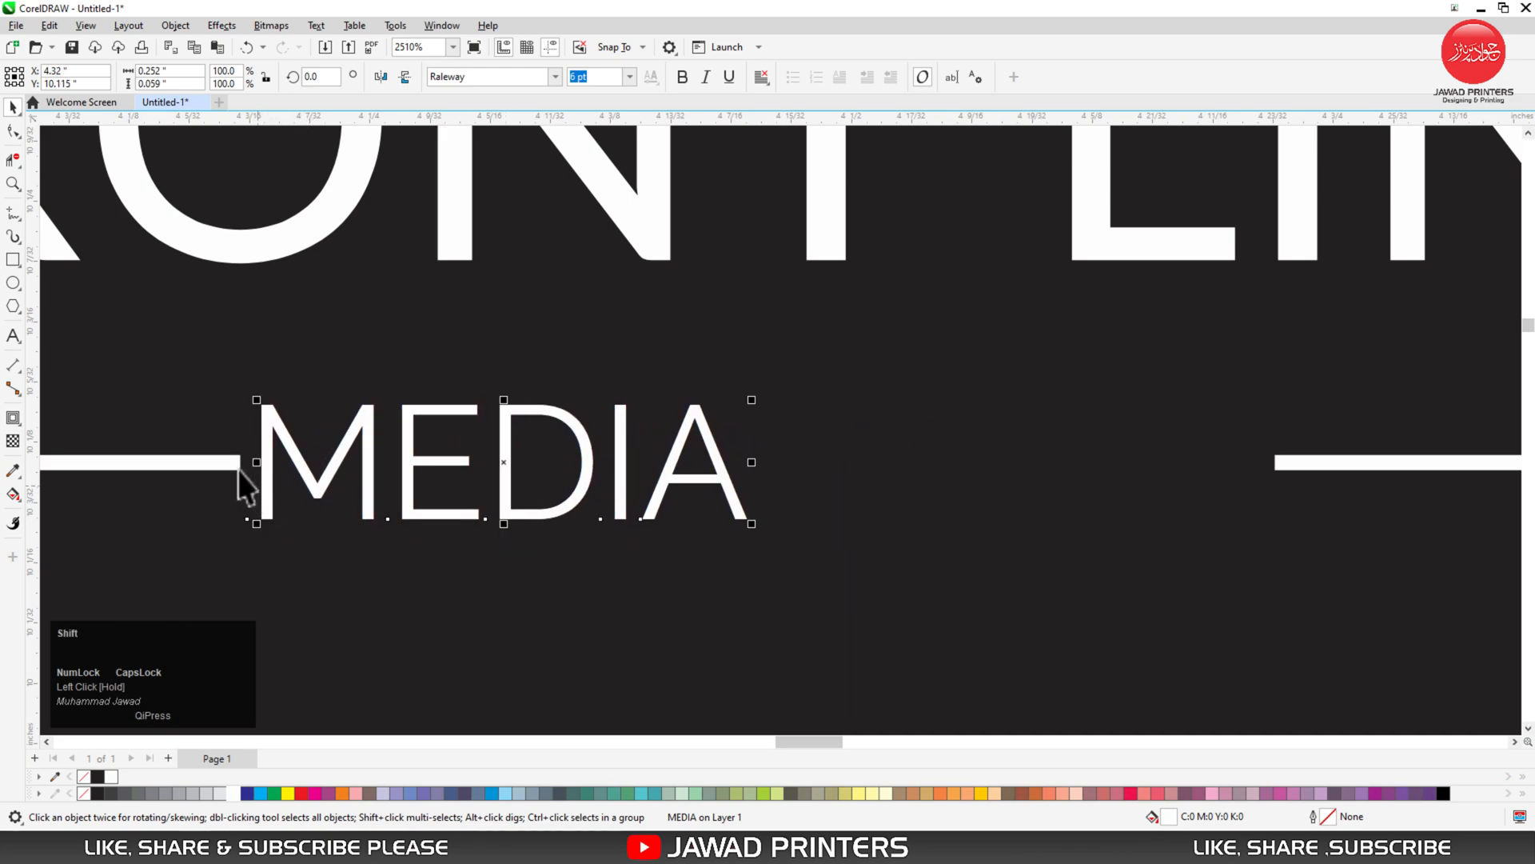
shift+click(237, 464)
key(c)
click(381, 577)
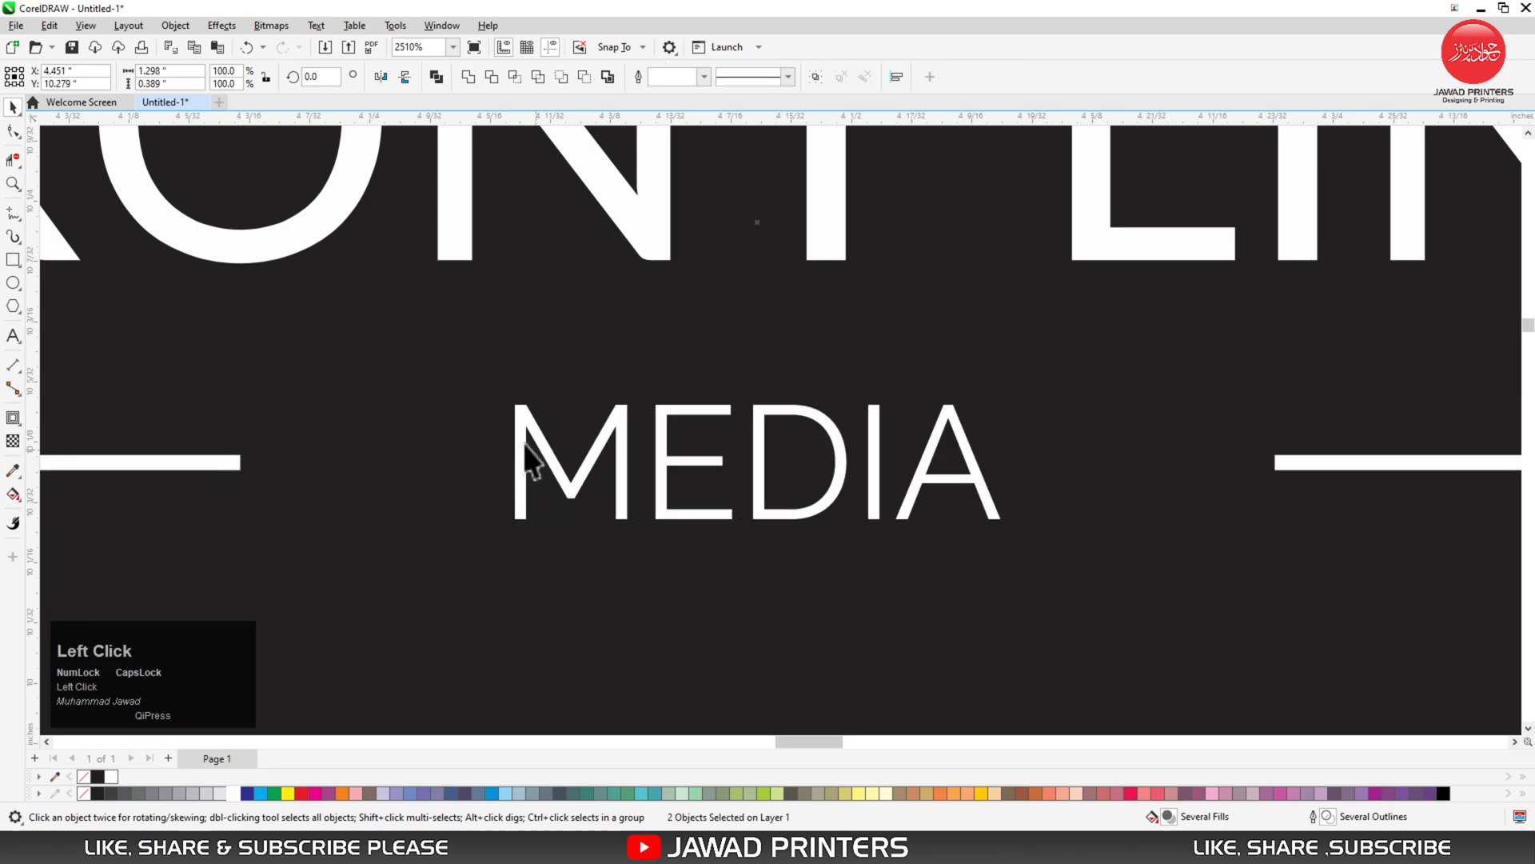
click(531, 462)
- Widen MEDIA's letter spacing so it fills the gap
click(13, 131)
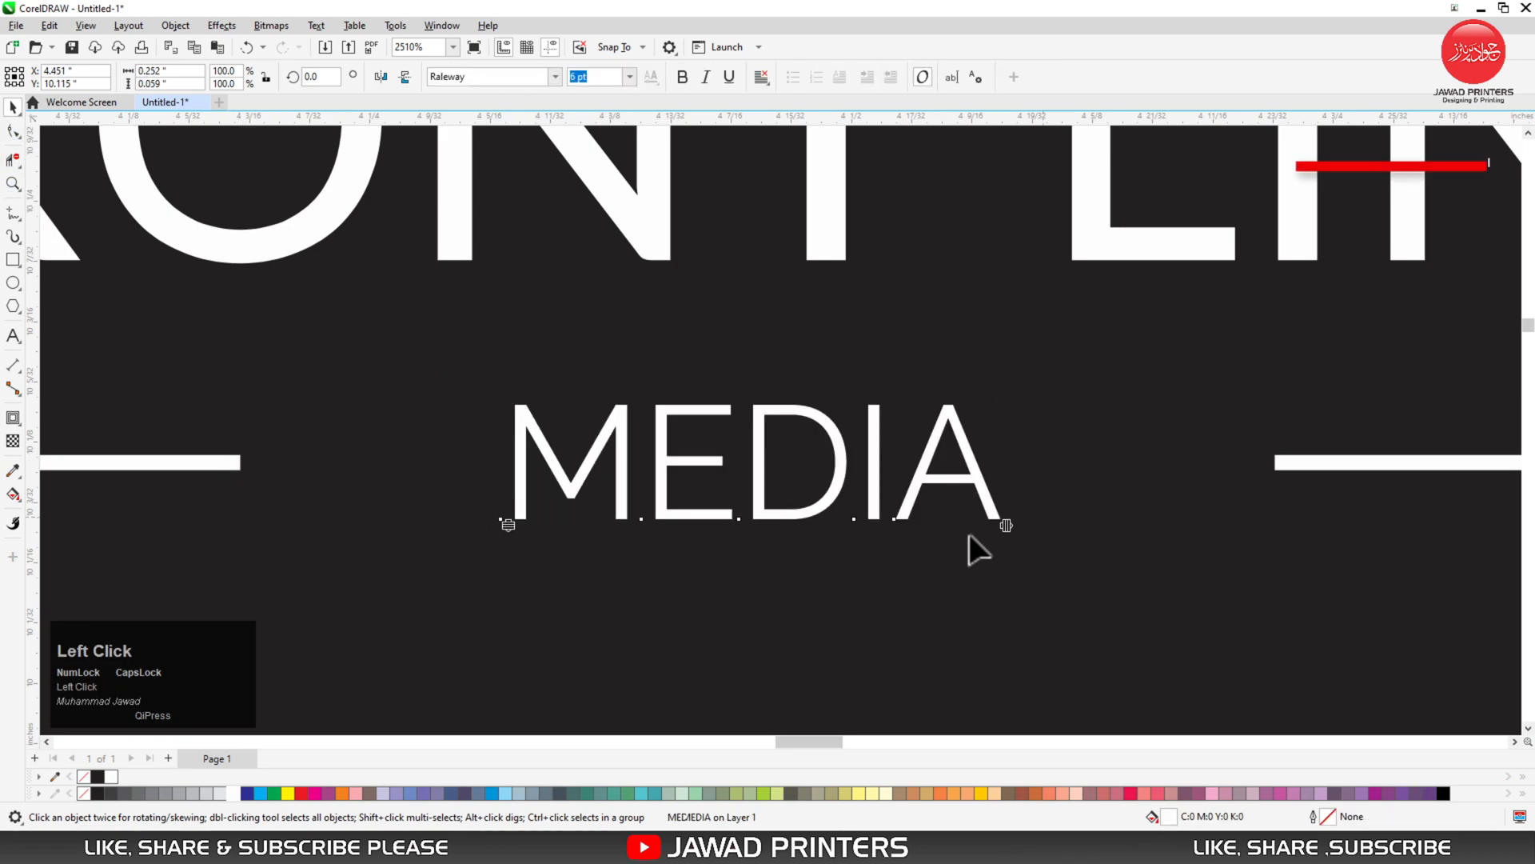
drag(1006, 521, 1240, 538)
key(space)
shift+click(1305, 465)
key(F3)
key(F3)
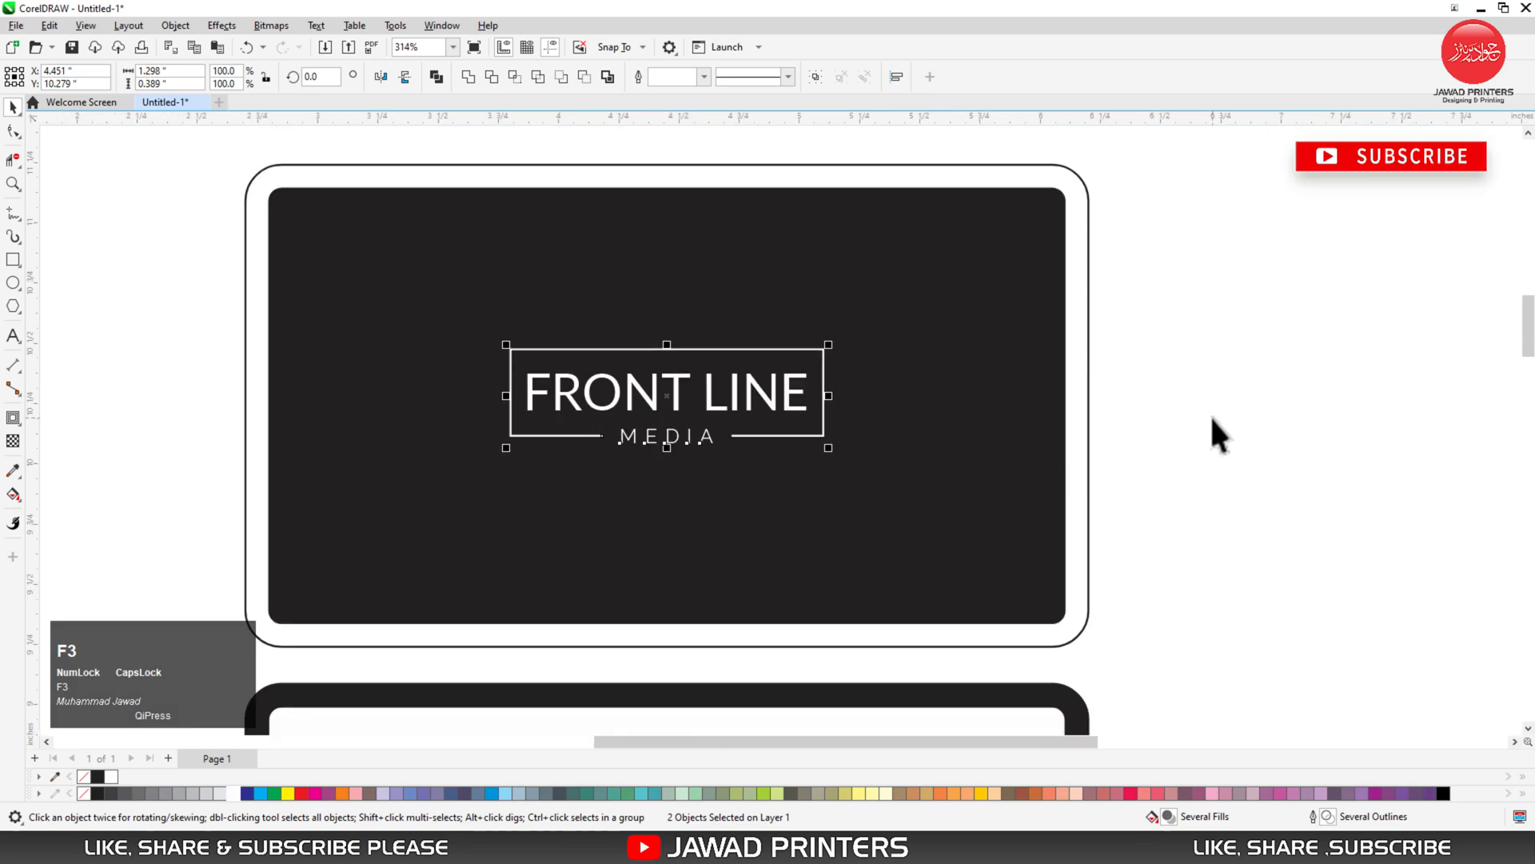
- Draw a rectangle on the back card running from its middle to the right edge
click(1211, 414)
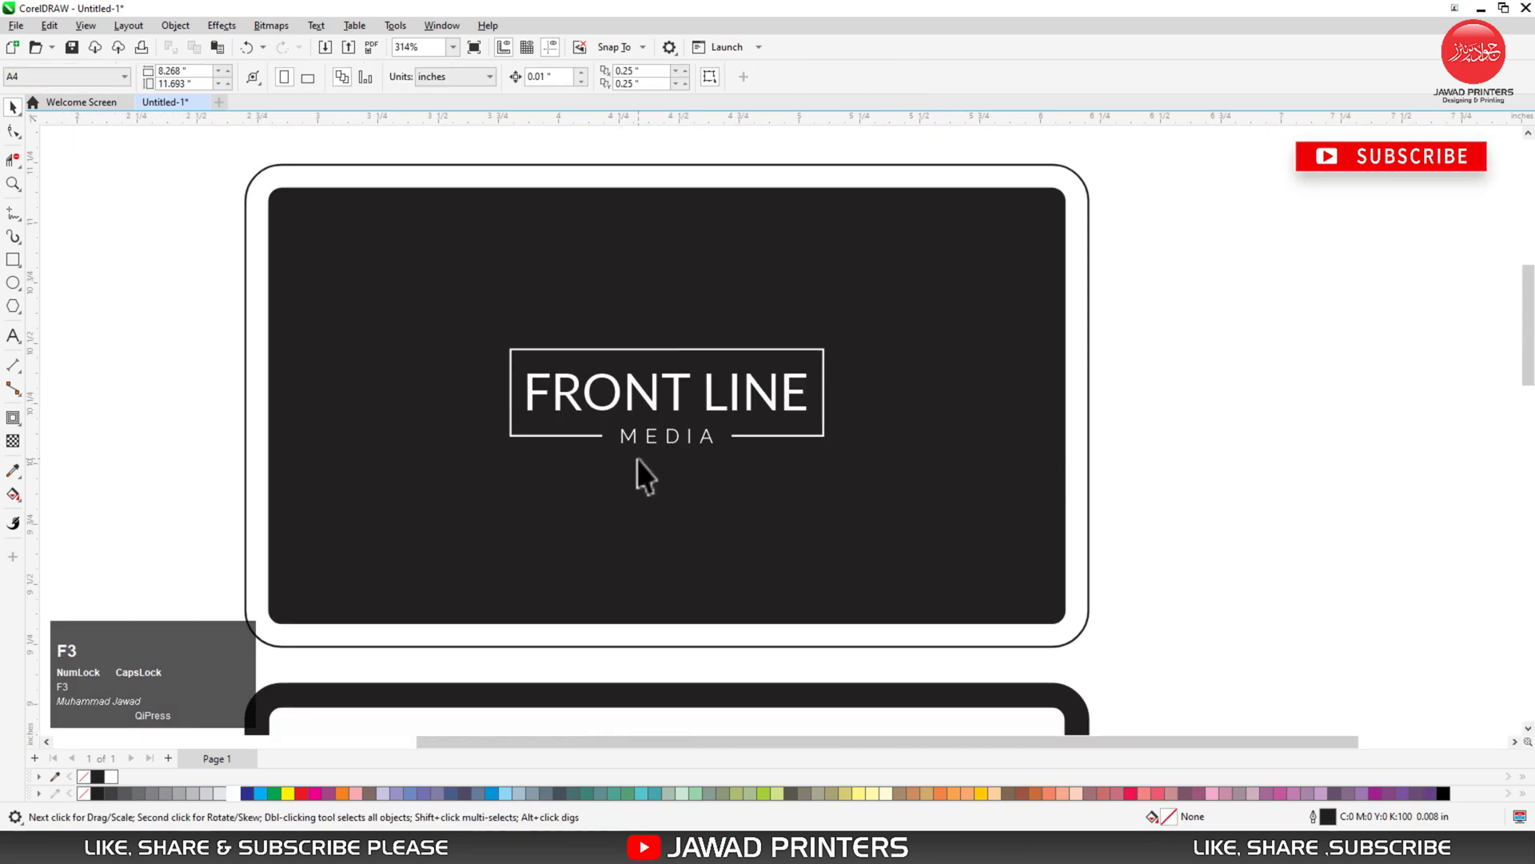
key(F3)
key(F3)
key(F2)
drag(405, 405, 800, 636)
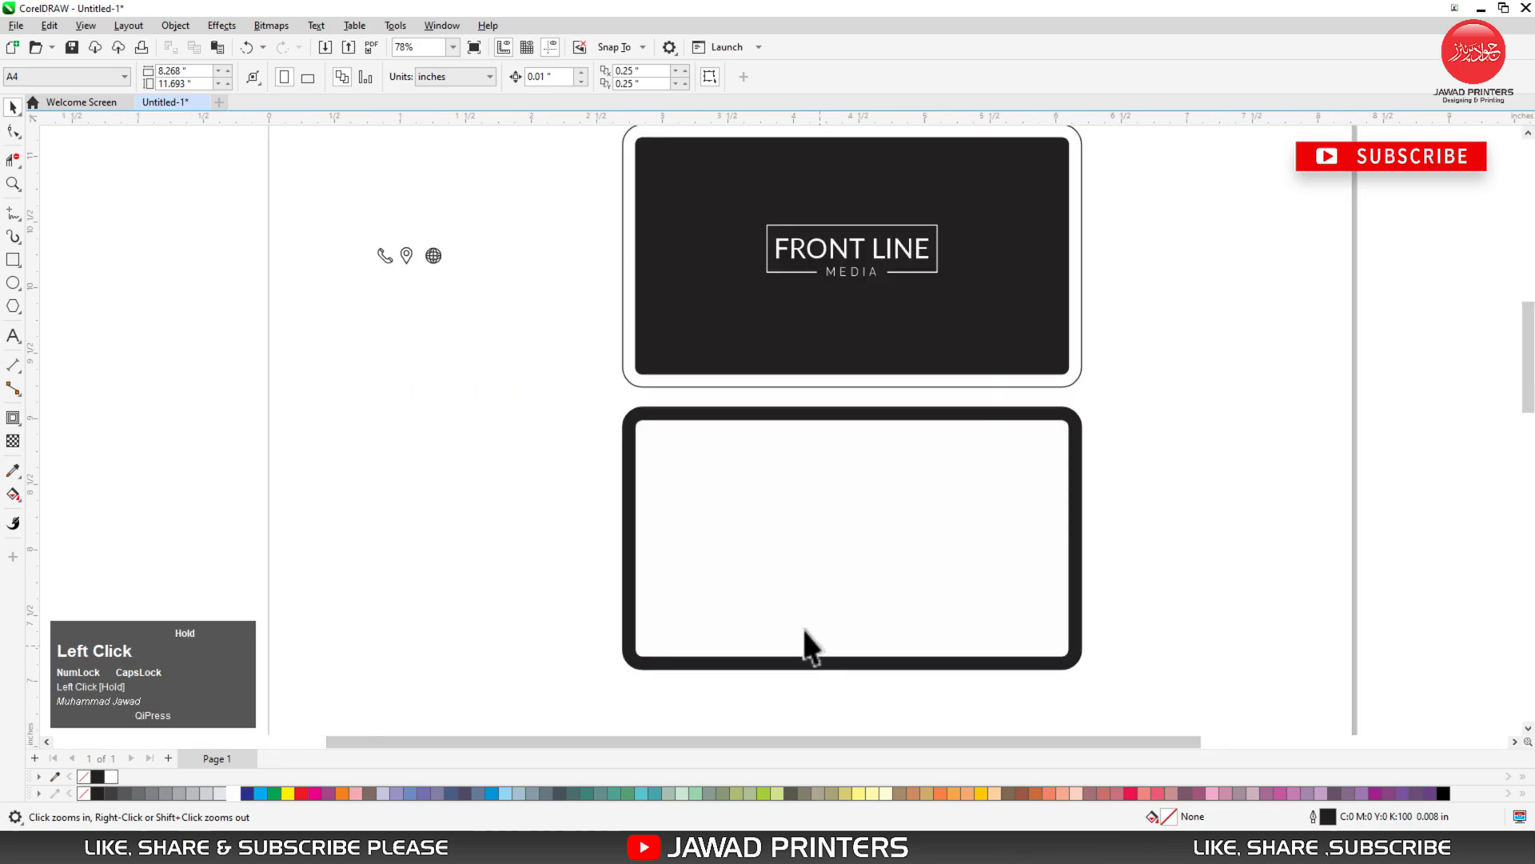
click(12, 260)
key(F2)
drag(604, 402, 1107, 662)
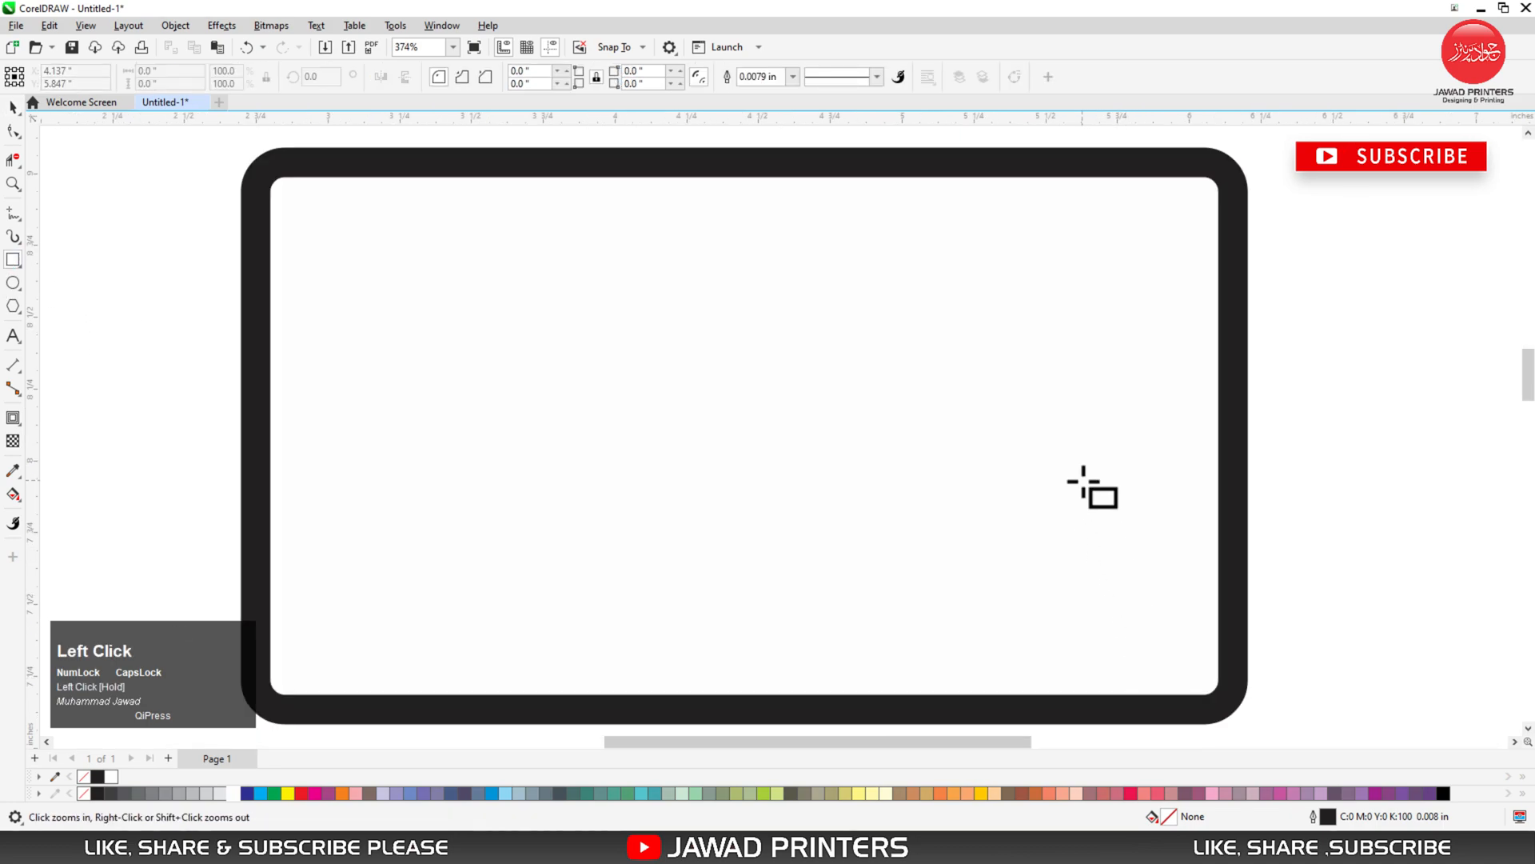
drag(1247, 324, 774, 370)
key(space)
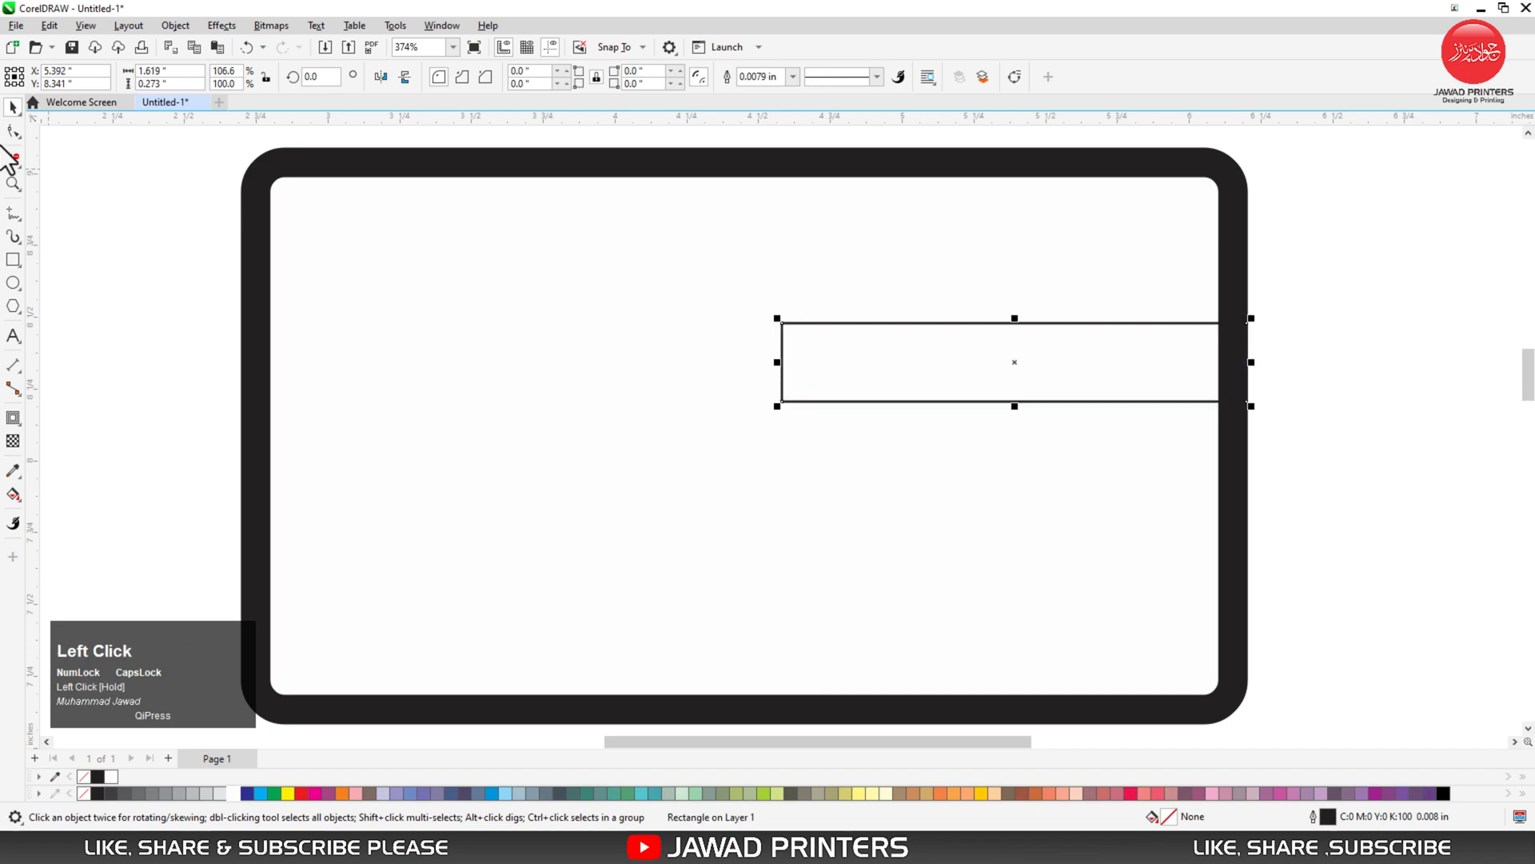
- Round the rectangle's corners to a 0.05" radius
click(13, 130)
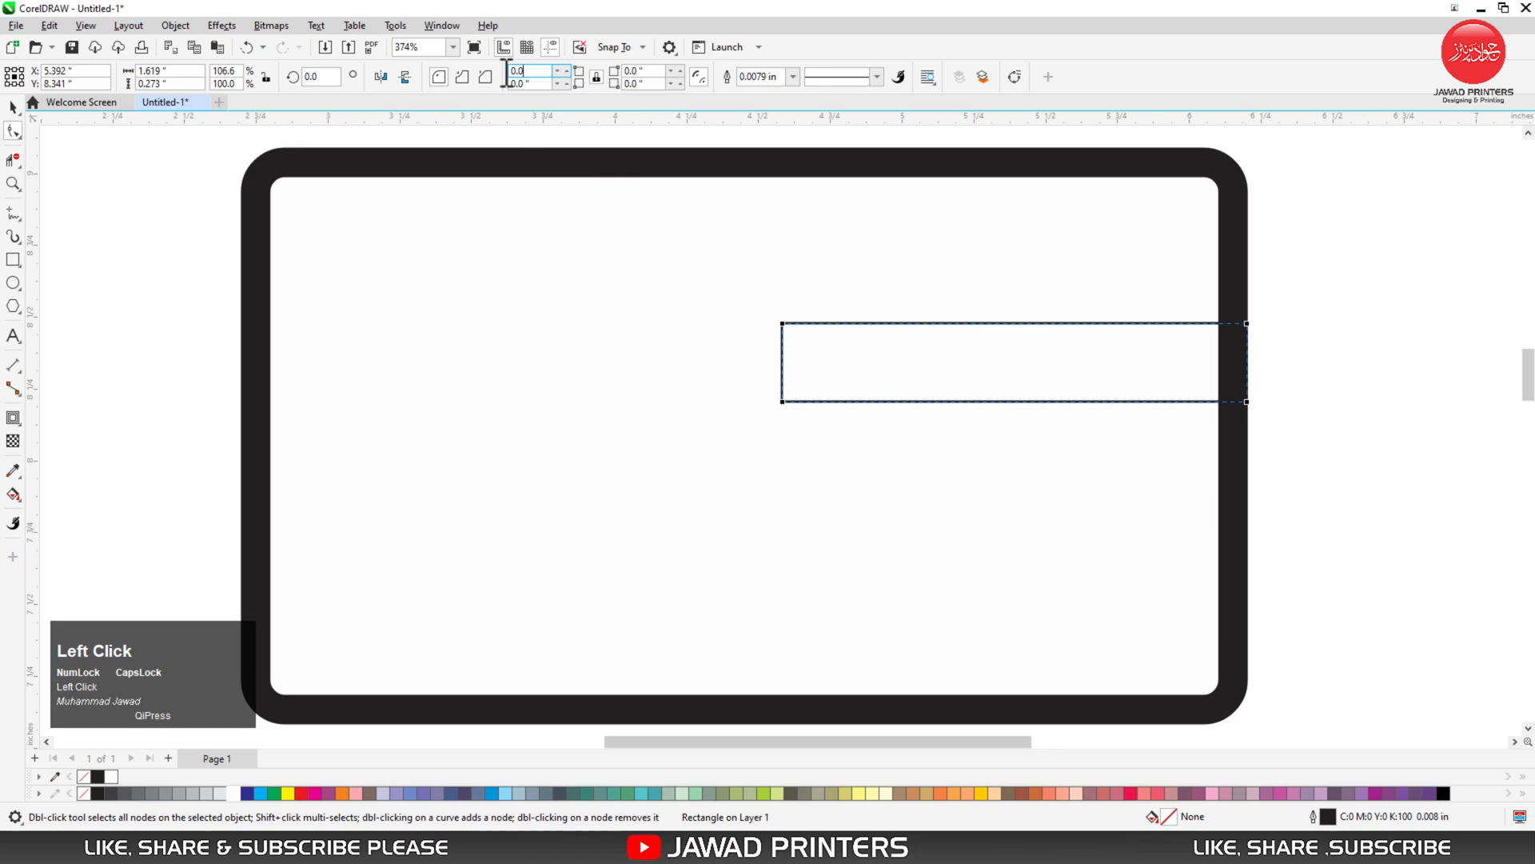
key(Return)
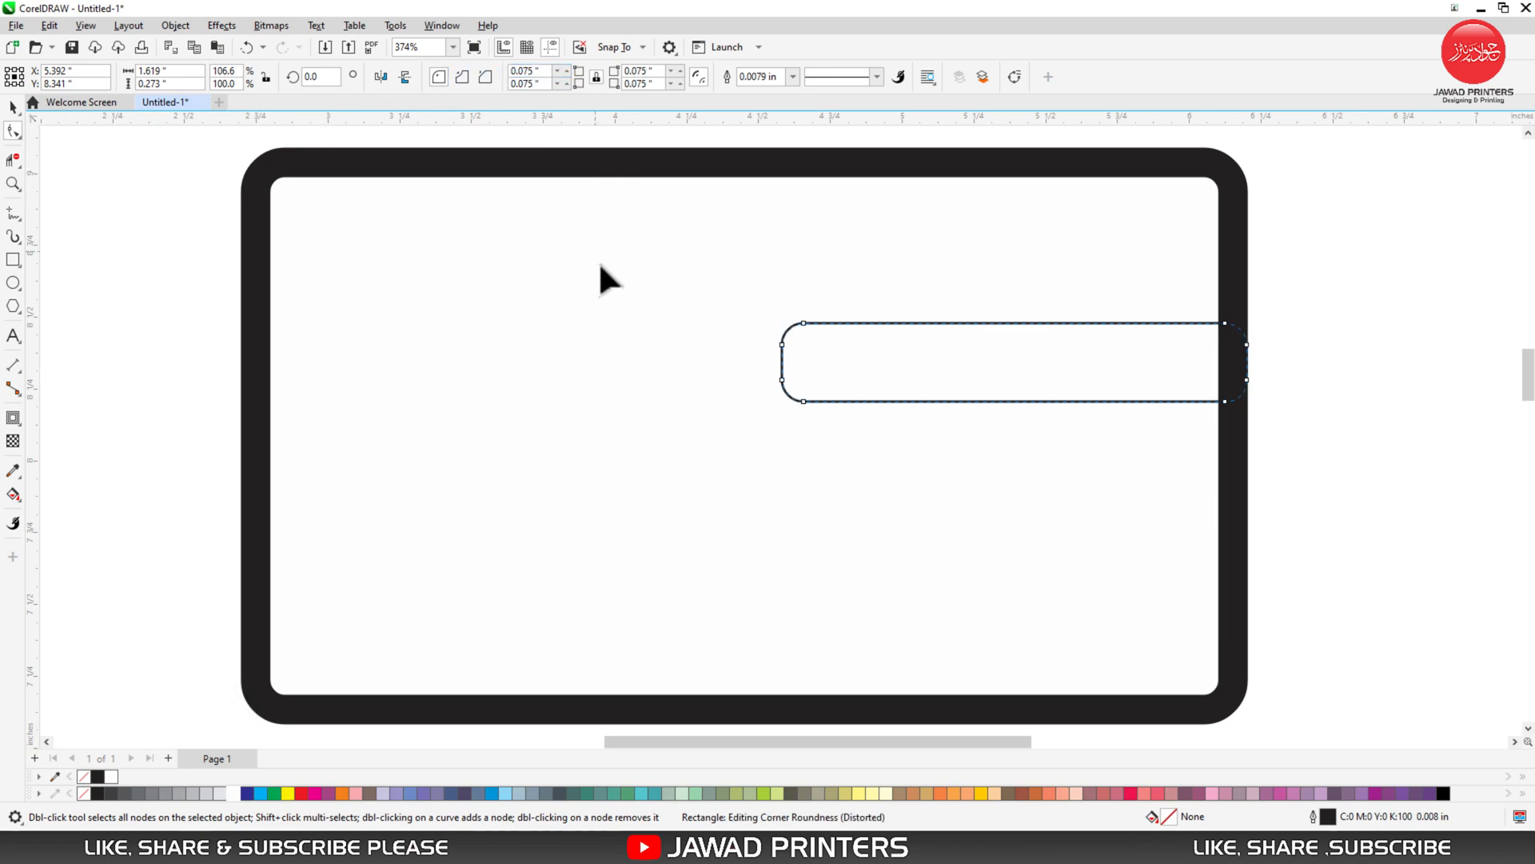
click(511, 70)
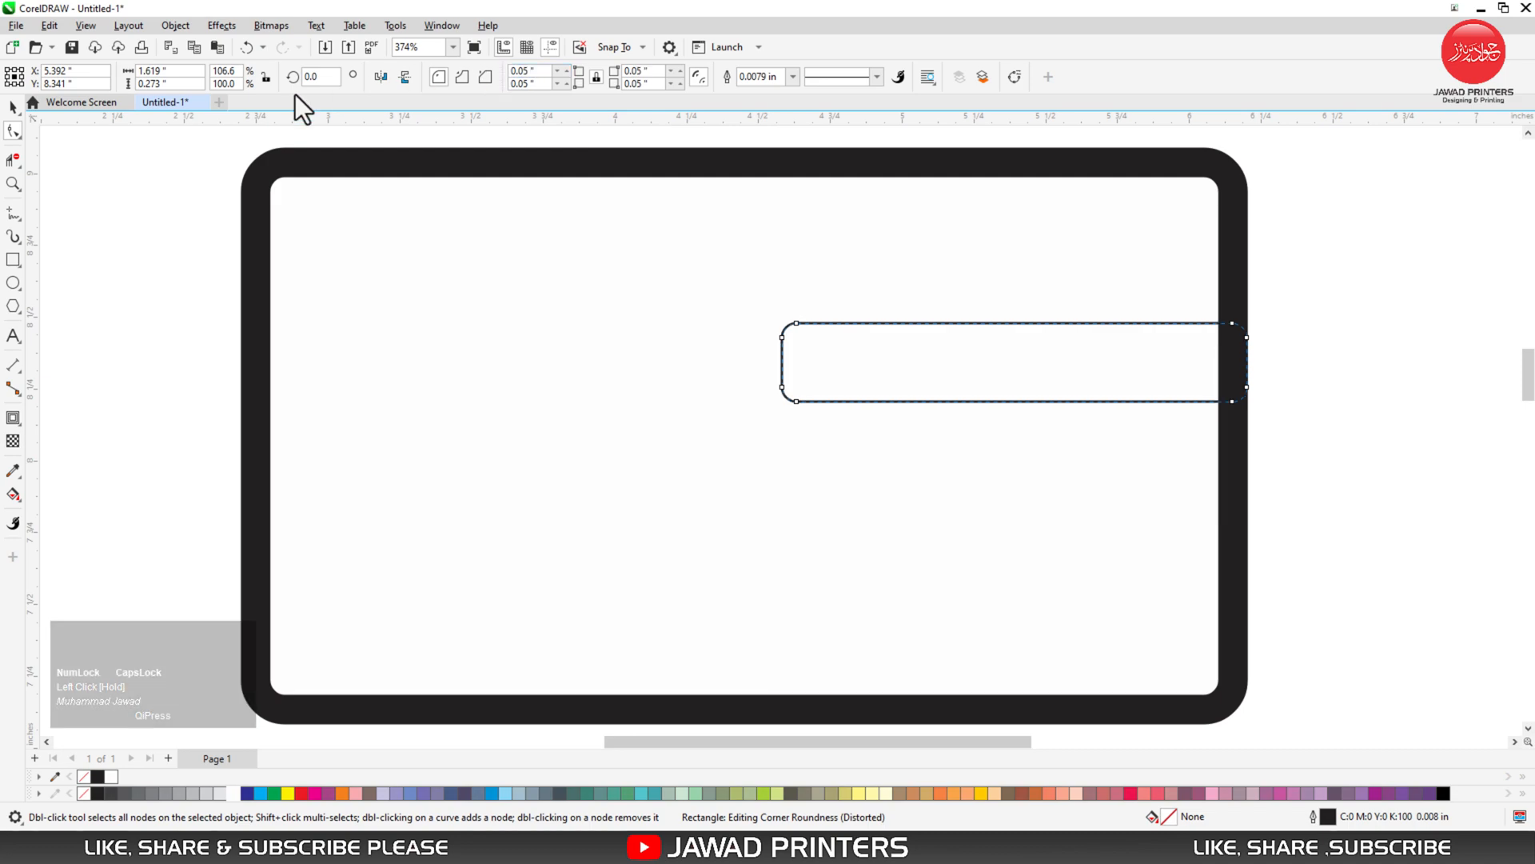
click(13, 106)
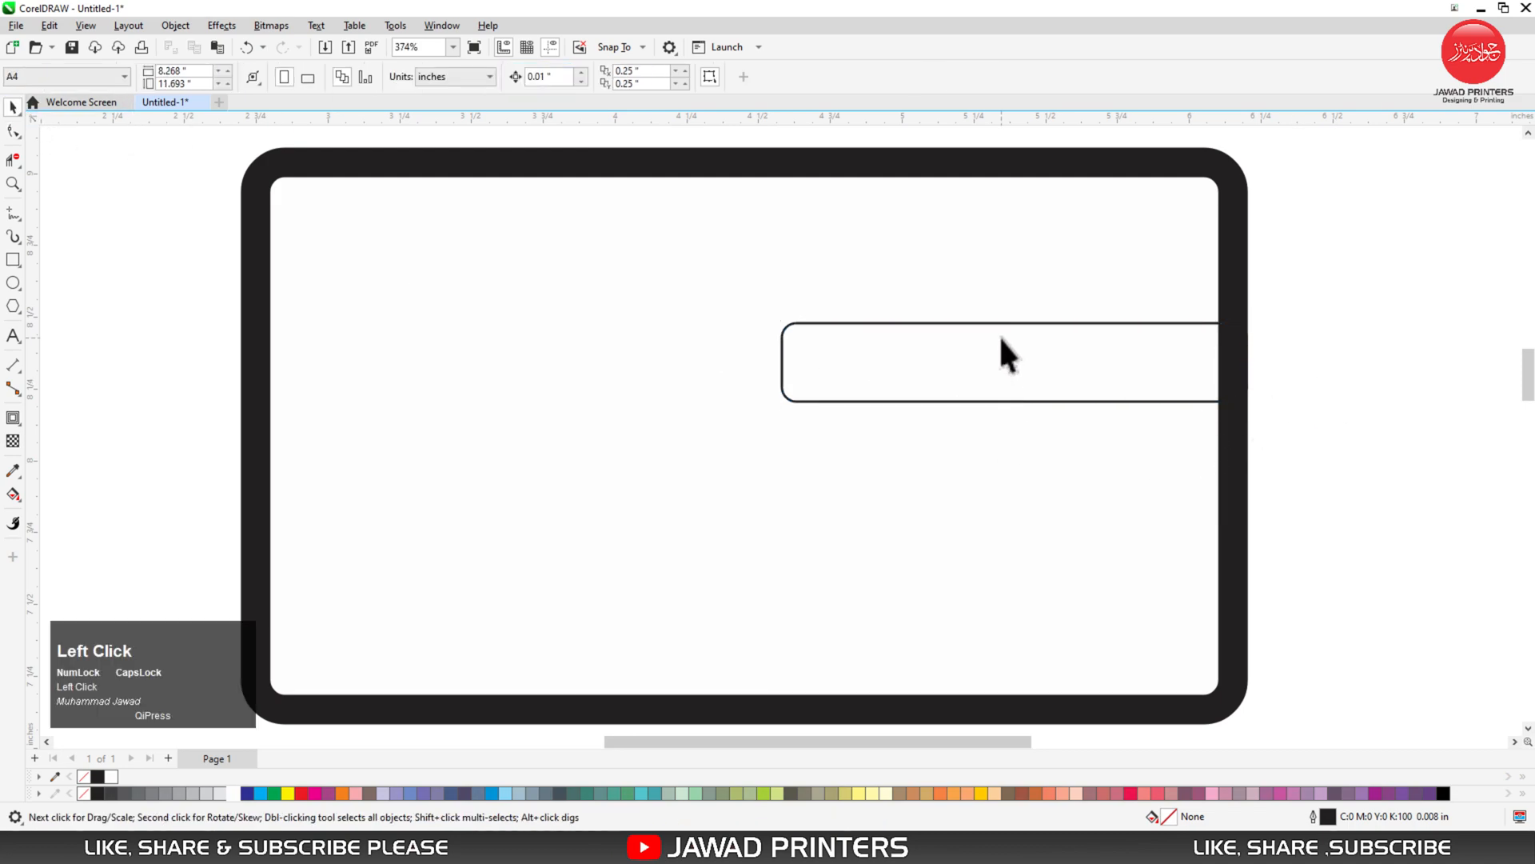
- Fill the bar black and remove its outline
click(97, 776)
right_click(84, 779)
click(1028, 455)
click(915, 377)
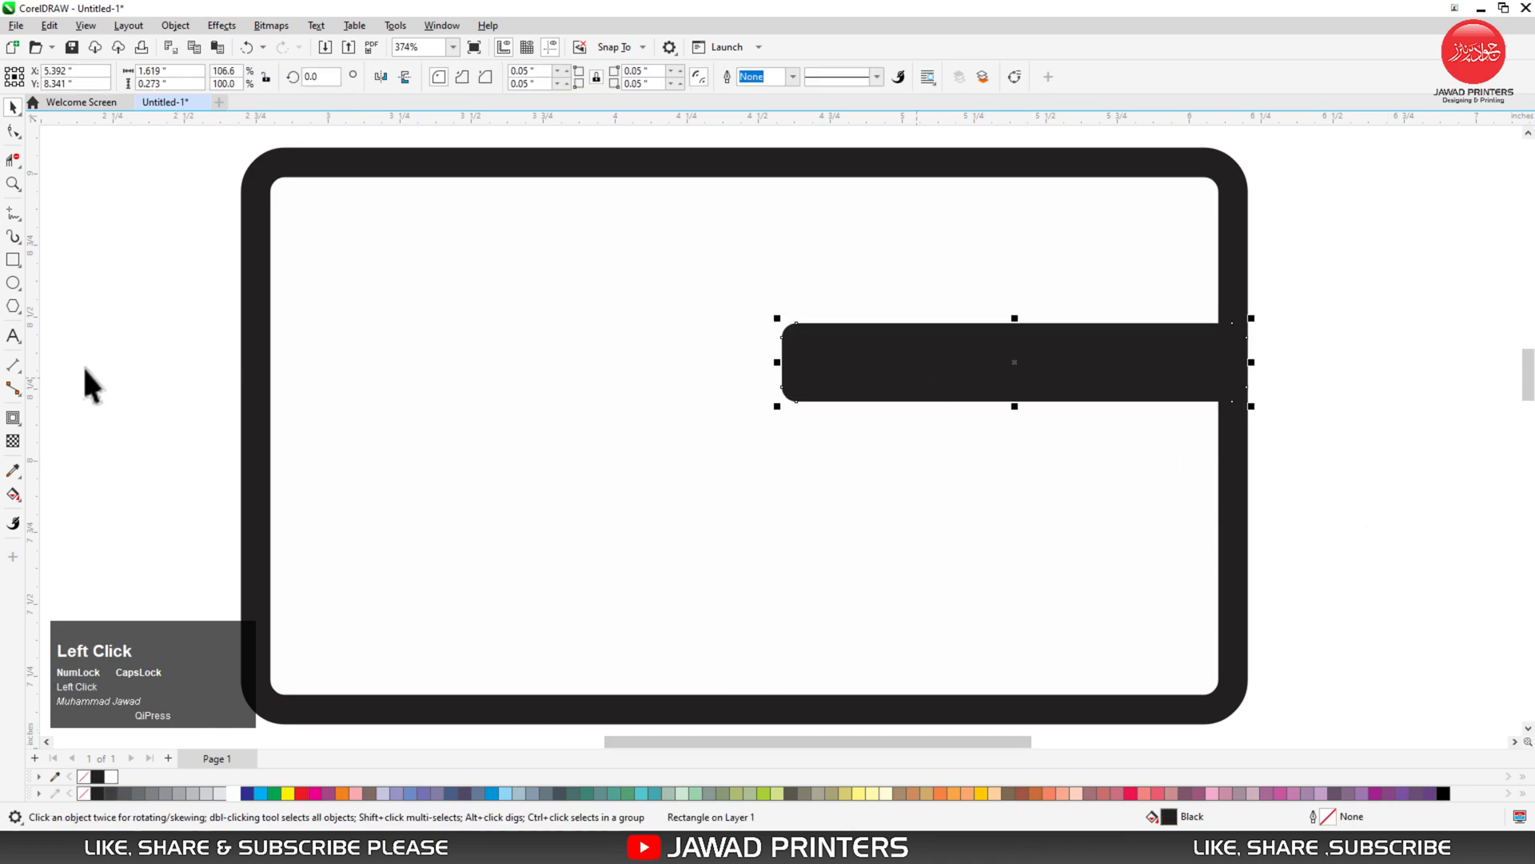
click(14, 264)
- Draw a second rectangle from the card's left edge and extend the right bar leftward
drag(243, 422, 738, 474)
key(space)
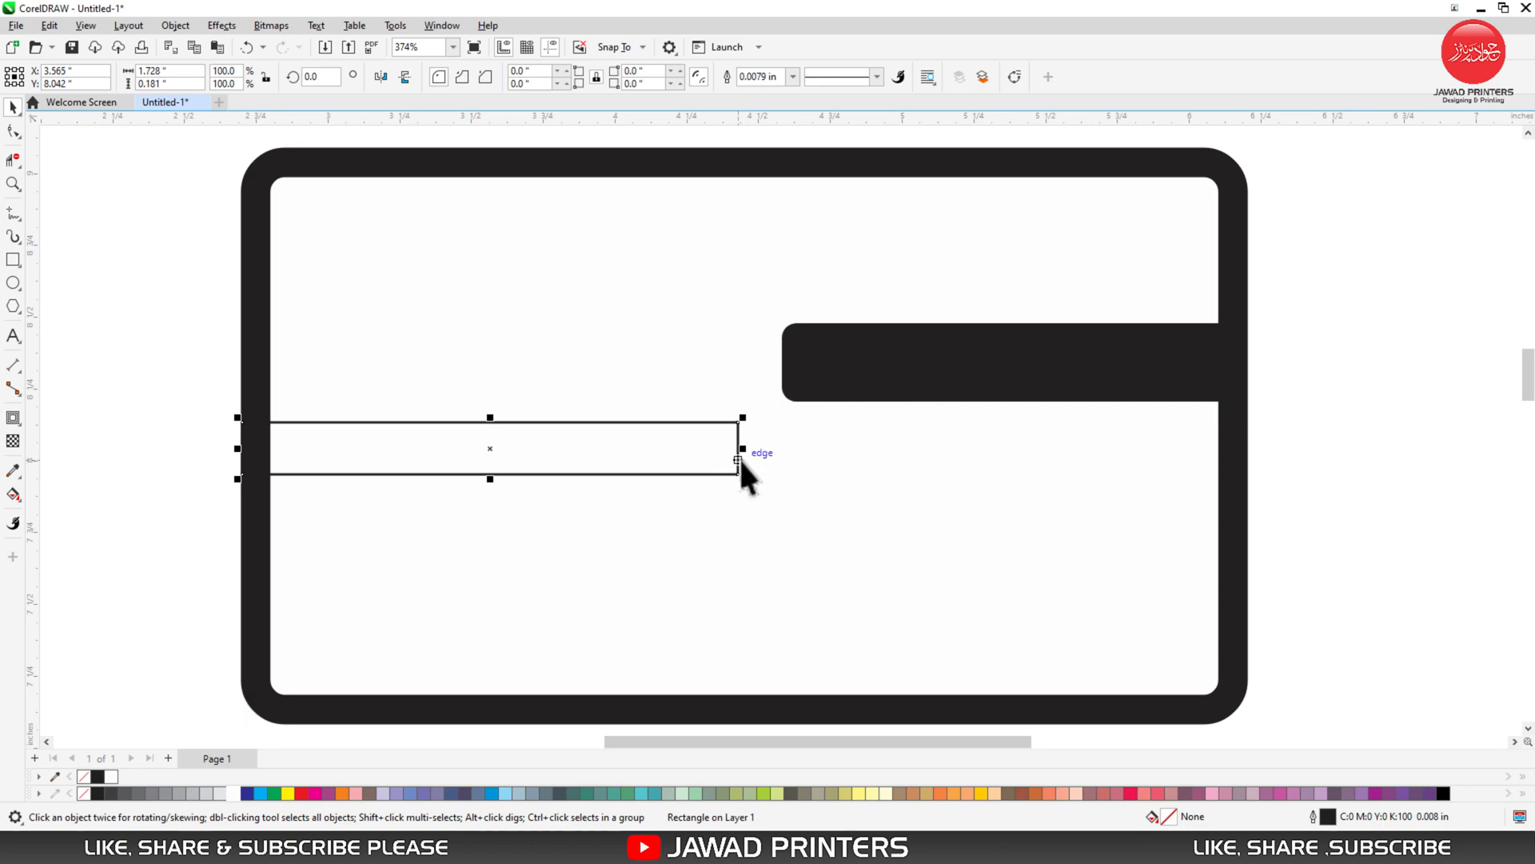
drag(742, 449, 756, 451)
click(790, 366)
drag(774, 364, 728, 448)
click(719, 440)
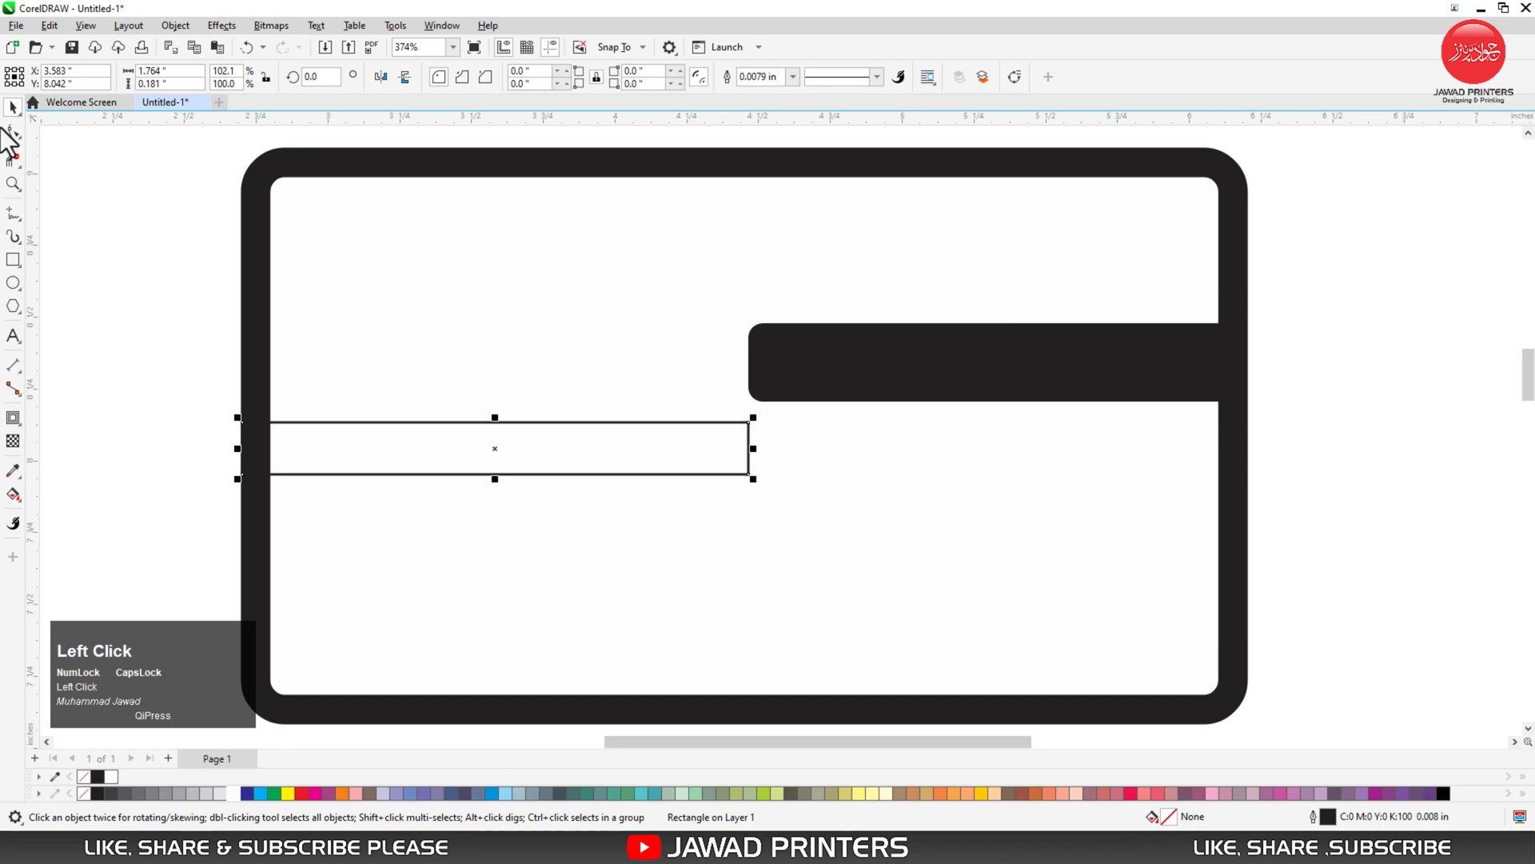
- Fully round the new bar's corners, fill it black and remove its outline
click(13, 131)
drag(722, 432, 390, 399)
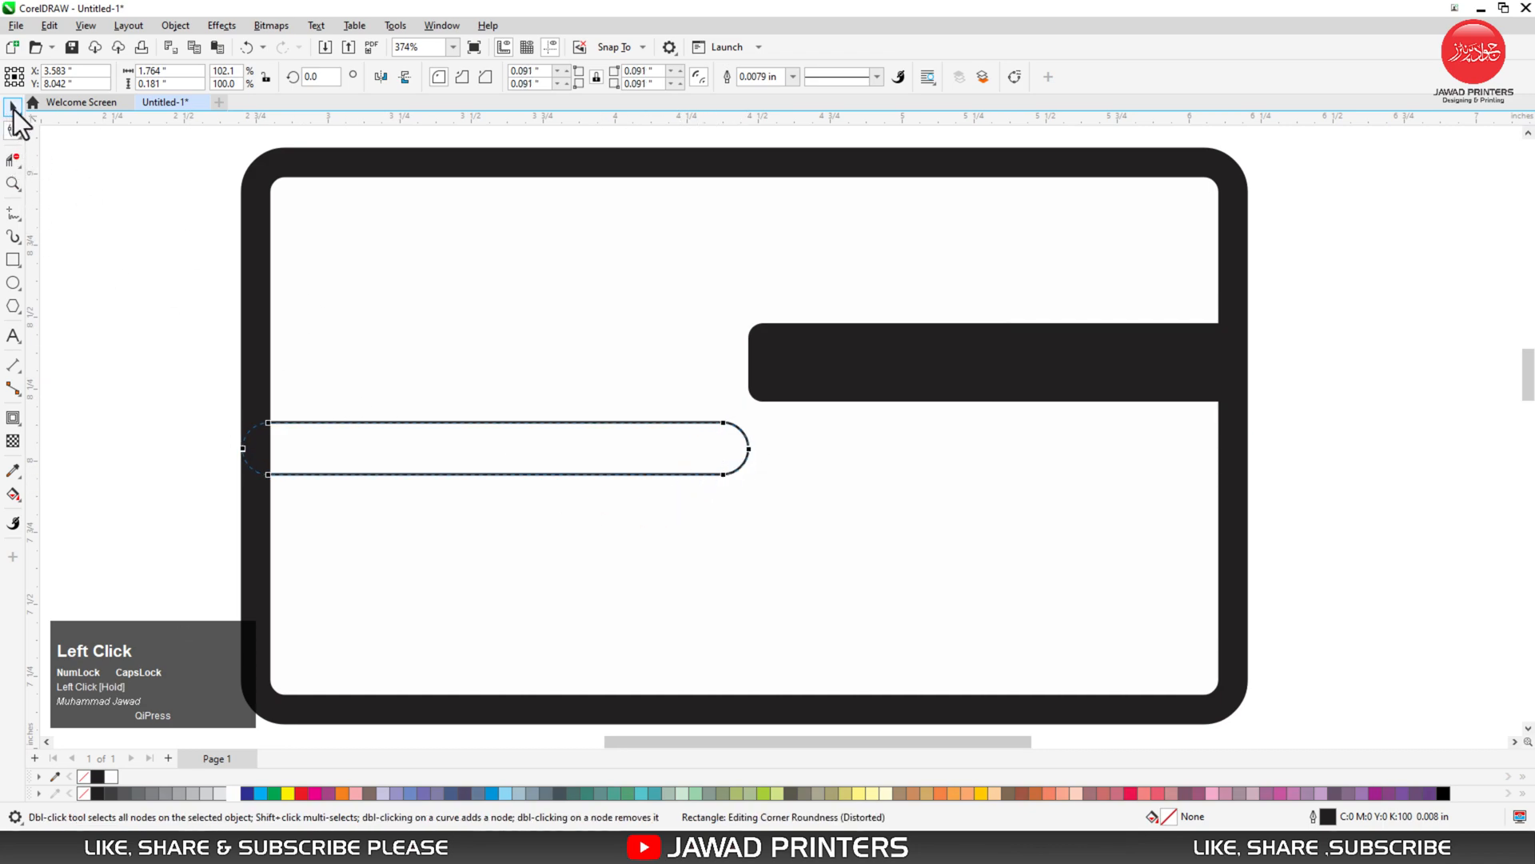
key(space)
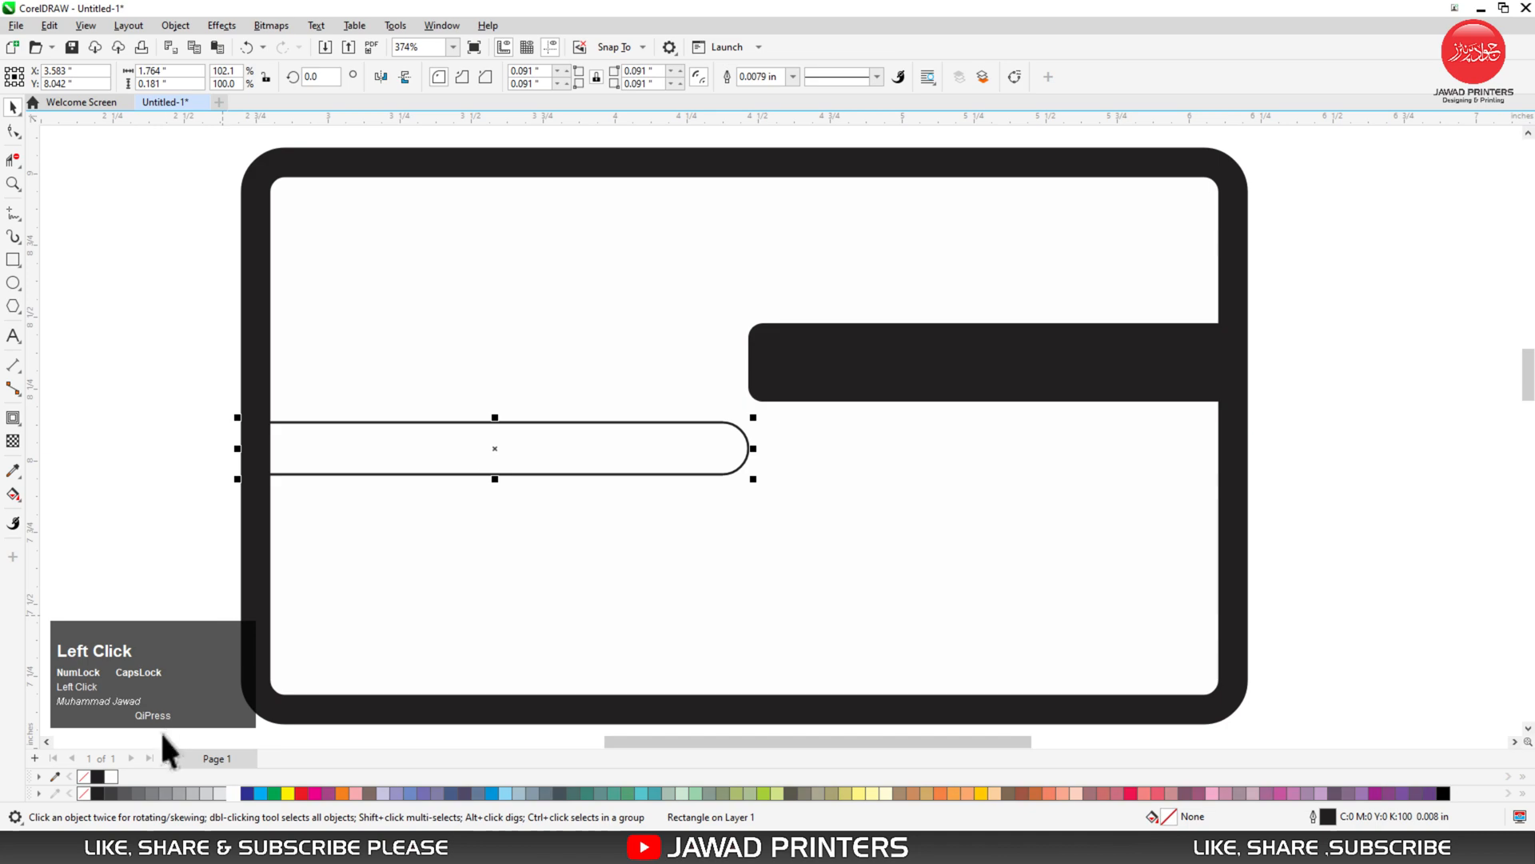
click(97, 777)
right_click(81, 777)
click(90, 532)
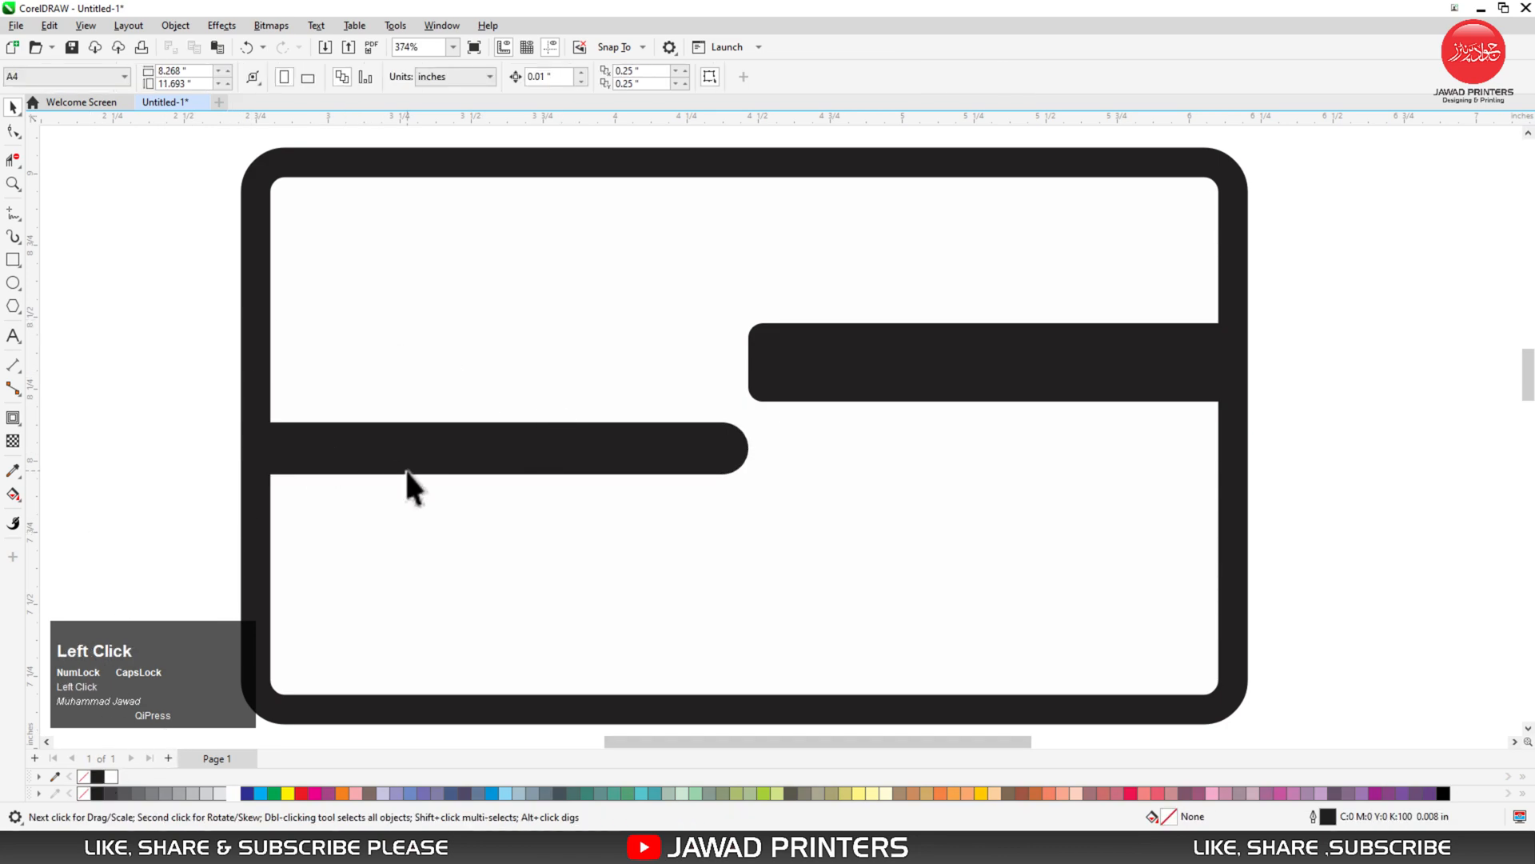
- Set the right-hand bar's corner radius to 0.07"
click(816, 354)
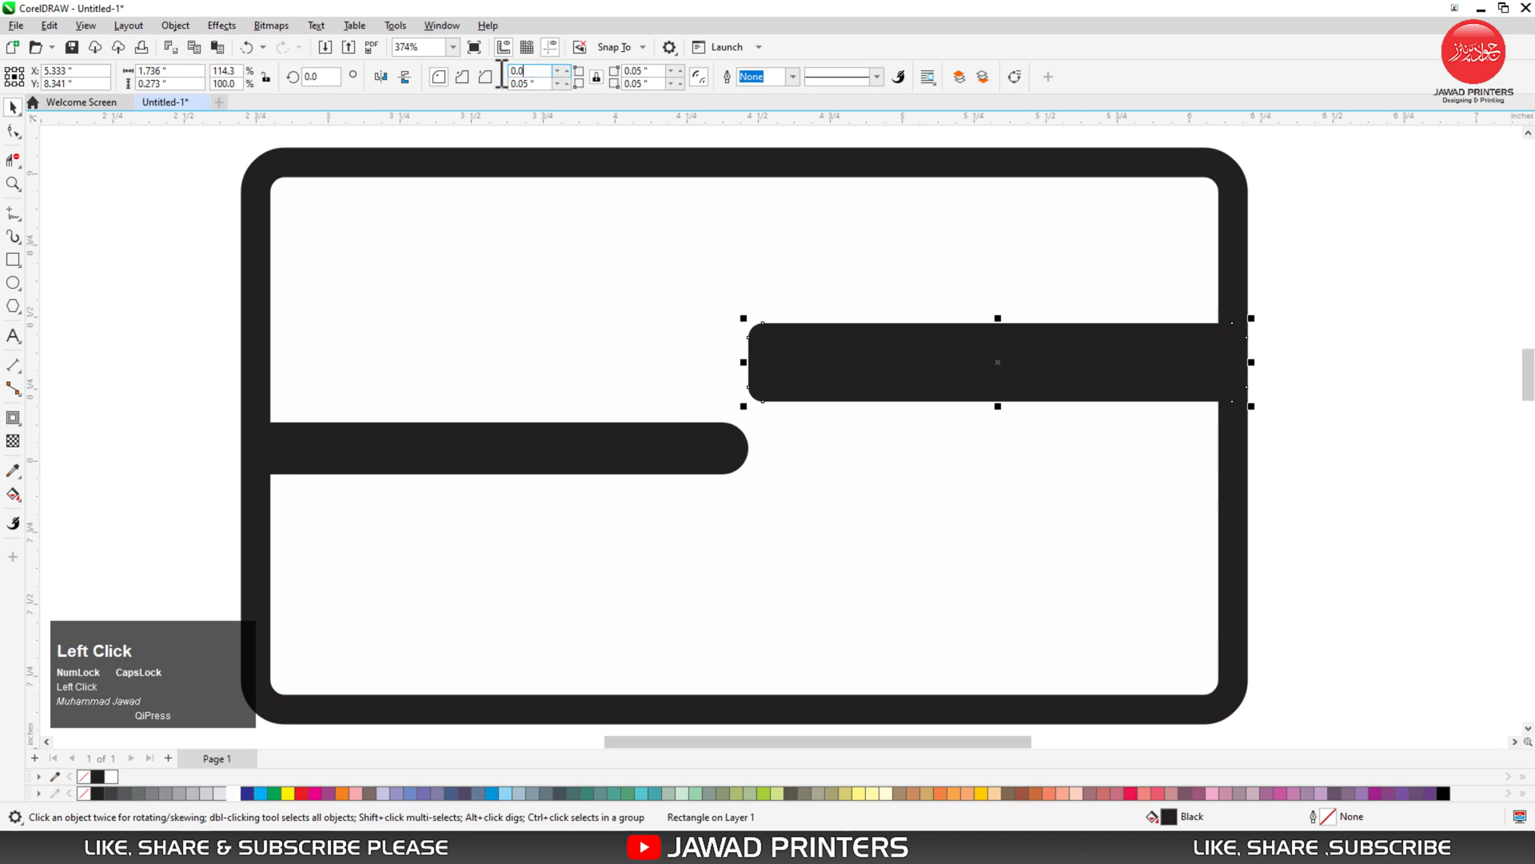
key(Return)
key(F3)
key(F2)
drag(600, 185, 932, 425)
click(771, 211)
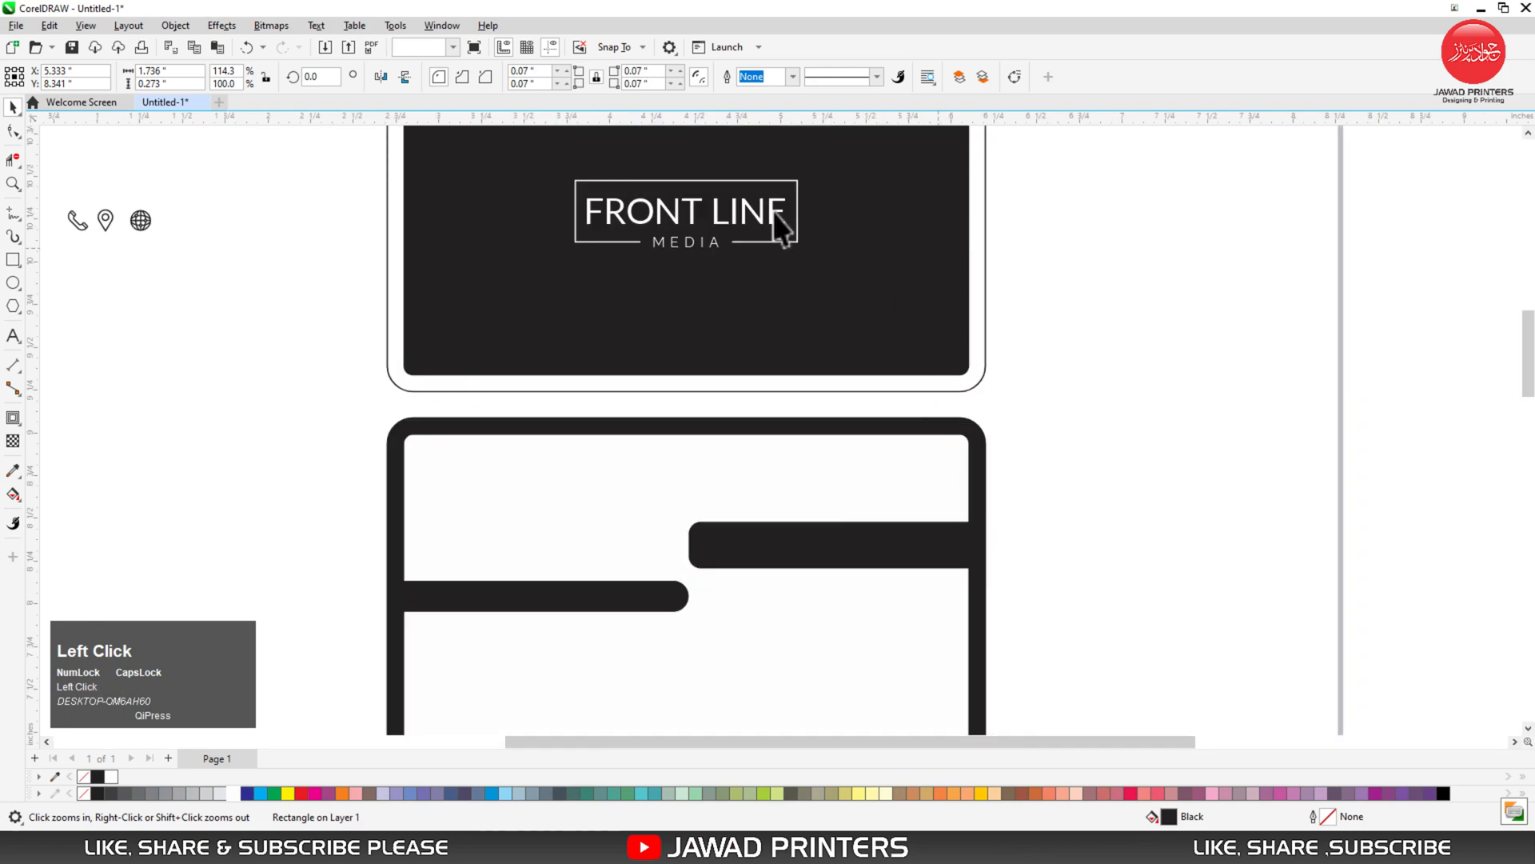
- Copy FRONT LINE onto the right bar and replace its text with the cardholder's name
drag(756, 209, 890, 540)
right_click(889, 540)
double_click(886, 540)
key(ctrl+a)
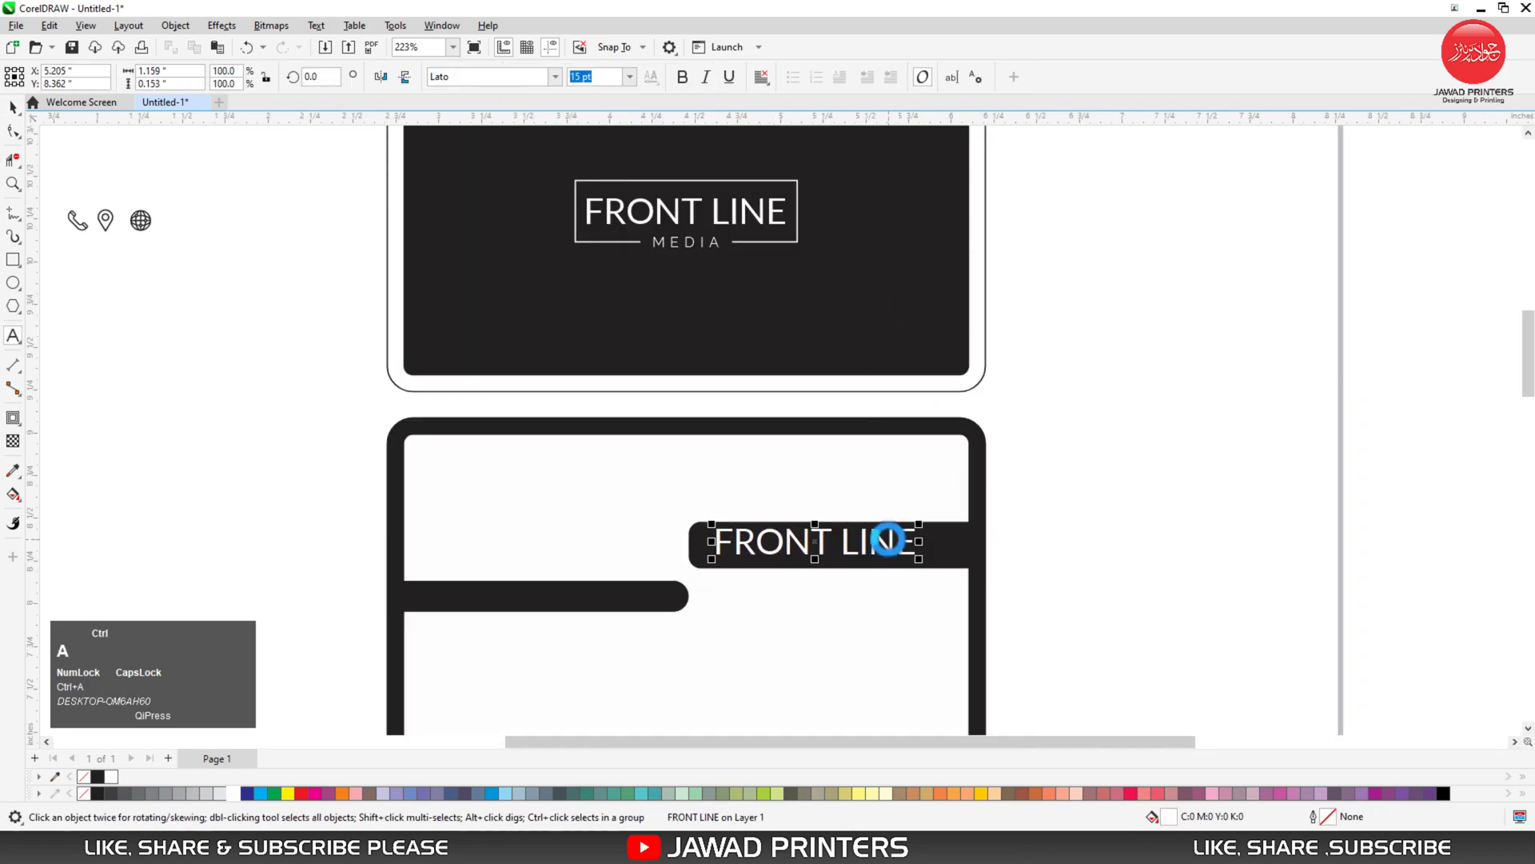
key(Caps_Lock)
text(J)
key(BackSpace)
key(BackSpace)
text(o)
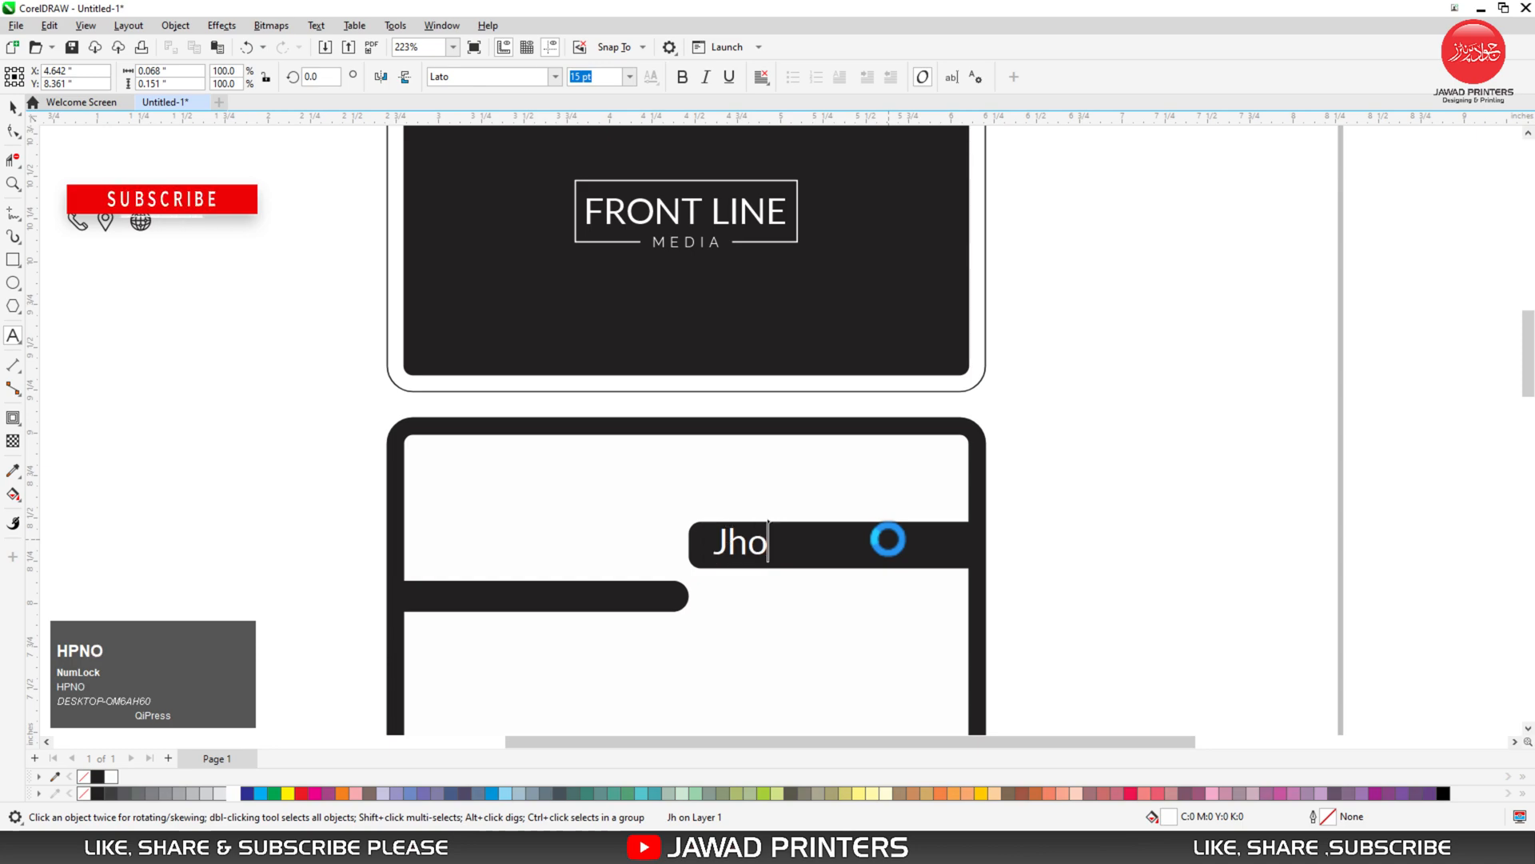
text(n Smith)
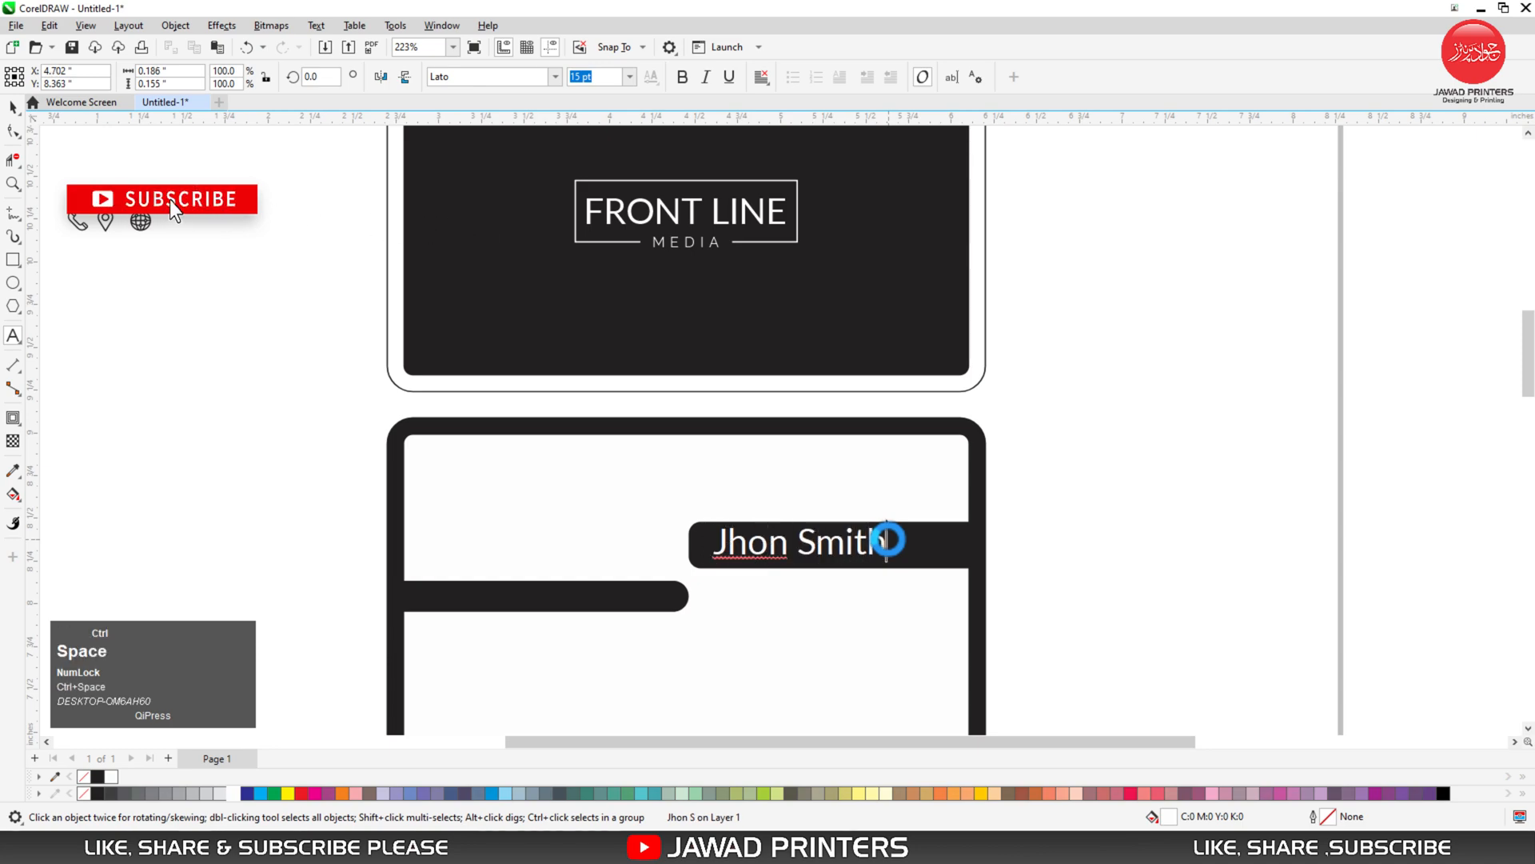
key(ctrl+space)
- Set the name to 12 pt and nudge it slightly right within its bar
key(F2)
drag(653, 487, 1028, 644)
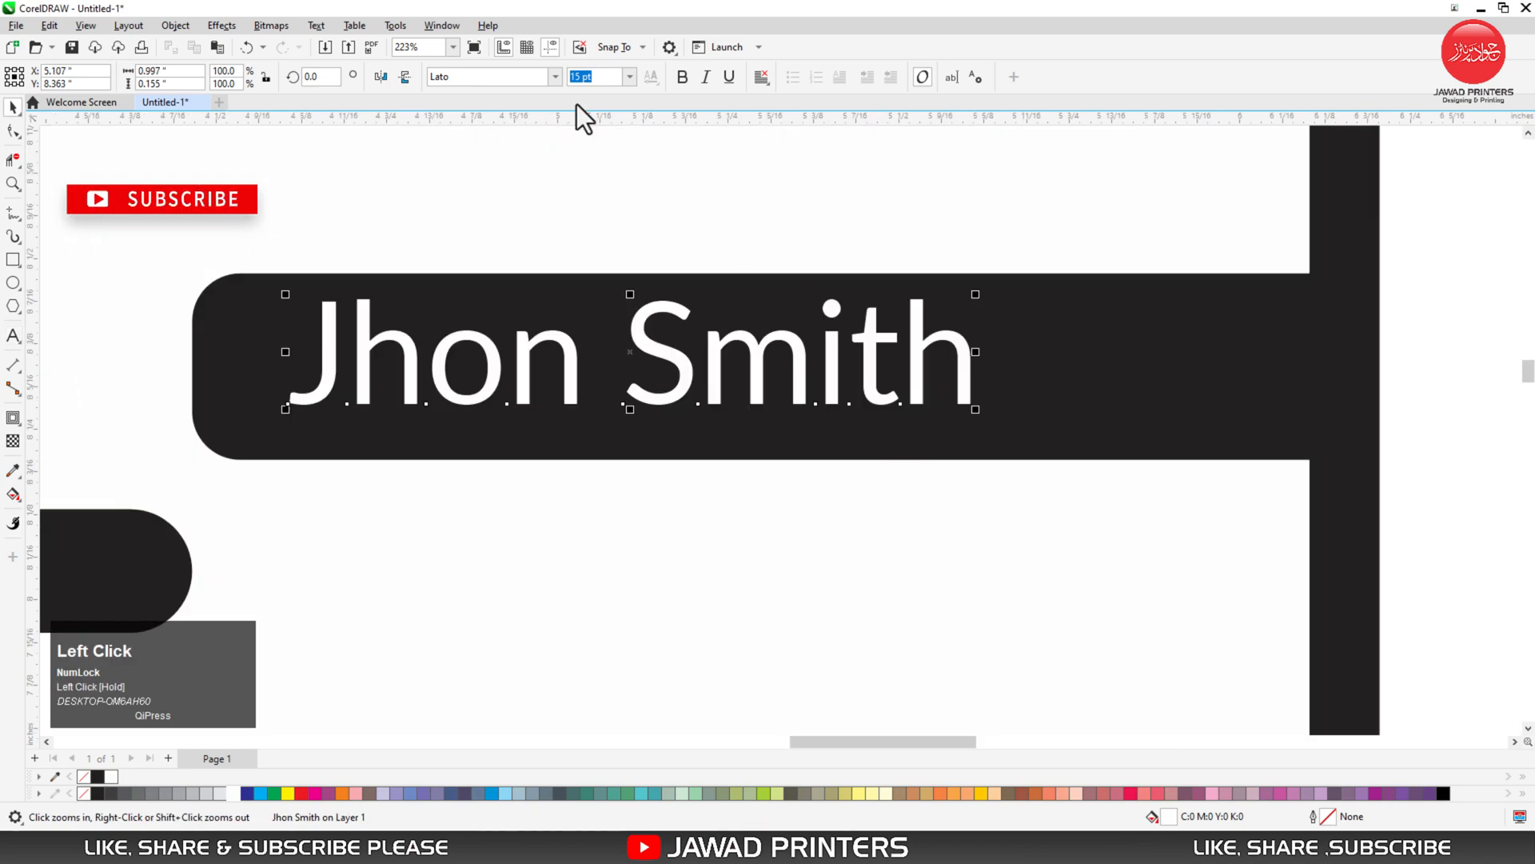
drag(611, 78, 560, 86)
text(12)
key(Return)
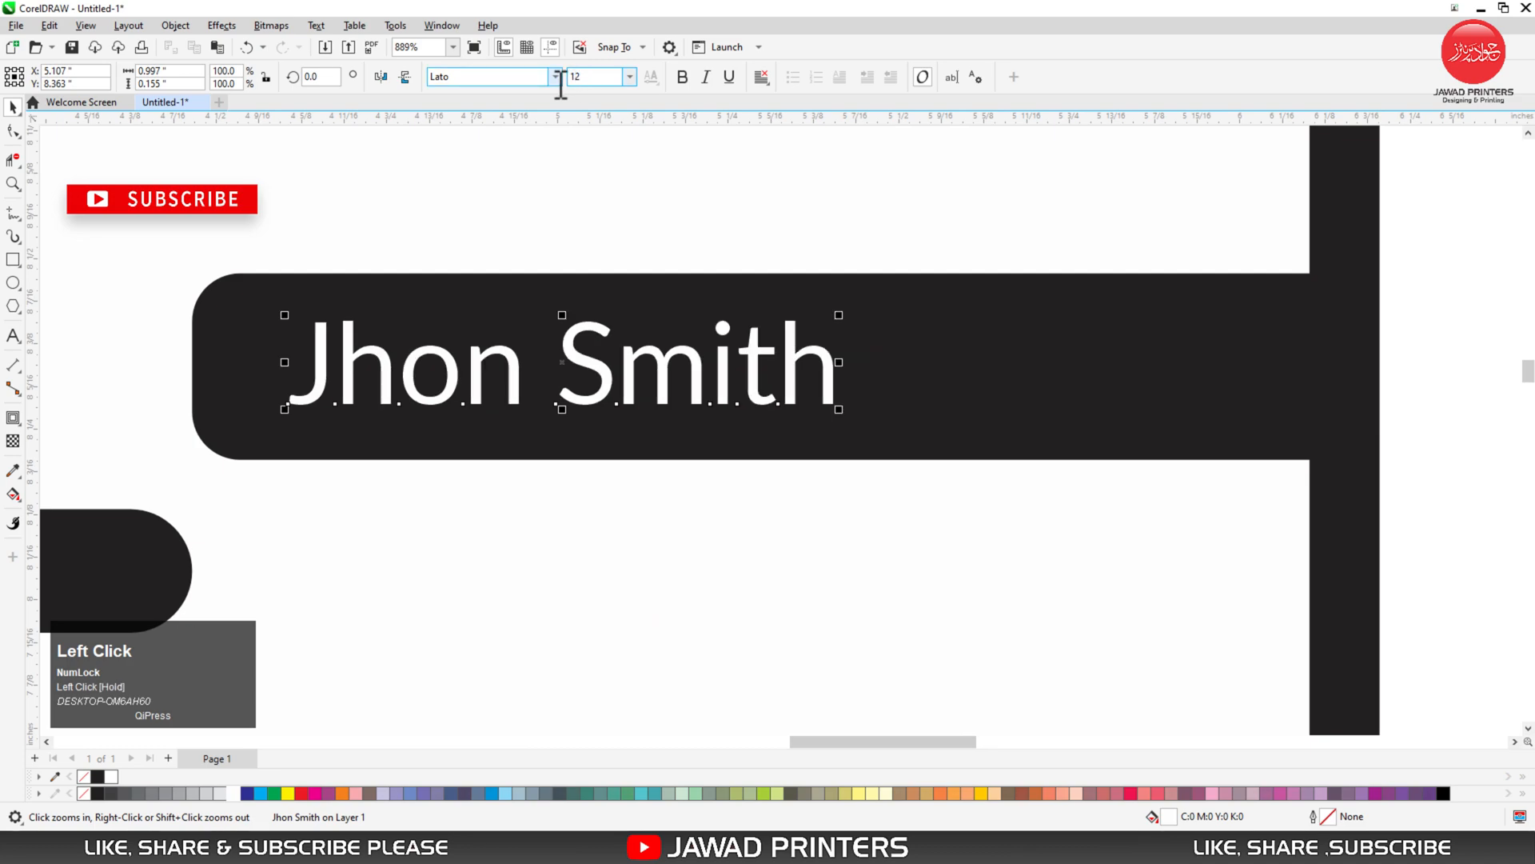
shift+click(978, 438)
click(782, 397)
drag(794, 374, 833, 374)
key(F3)
key(F3)
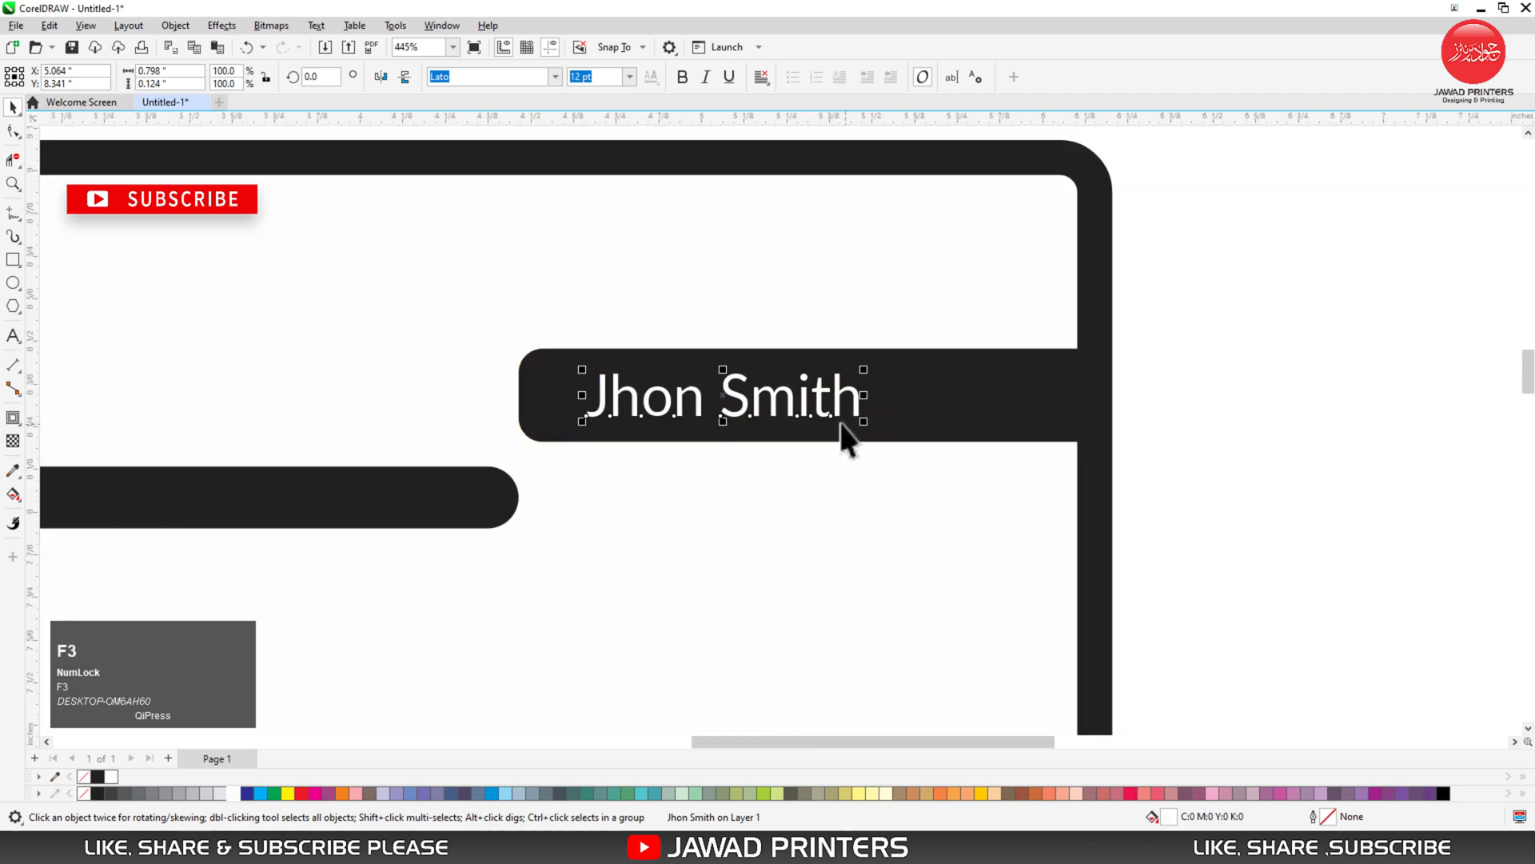
- Copy the name into the lower bar and set the copy in Raleway
click(671, 225)
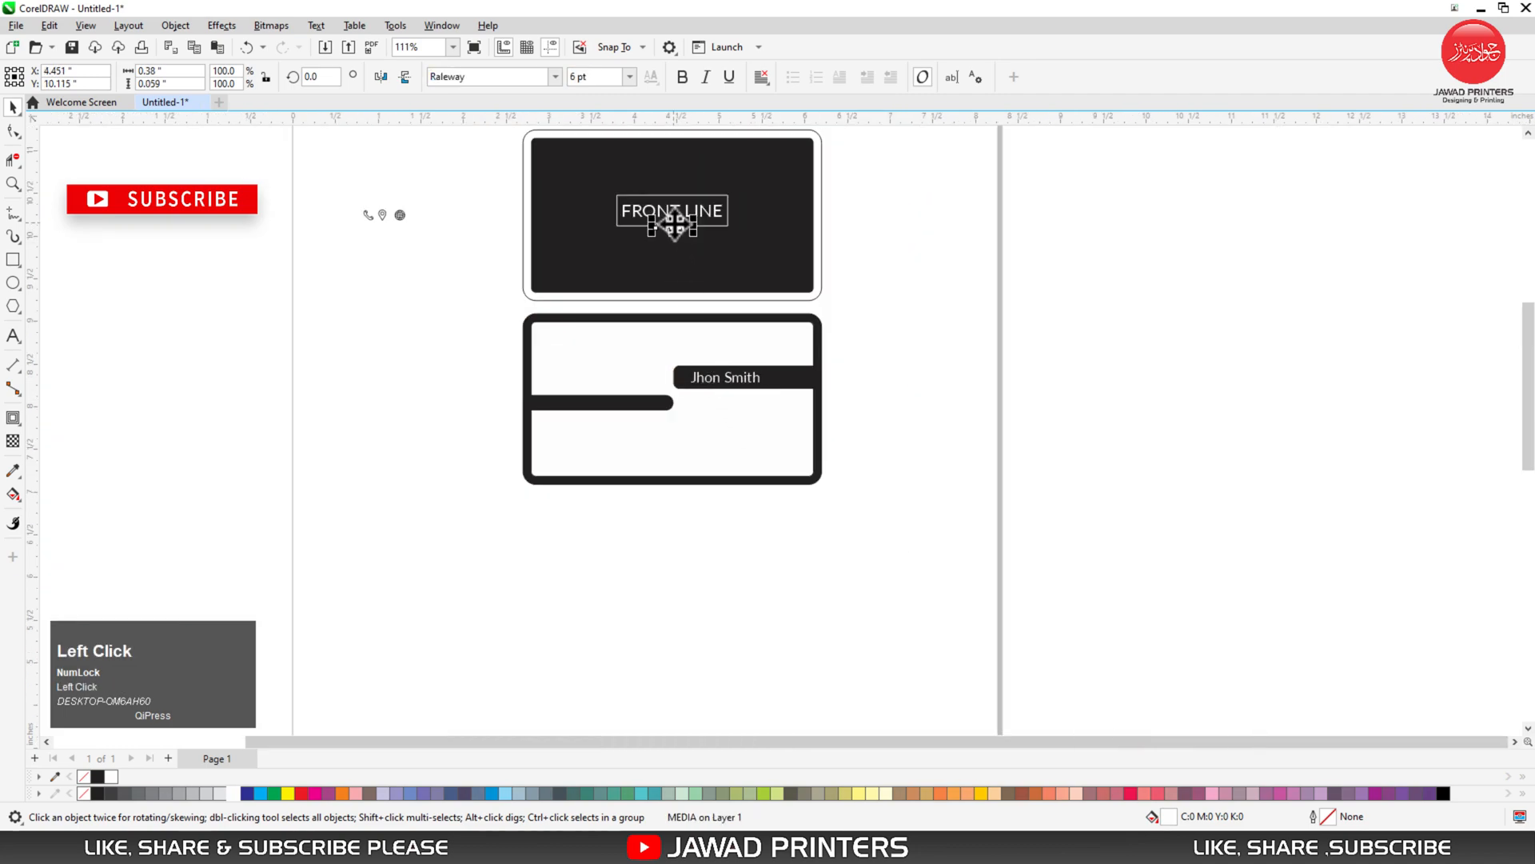
key(F2)
drag(560, 332, 784, 442)
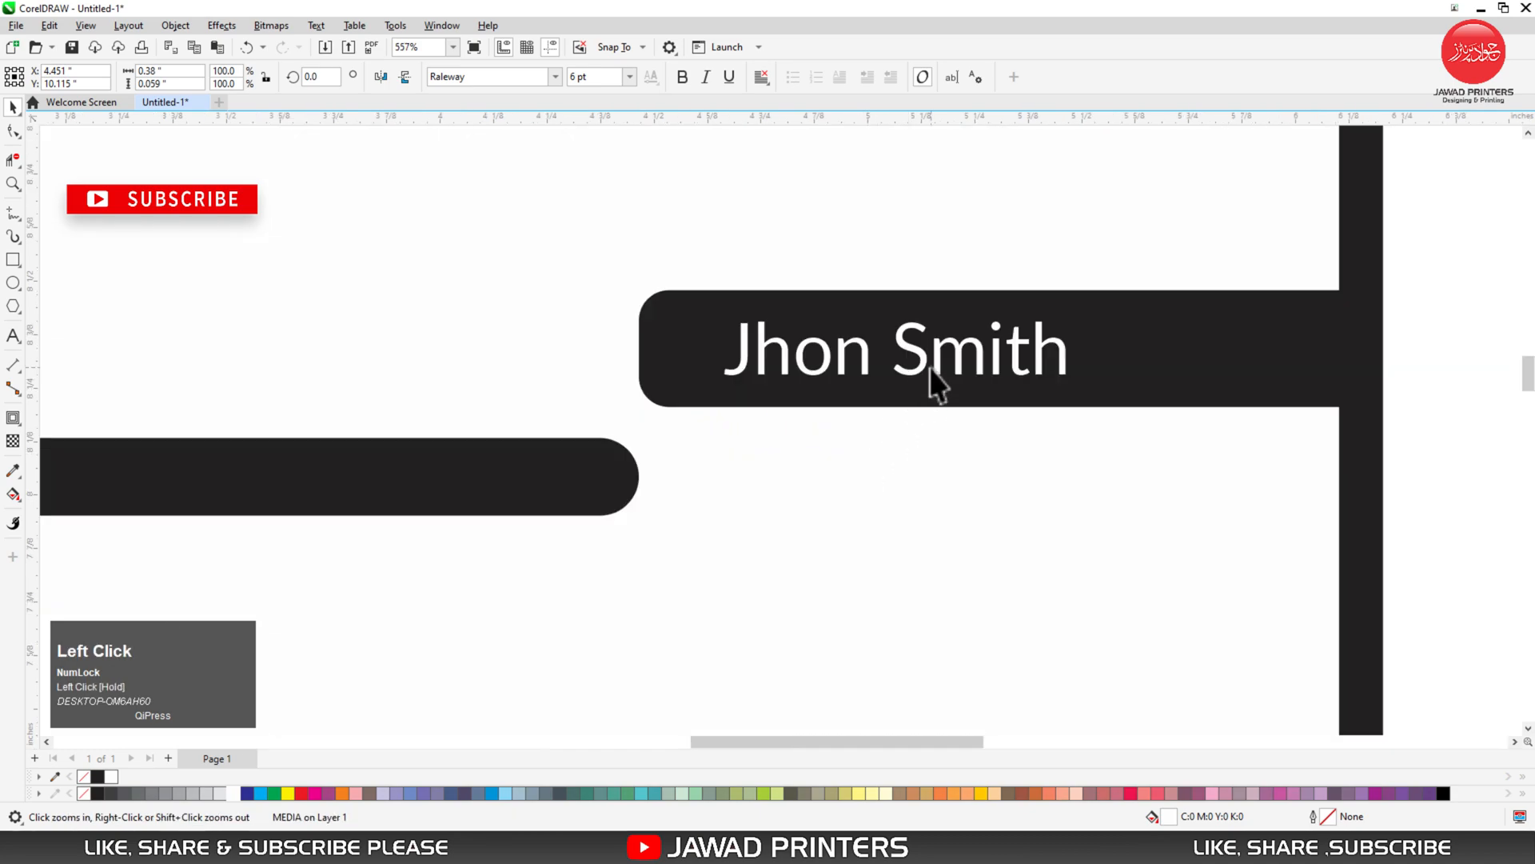
drag(932, 367, 464, 471)
right_click(464, 472)
click(512, 84)
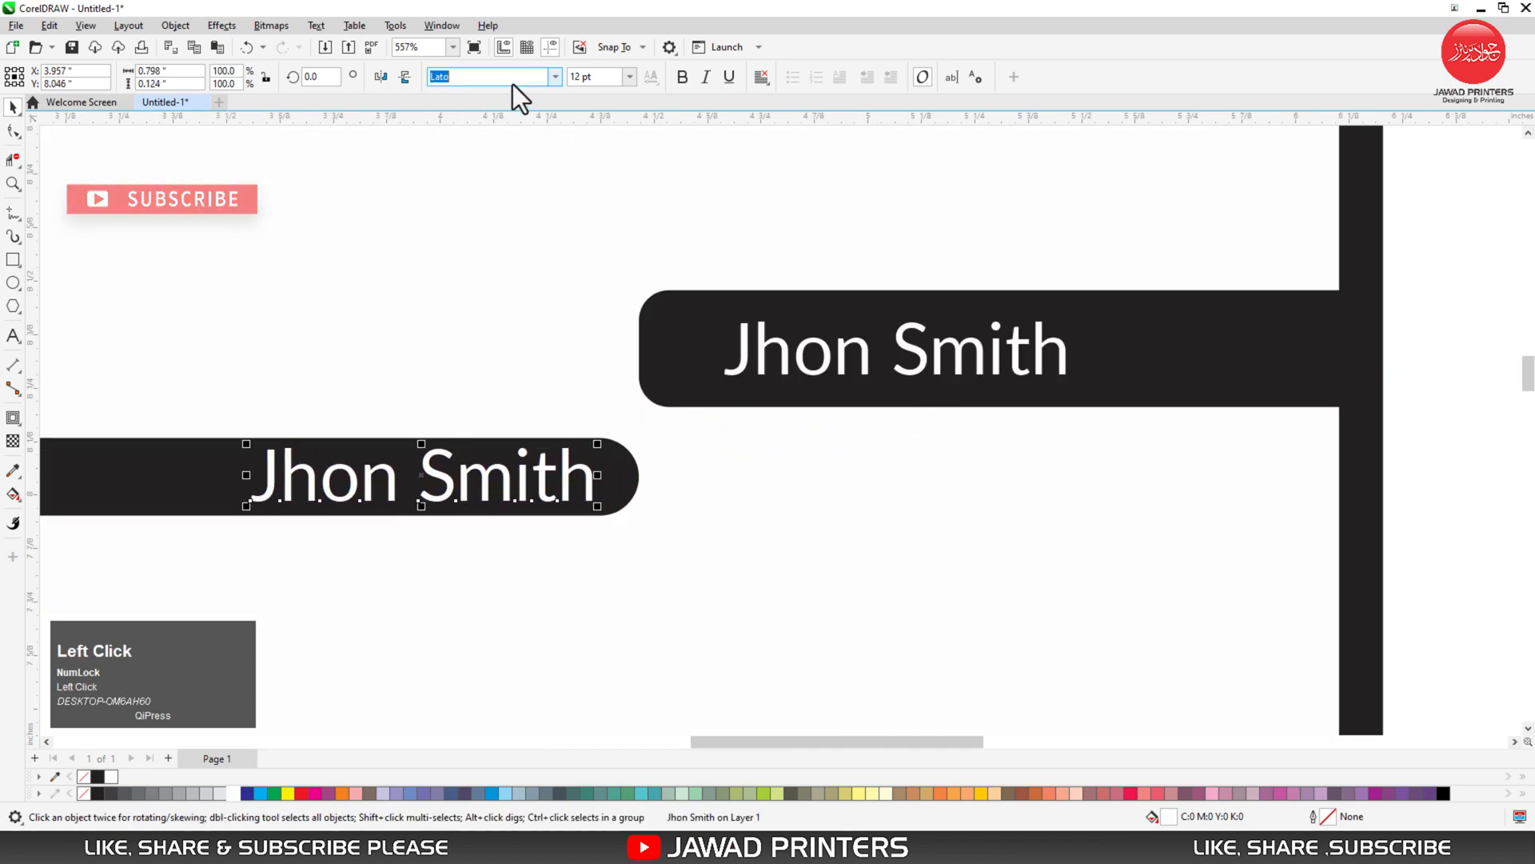
text(Raleway)
key(Return)
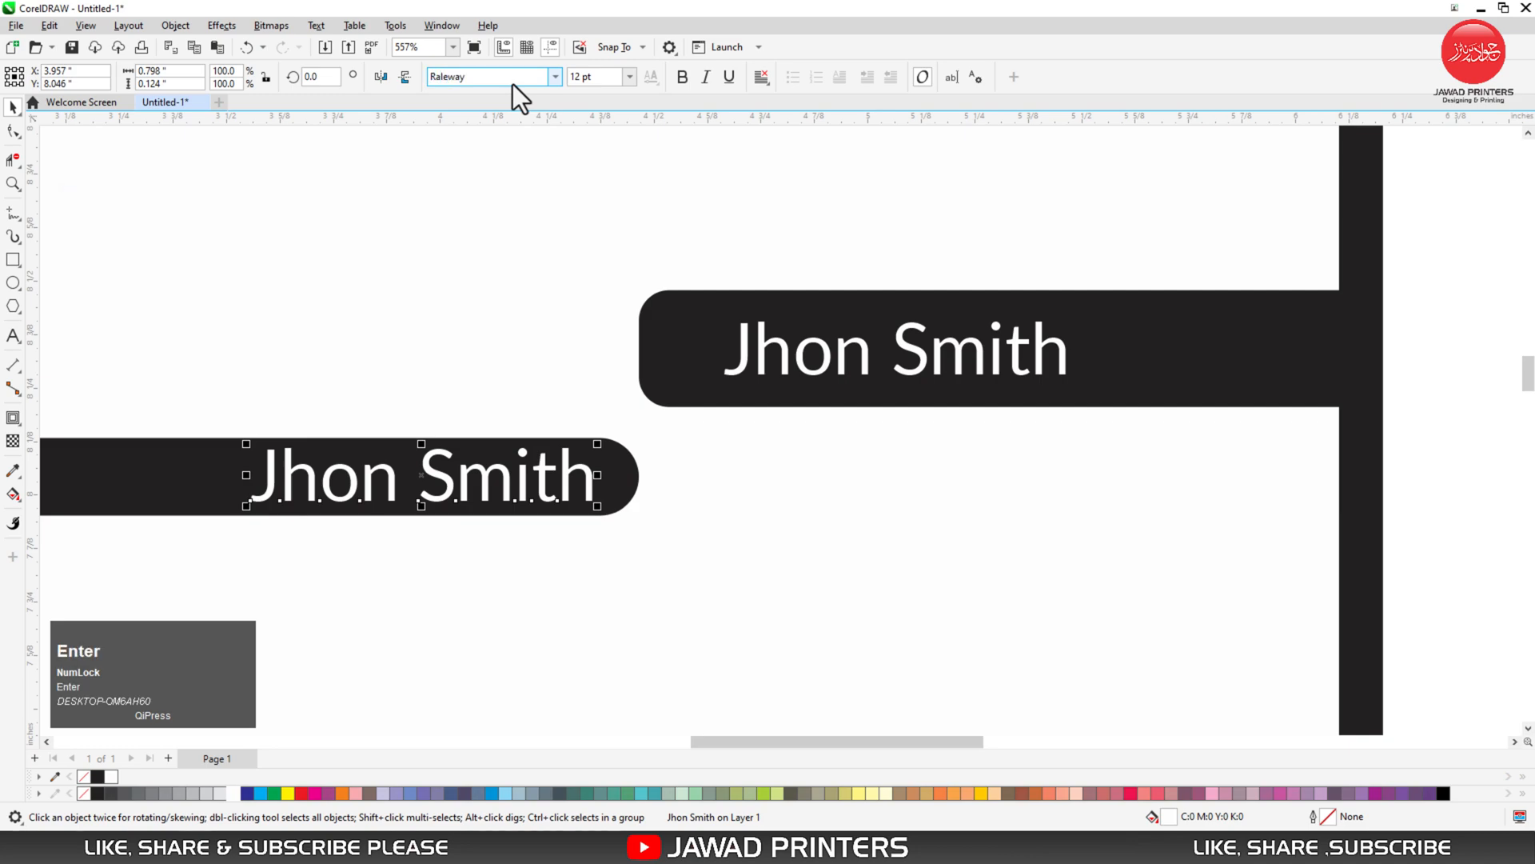
- Set the copied text to 8 pt and retype it as DIRECTOR
click(575, 77)
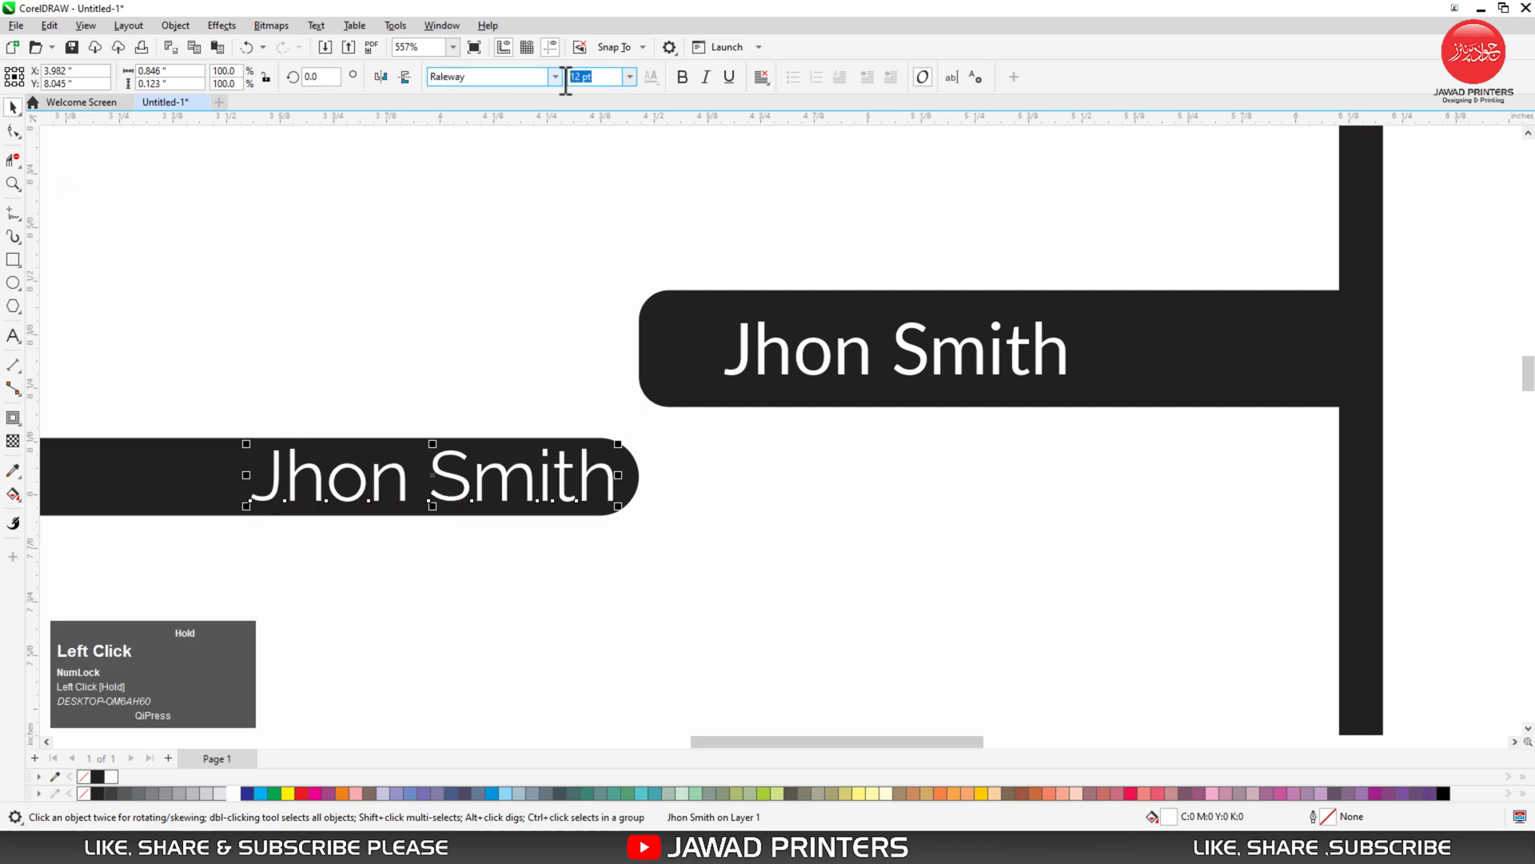
text(8)
key(Return)
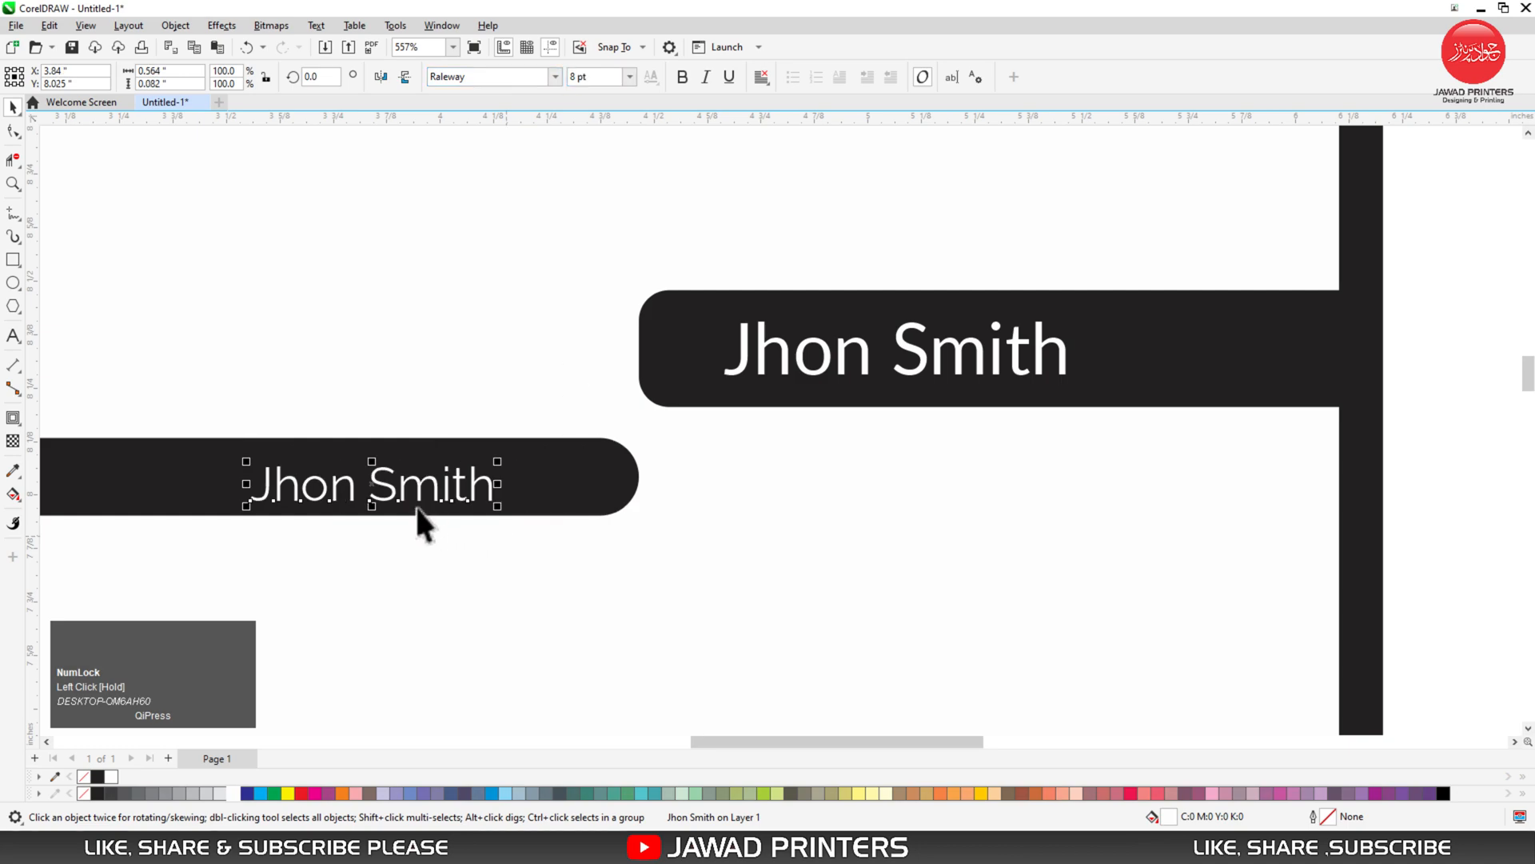
click(448, 484)
double_click(448, 484)
key(ctrl+a)
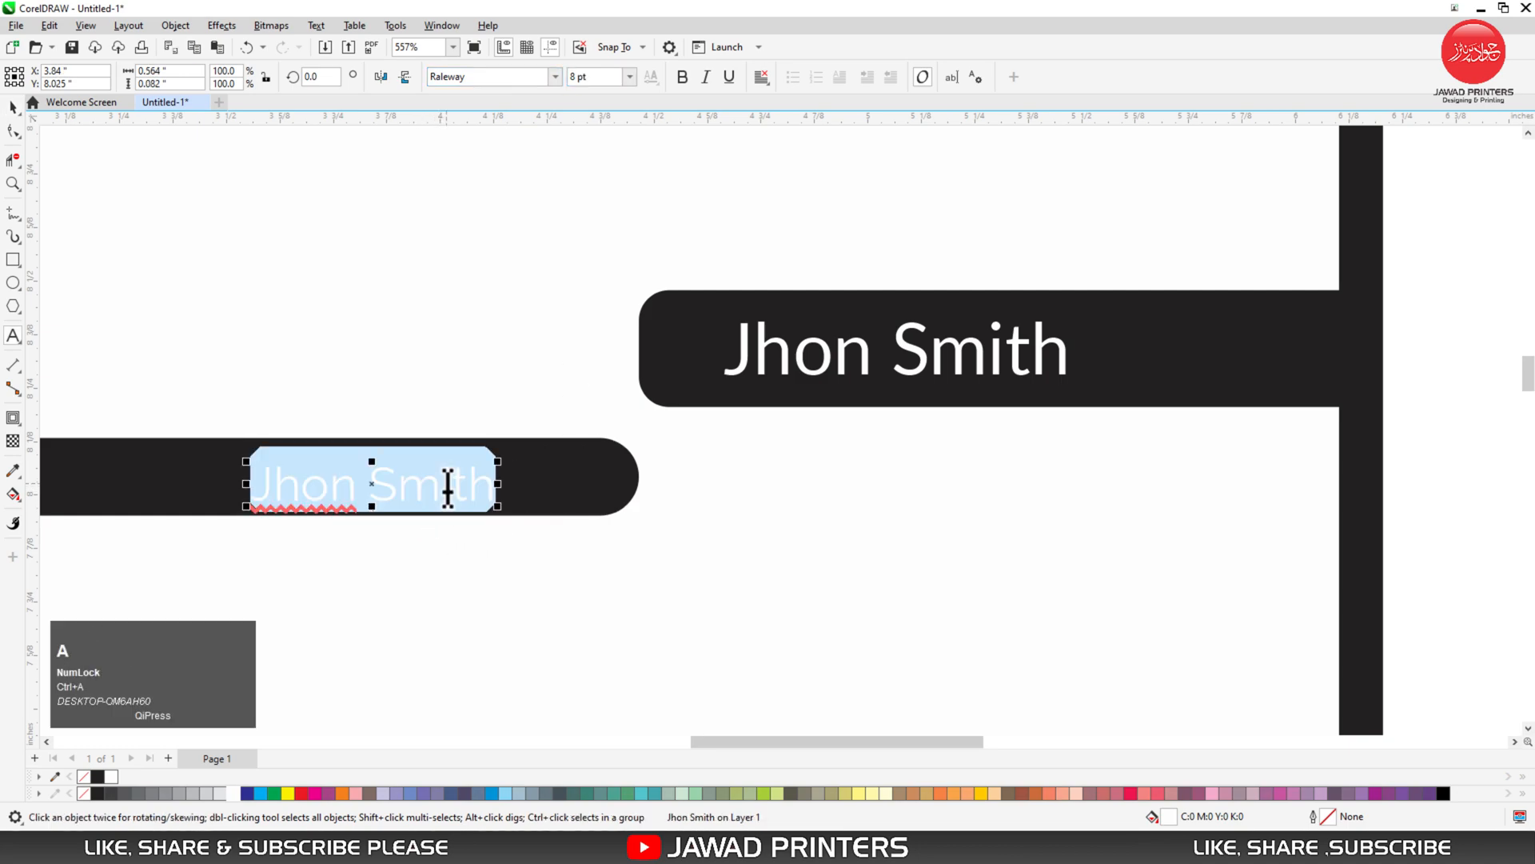
key(Caps_Lock)
text(DER)
key(BackSpace)
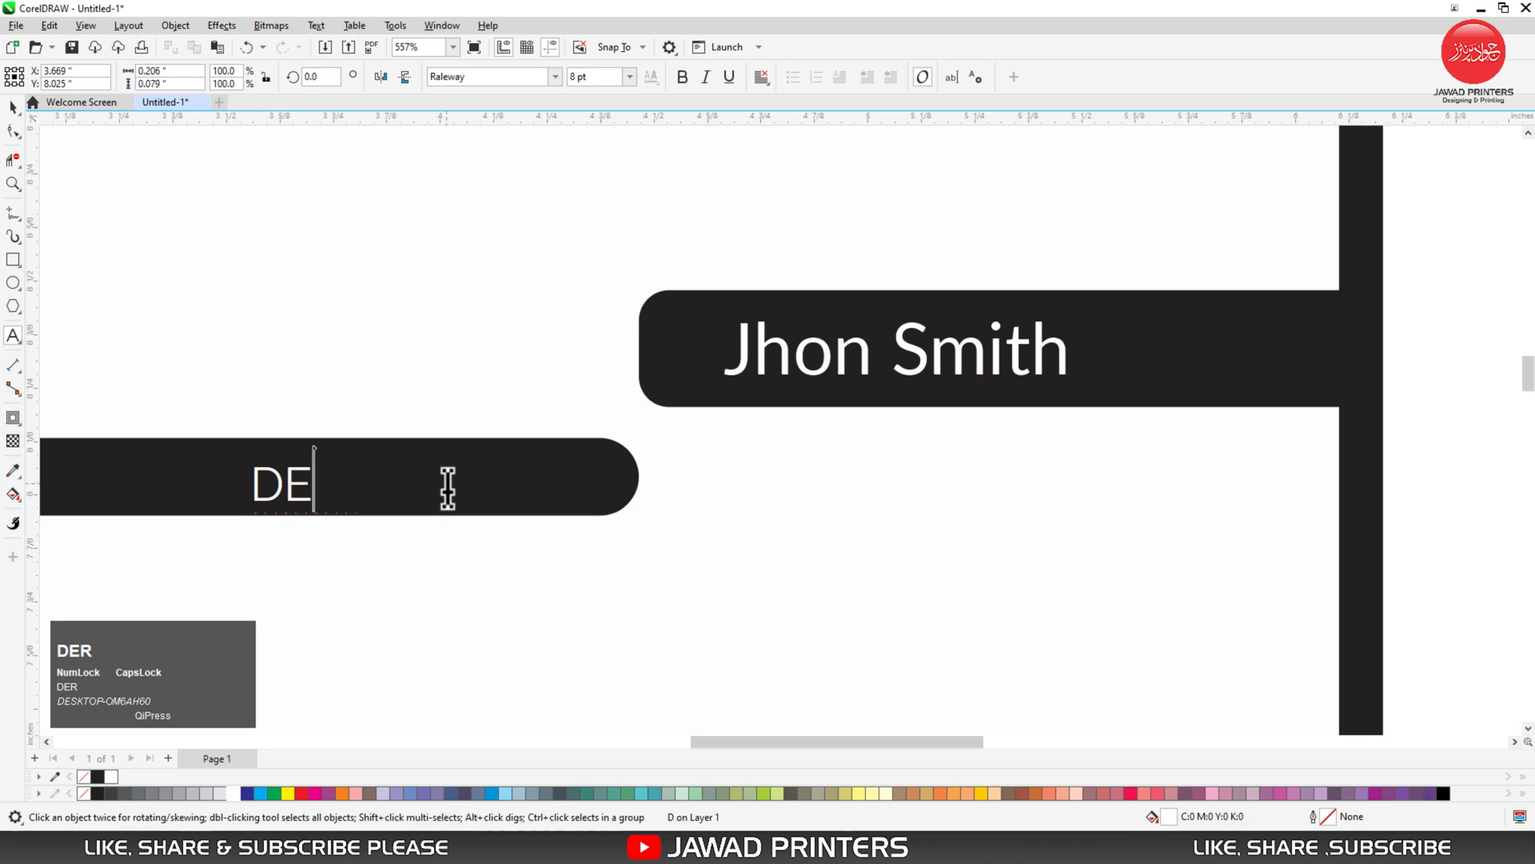
text(IRECTOR)
key(ctrl+space)
- Centre DIRECTOR vertically on its bar and slide it to the right
shift+click(516, 502)
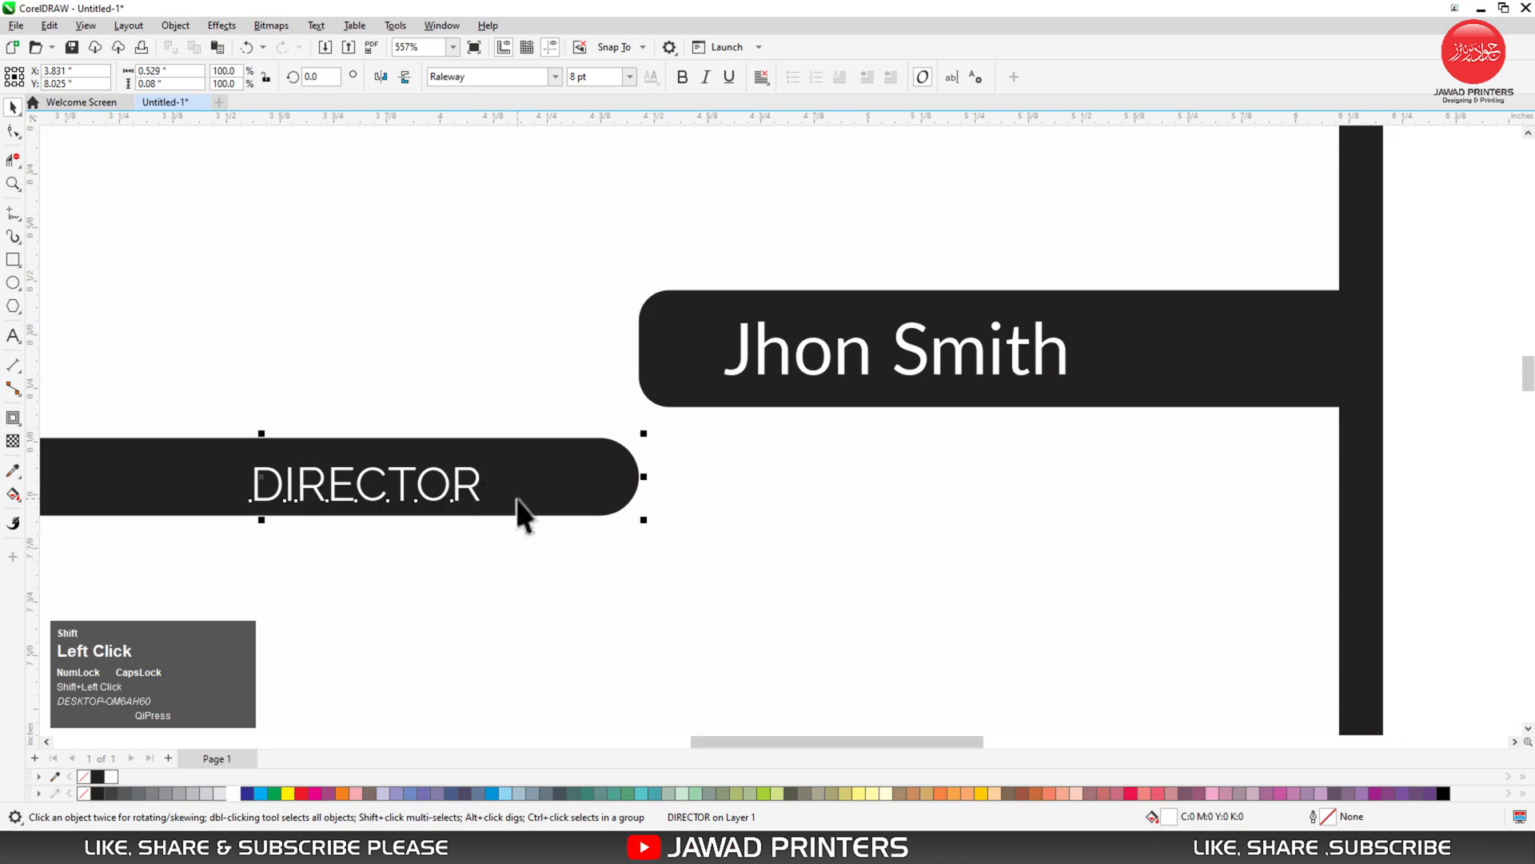
key(e)
click(475, 485)
key(F2)
drag(232, 396, 698, 567)
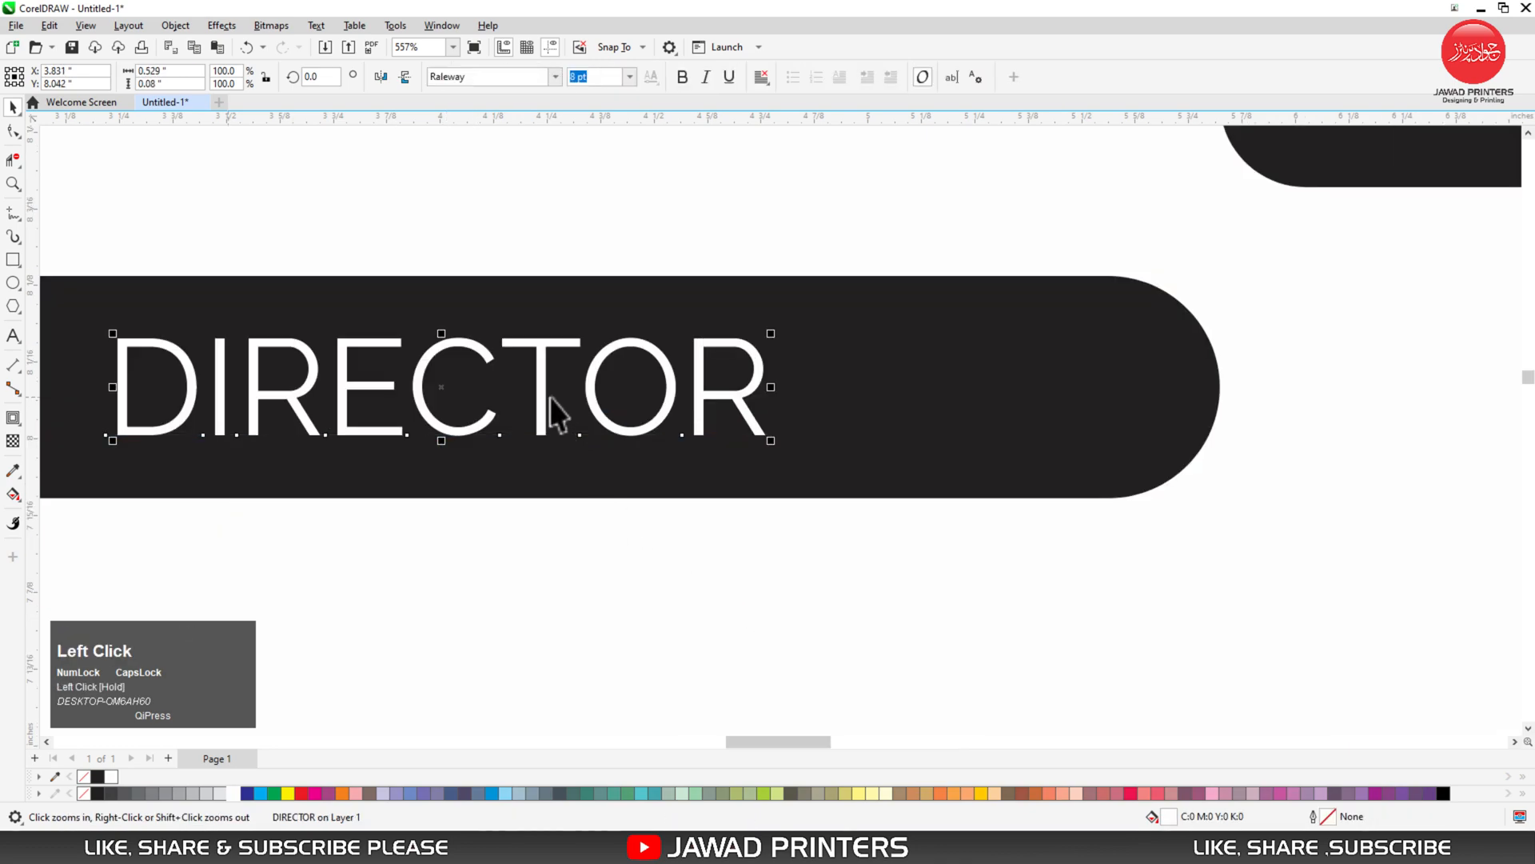
drag(541, 387, 755, 407)
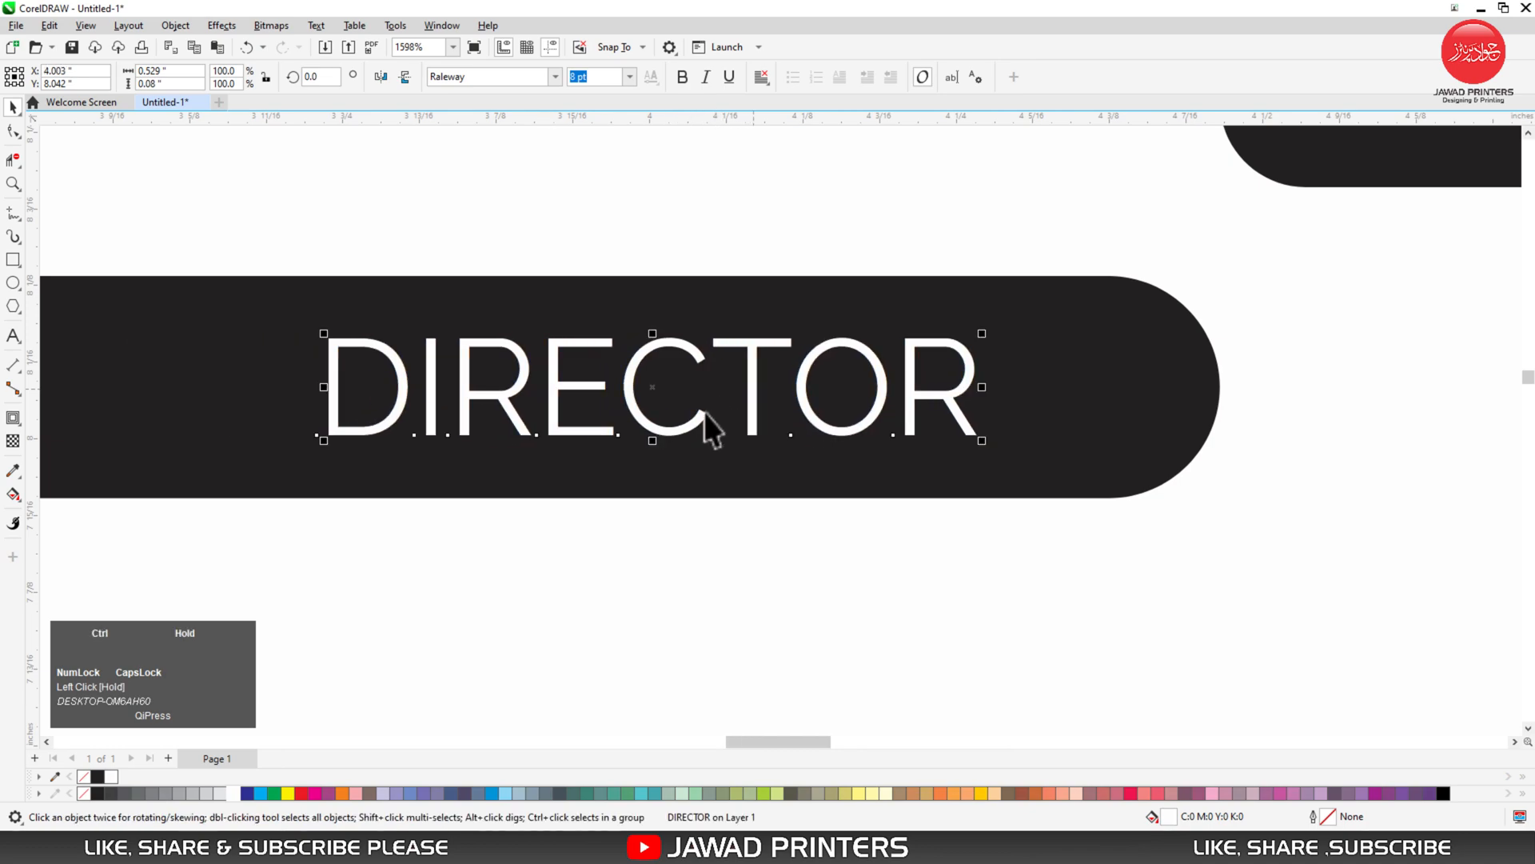
scroll(706, 411, down, 3)
key(F3)
click(328, 414)
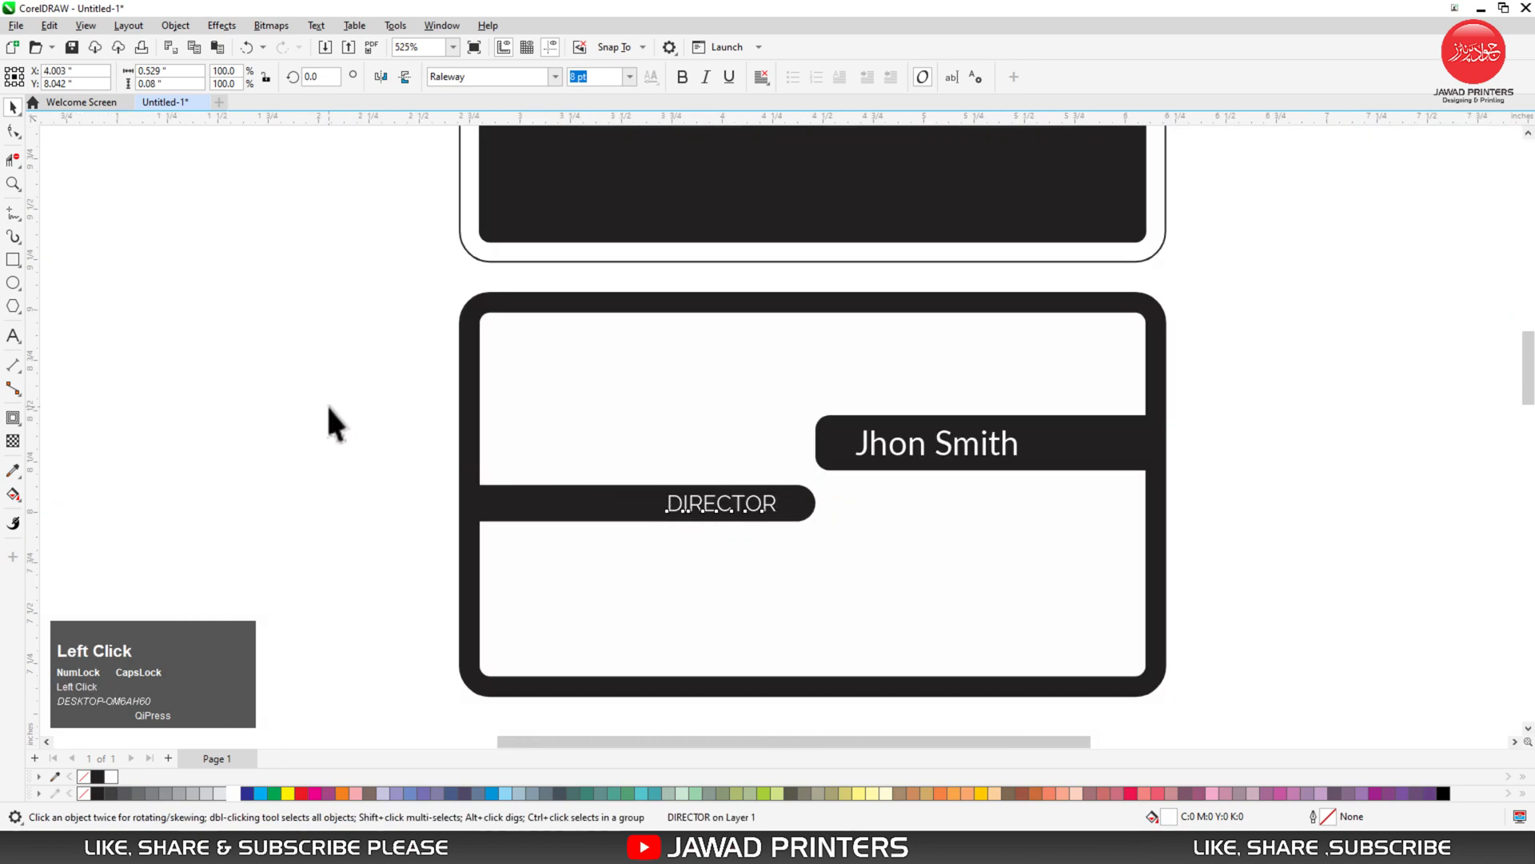
key(F4)
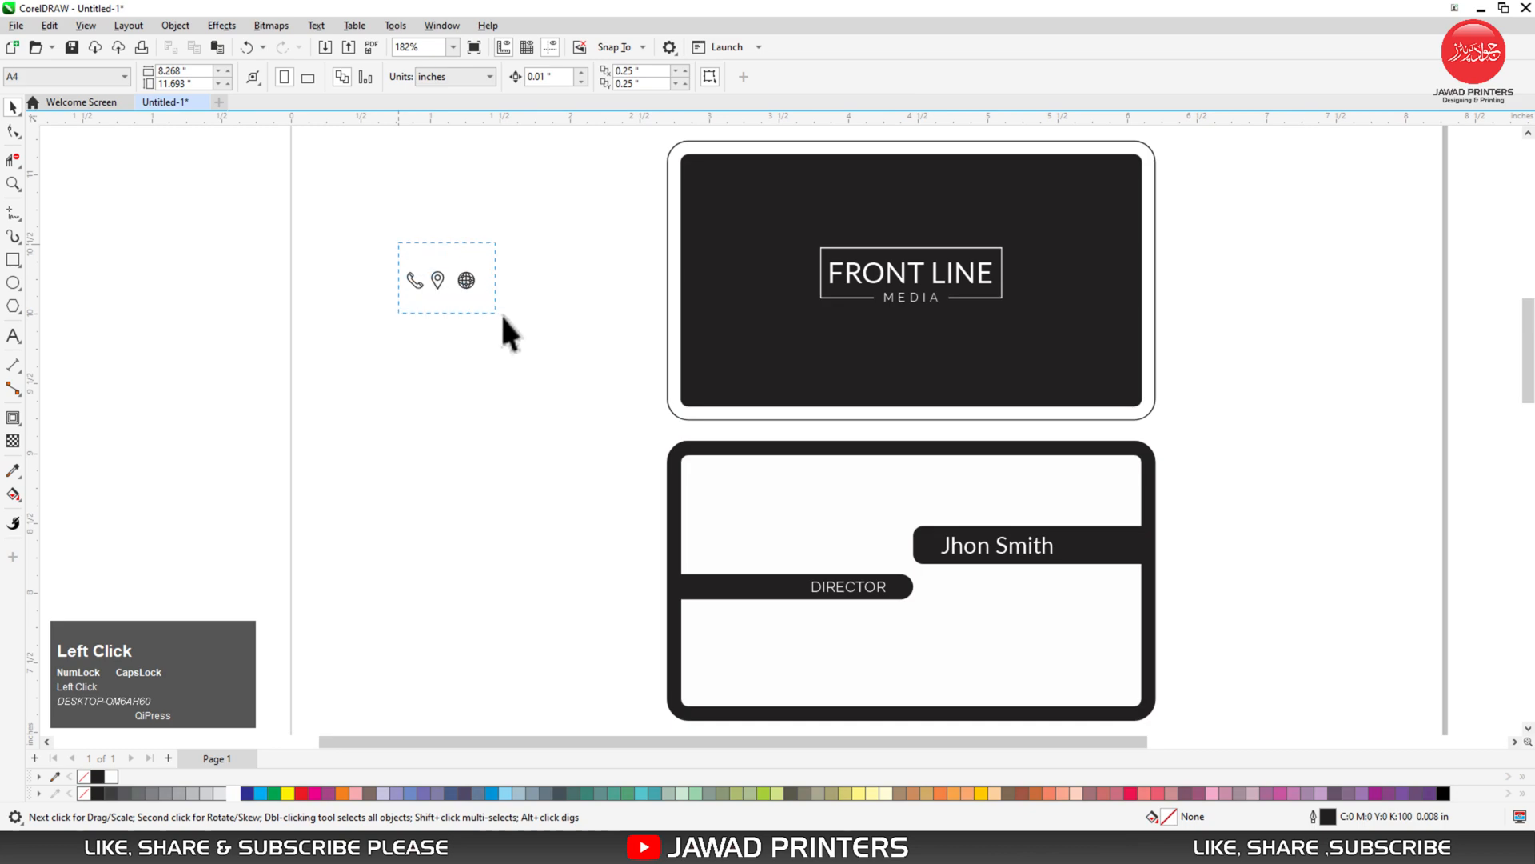
- Move the three contact icons down beside the back card
drag(473, 279, 620, 692)
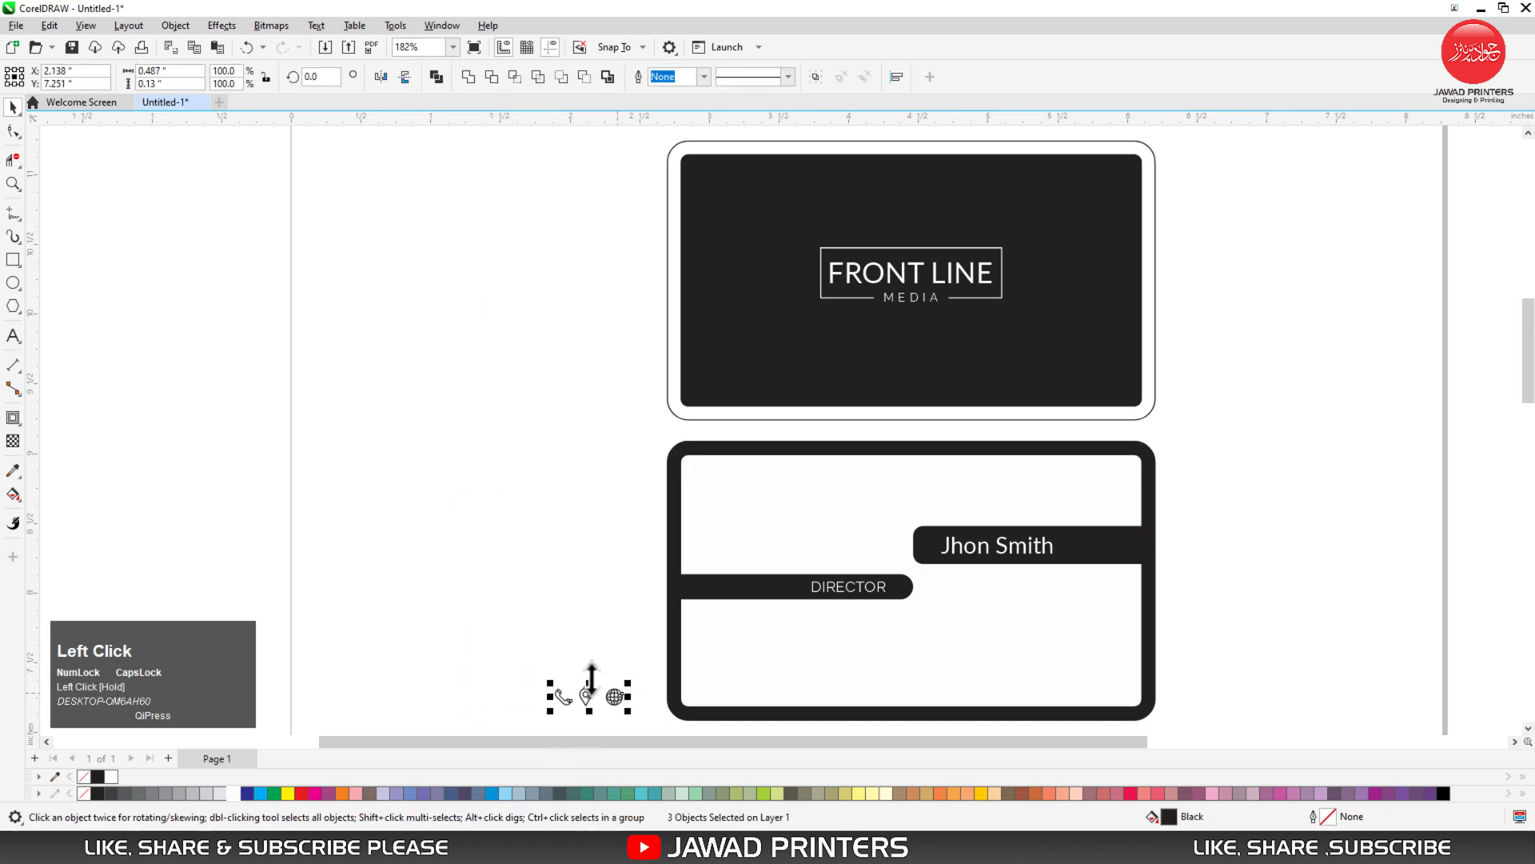
key(F4)
key(F2)
drag(390, 508, 1106, 704)
click(171, 515)
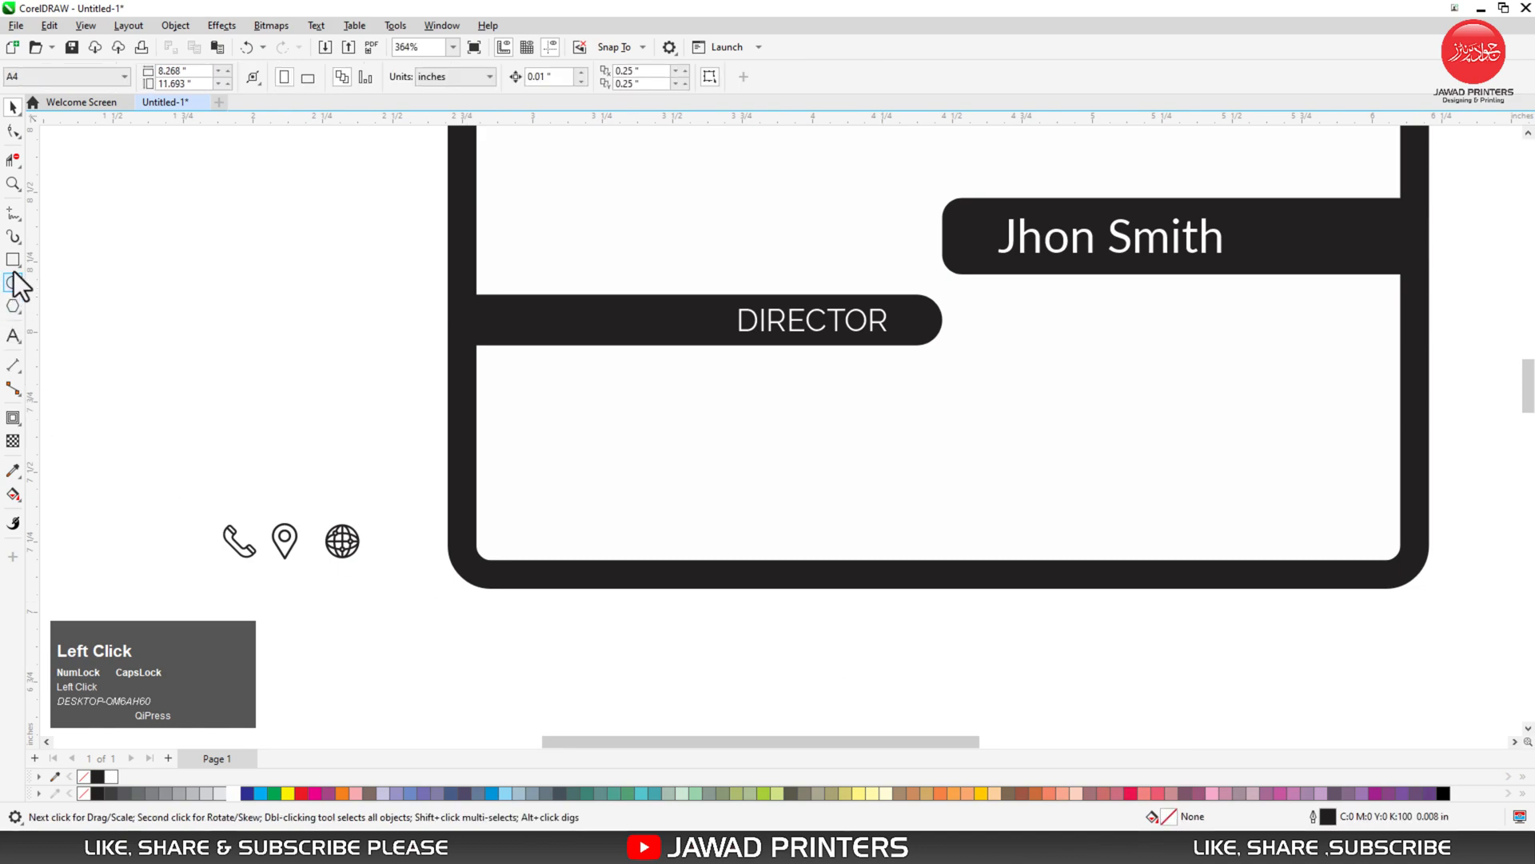
- Draw a straight horizontal divider across the card's lower part with a 0.02 in outline
click(12, 213)
drag(502, 487, 515, 487)
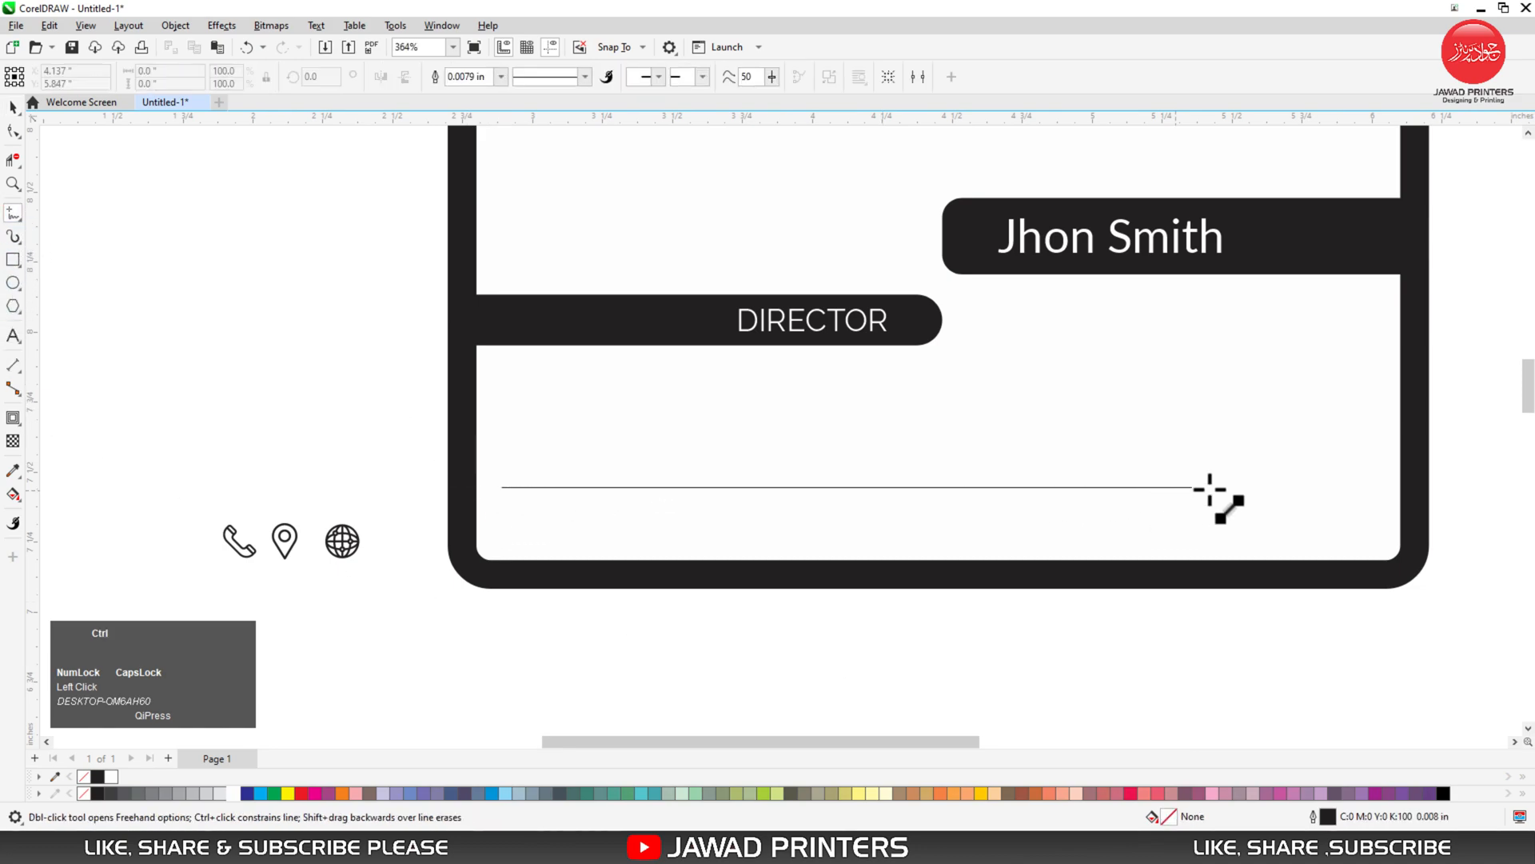
ctrl+click(1368, 484)
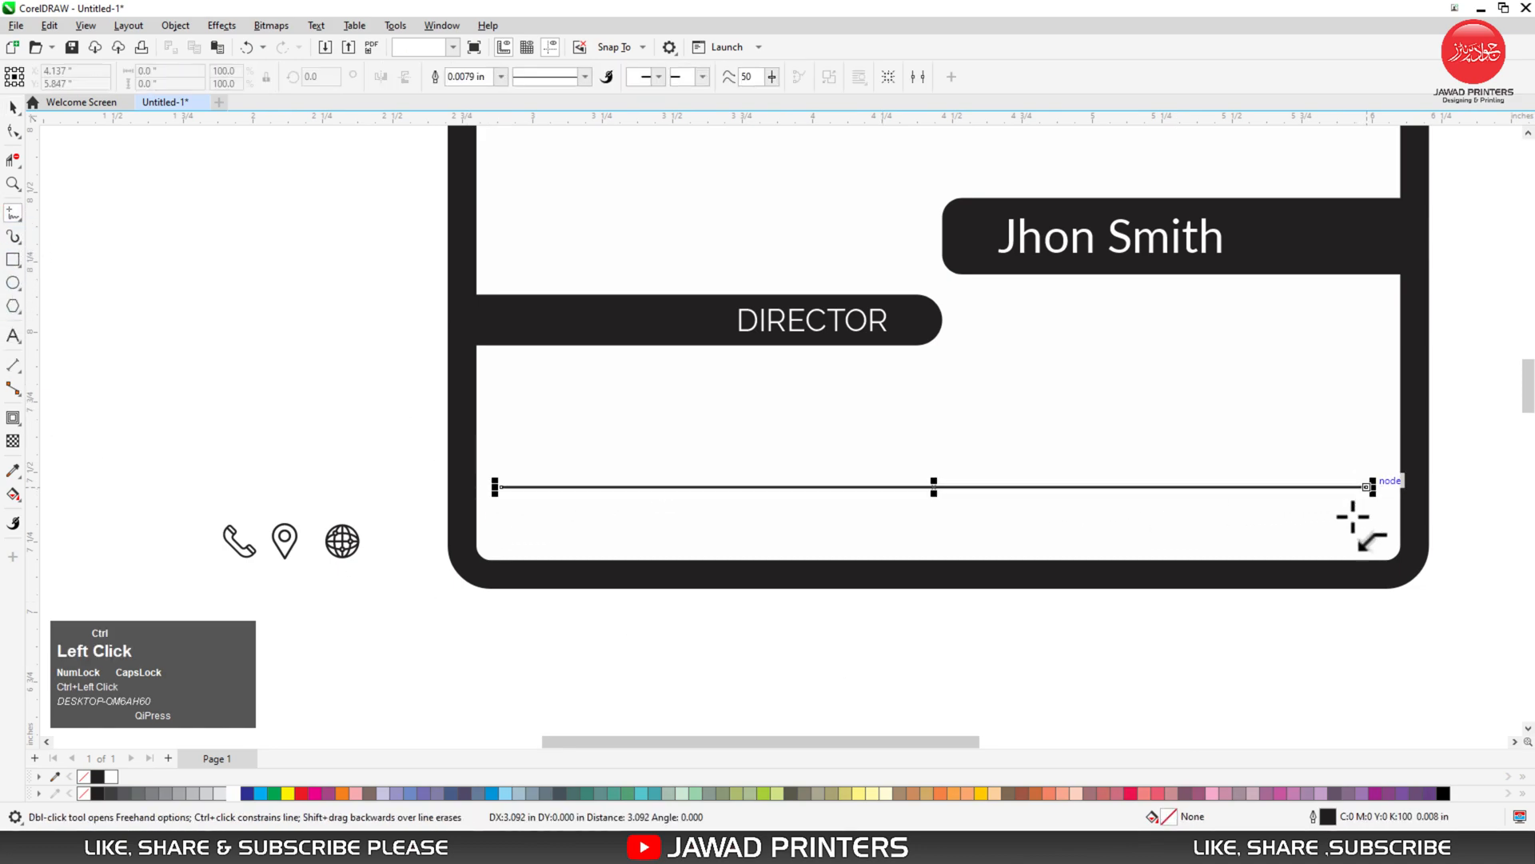
key(space)
shift+click(1307, 529)
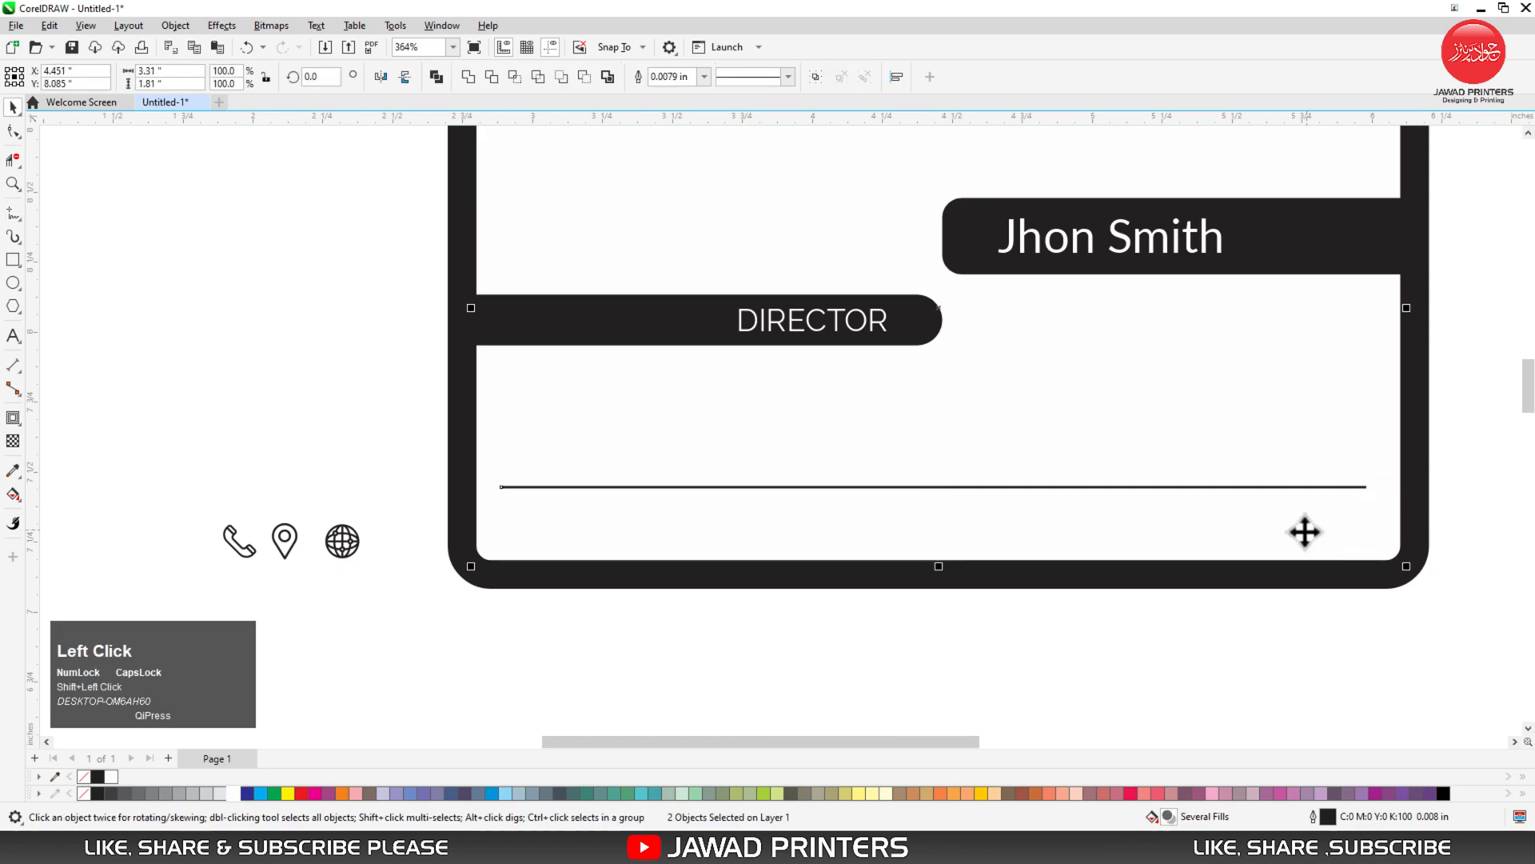
click(589, 514)
drag(389, 446, 1387, 522)
click(468, 77)
text(0.02)
key(Return)
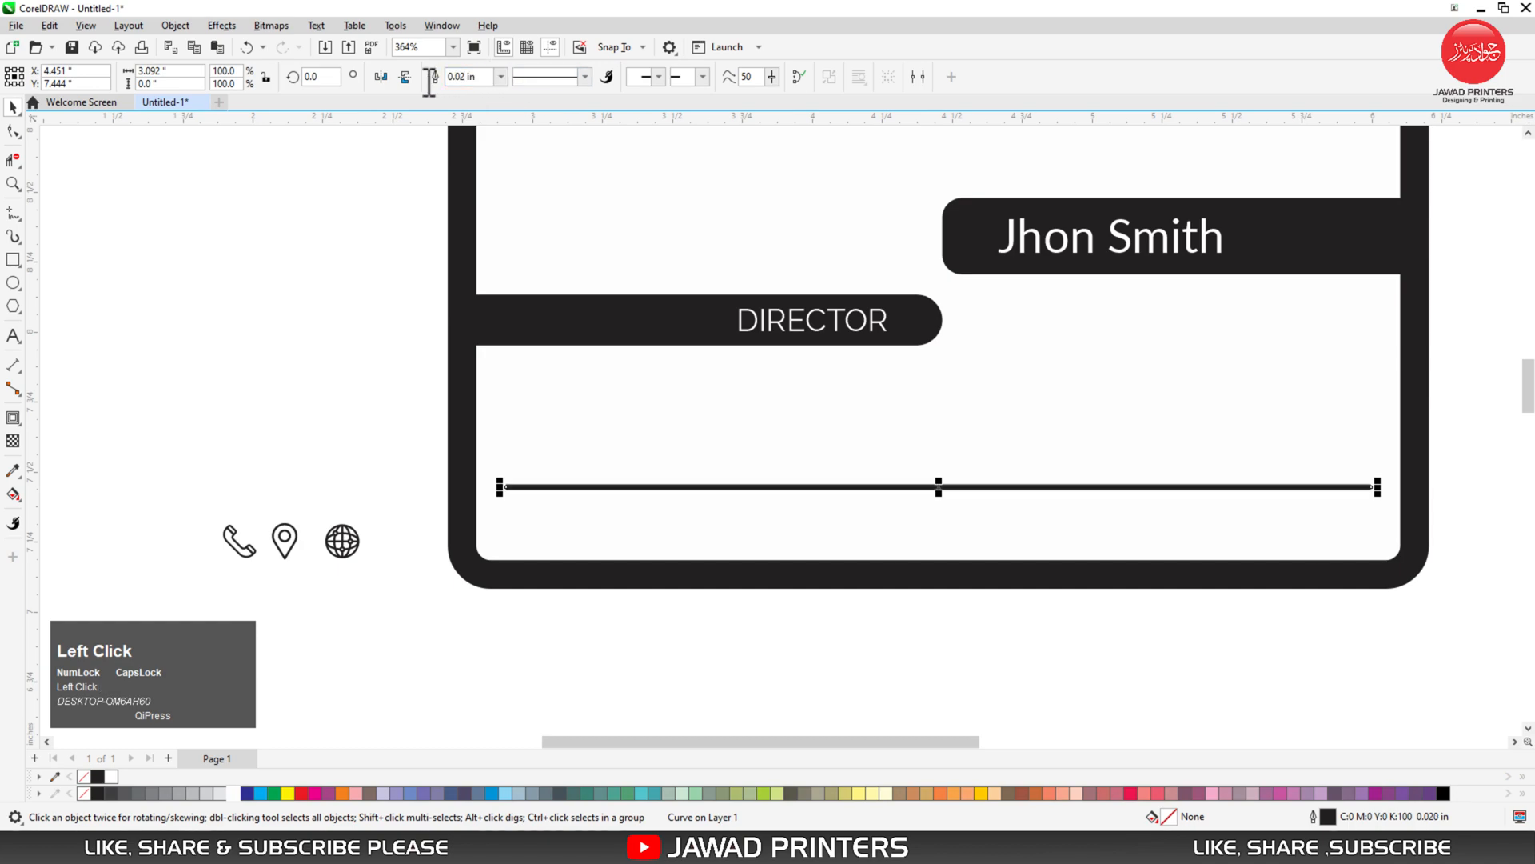
- Extend the divider line slightly further to the right
click(1395, 503)
click(1347, 484)
key(F2)
drag(1332, 441, 1438, 514)
drag(676, 509, 712, 509)
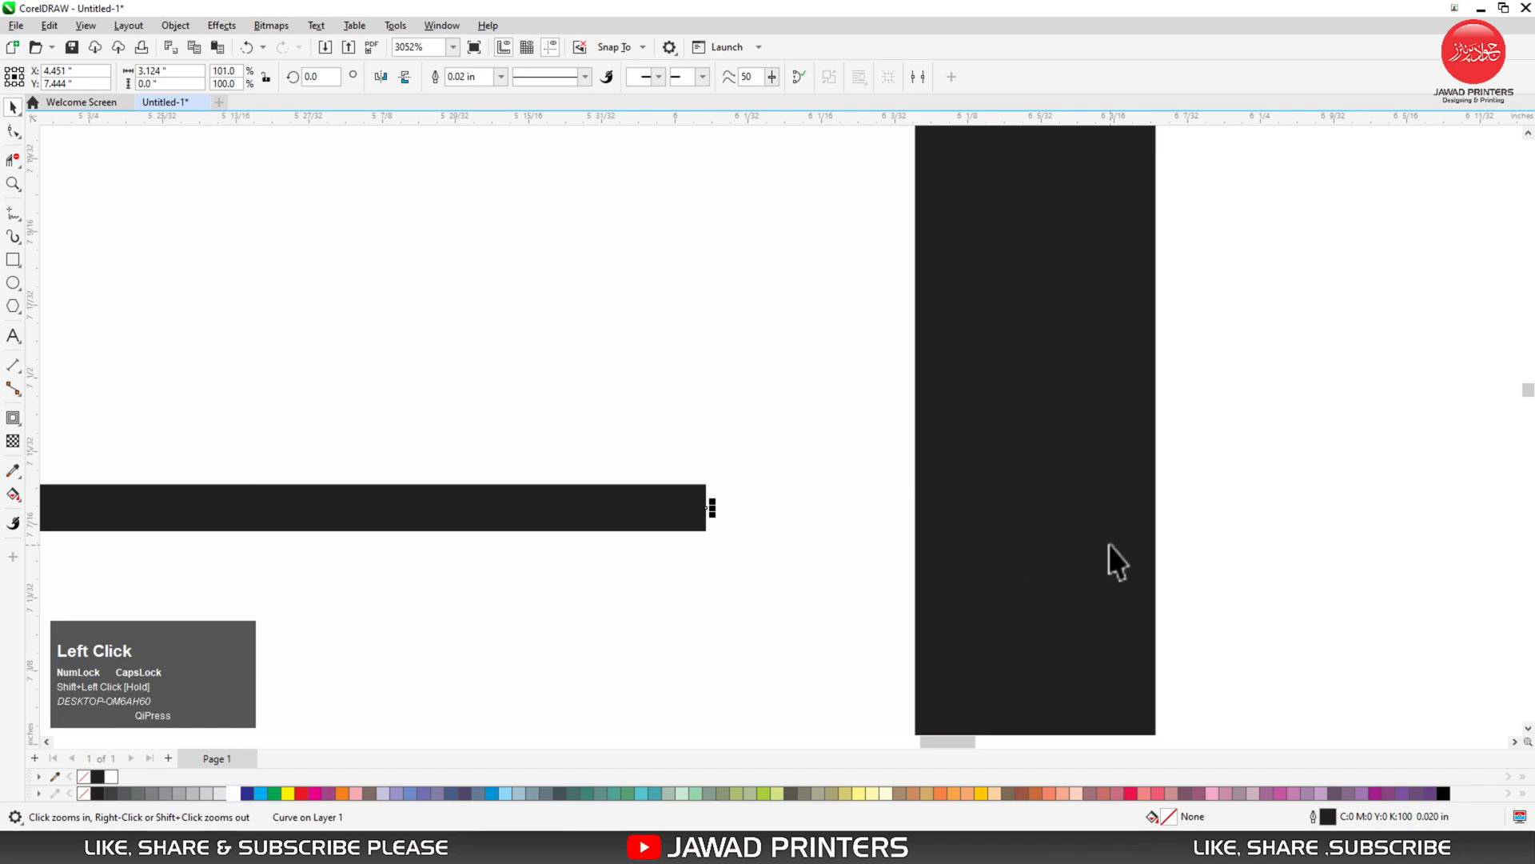
click(1182, 560)
key(F4)
key(F2)
drag(430, 600, 1073, 702)
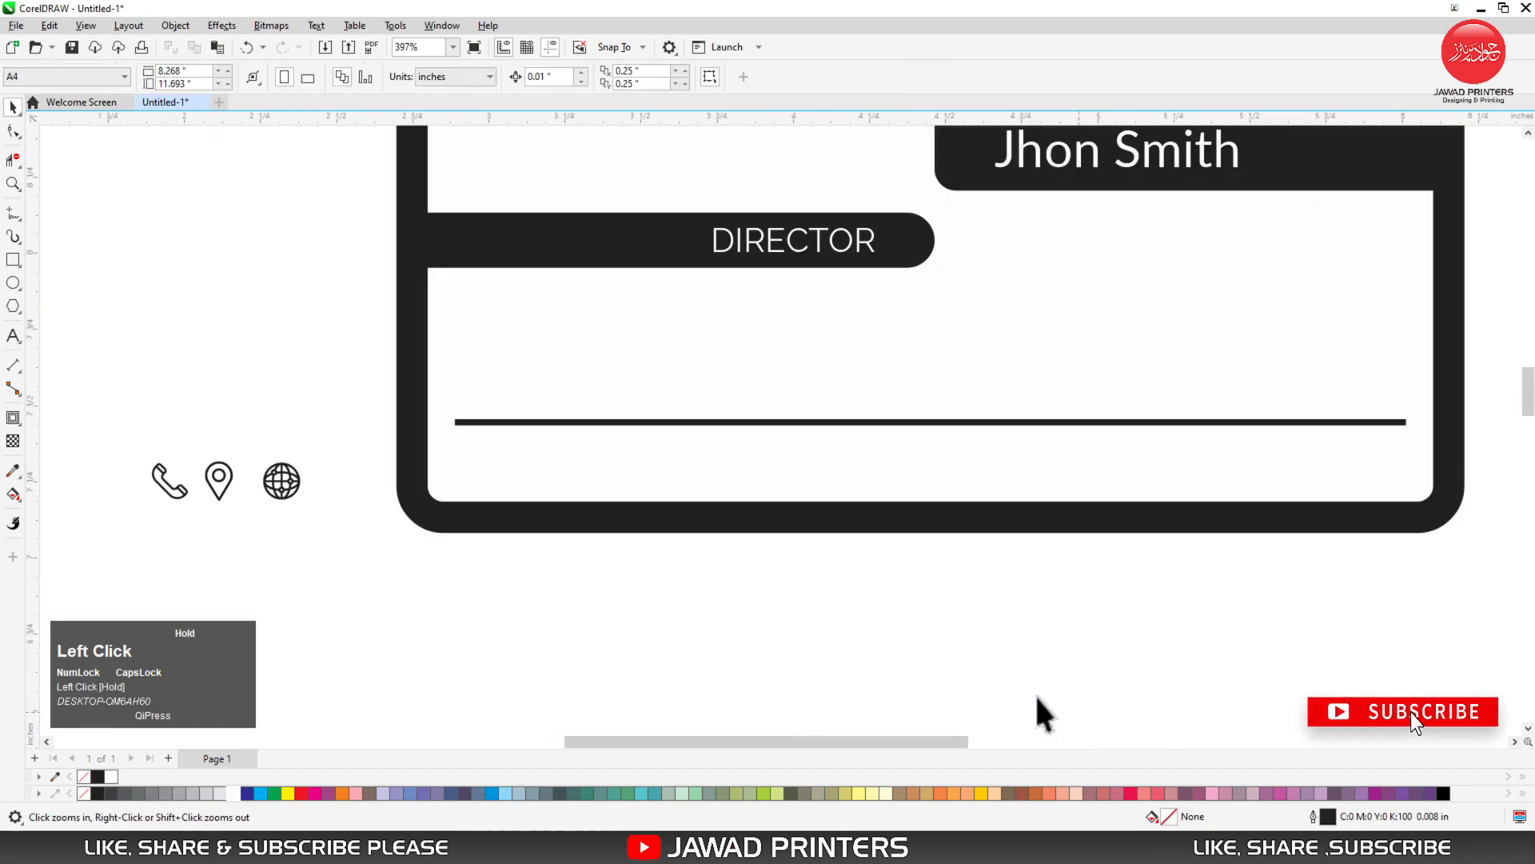
- Place a black copy of DIRECTOR below the back card
click(787, 247)
drag(787, 247, 620, 616)
click(97, 778)
click(446, 679)
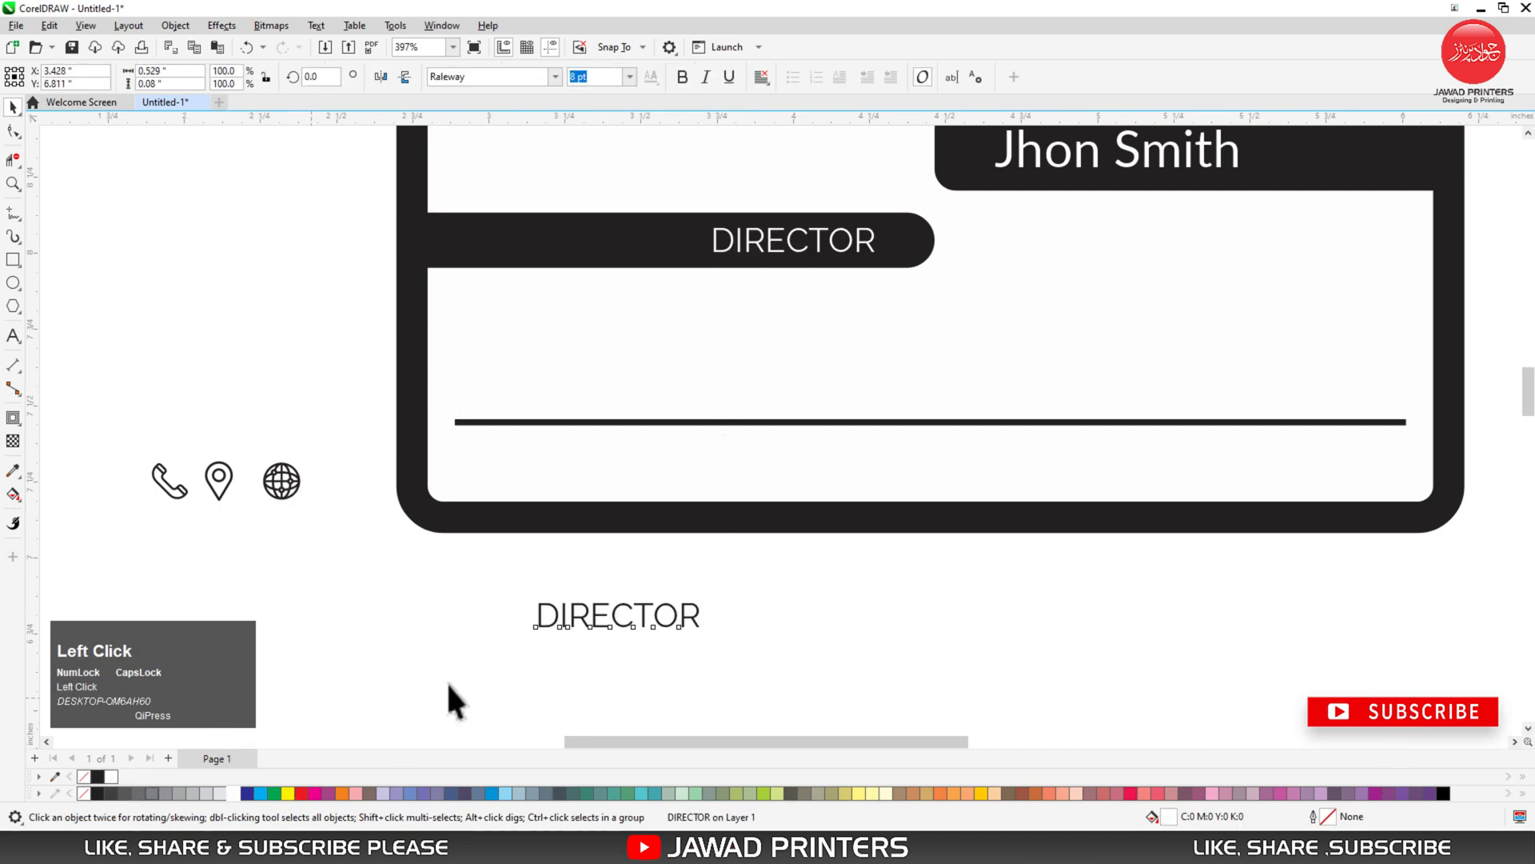
- Replace the copy's text with a sample phone number and set it in Lato
double_click(611, 616)
key(ctrl+a)
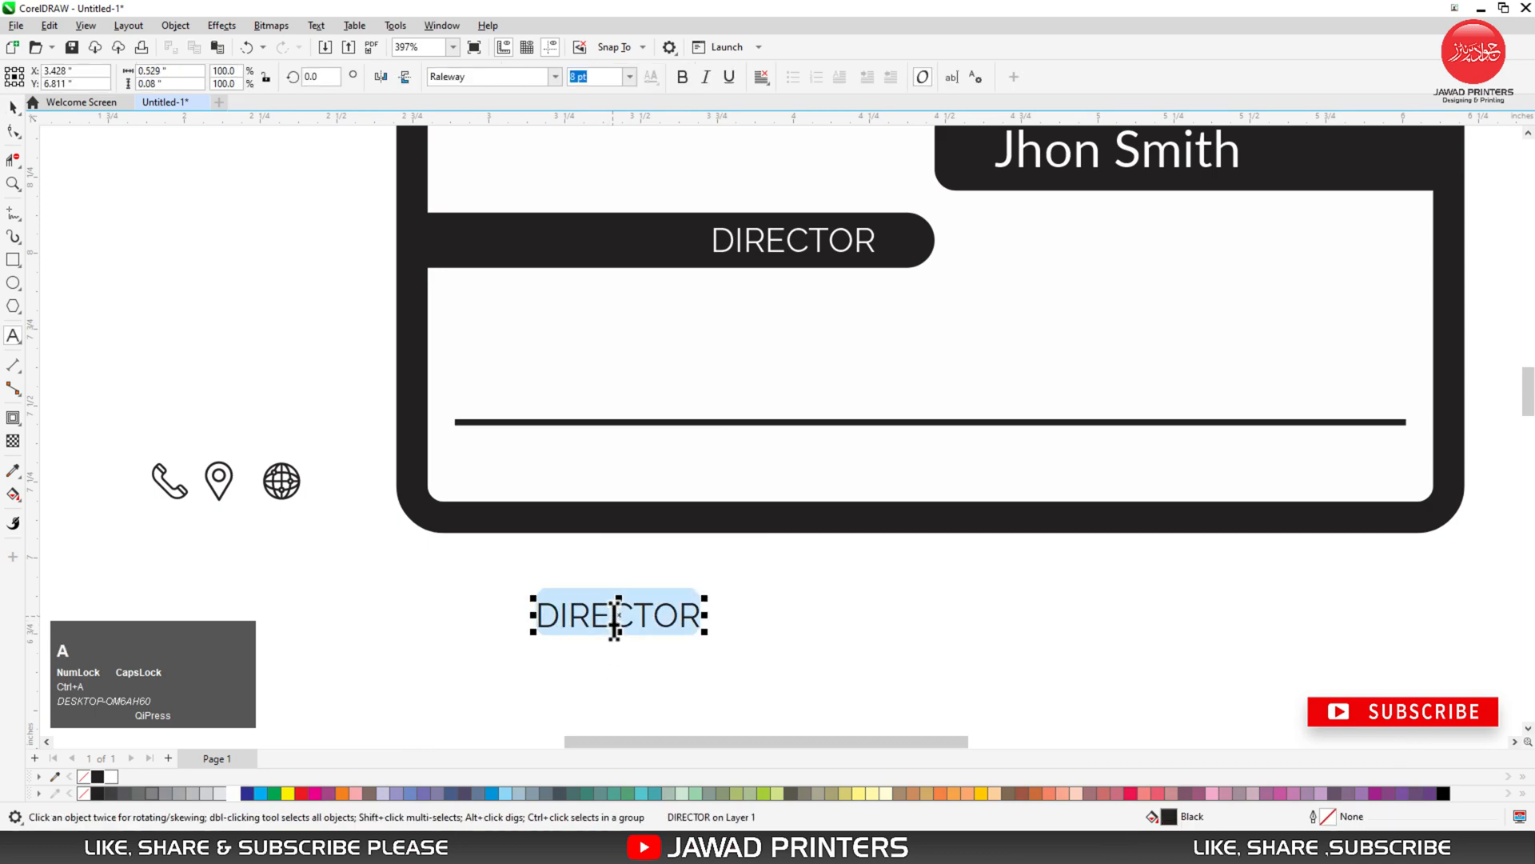
key(BackSpace)
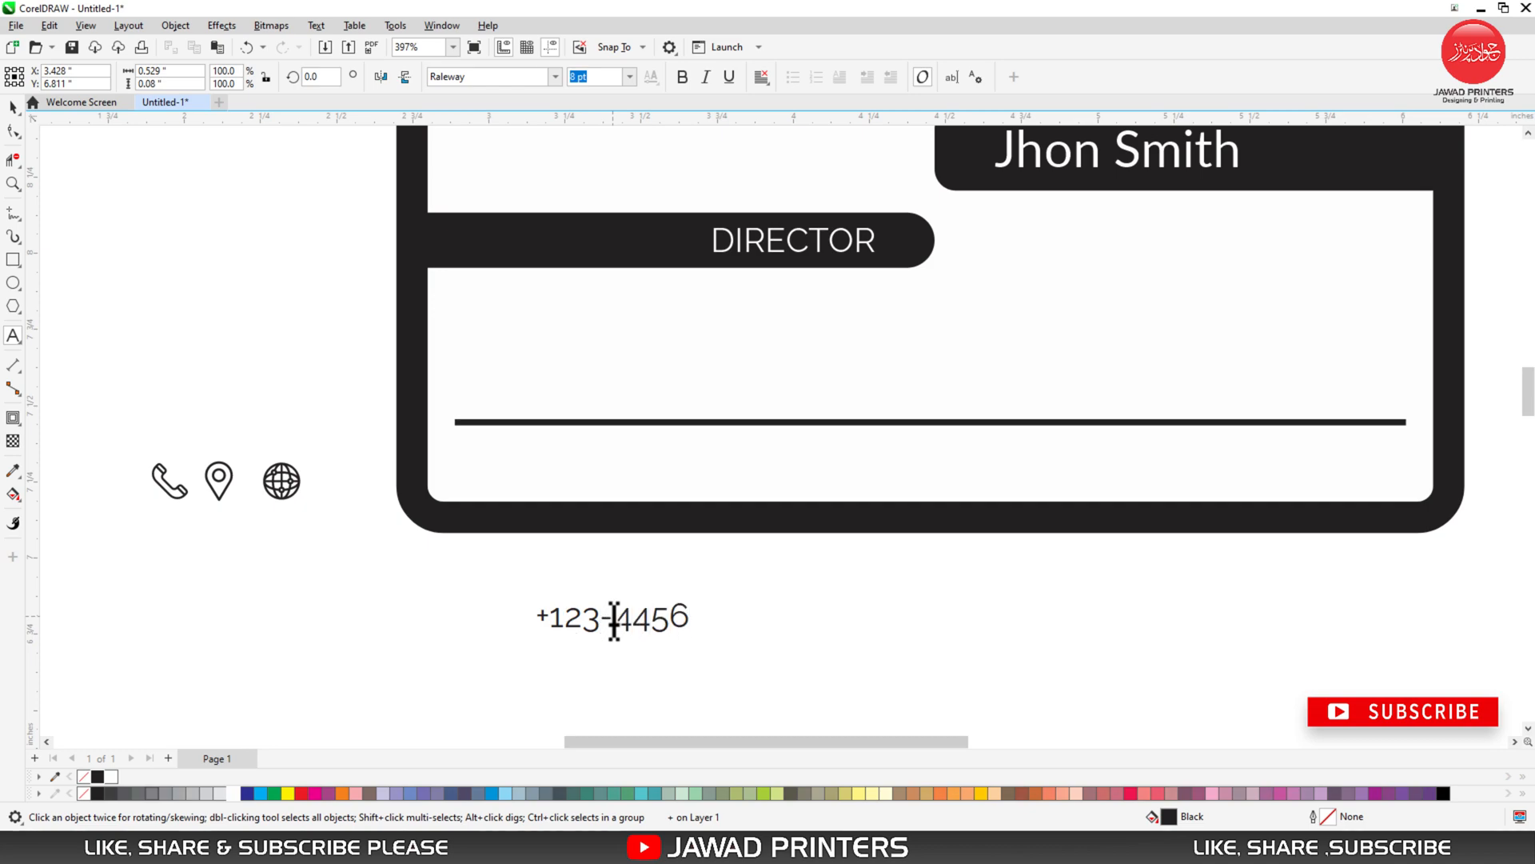
key(BackSpace)
text(56-78)
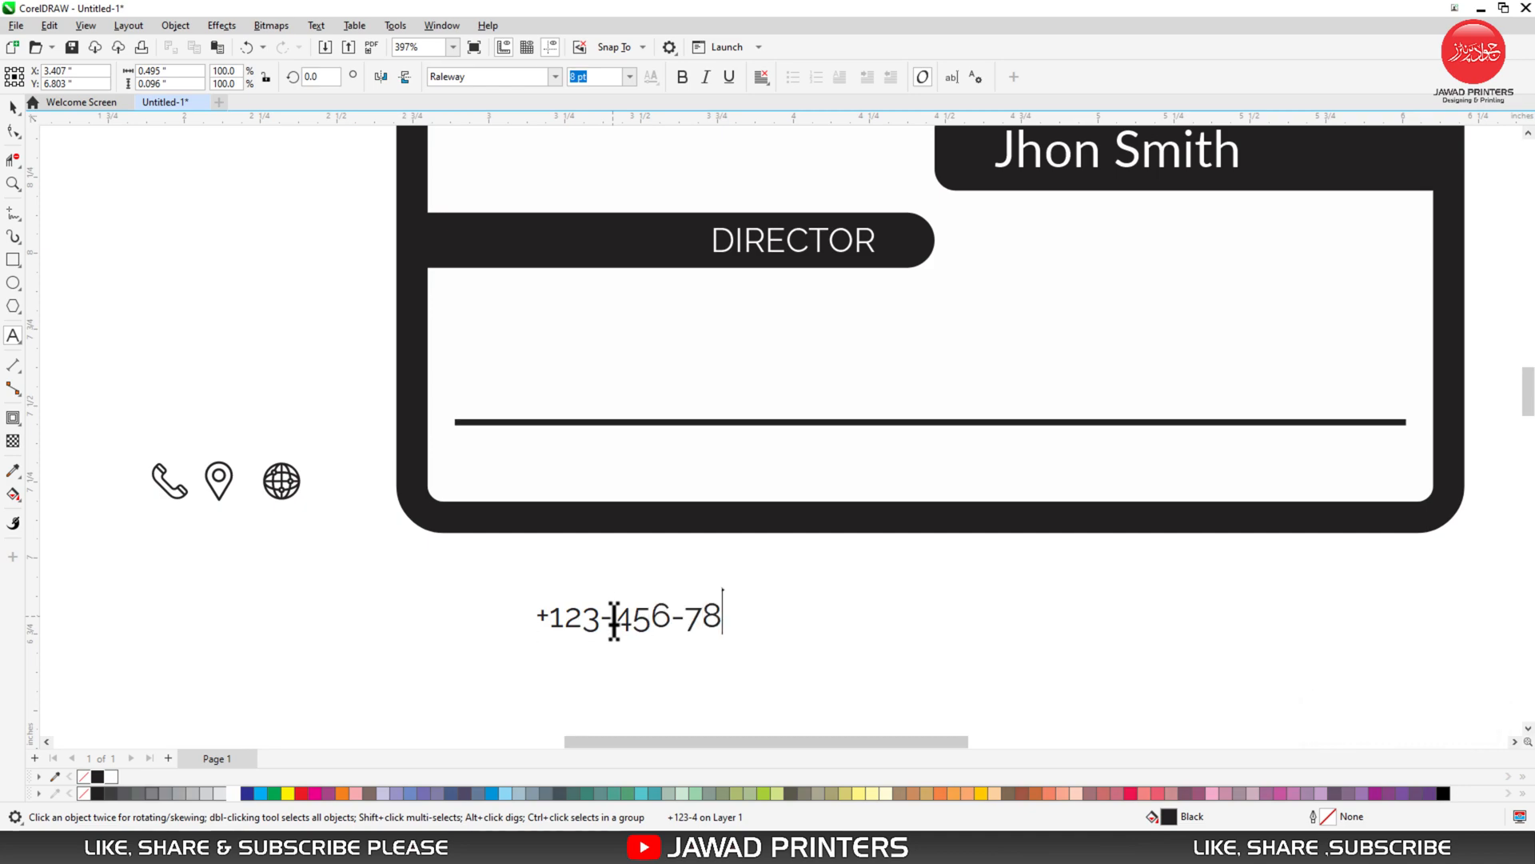
key(ctrl+space)
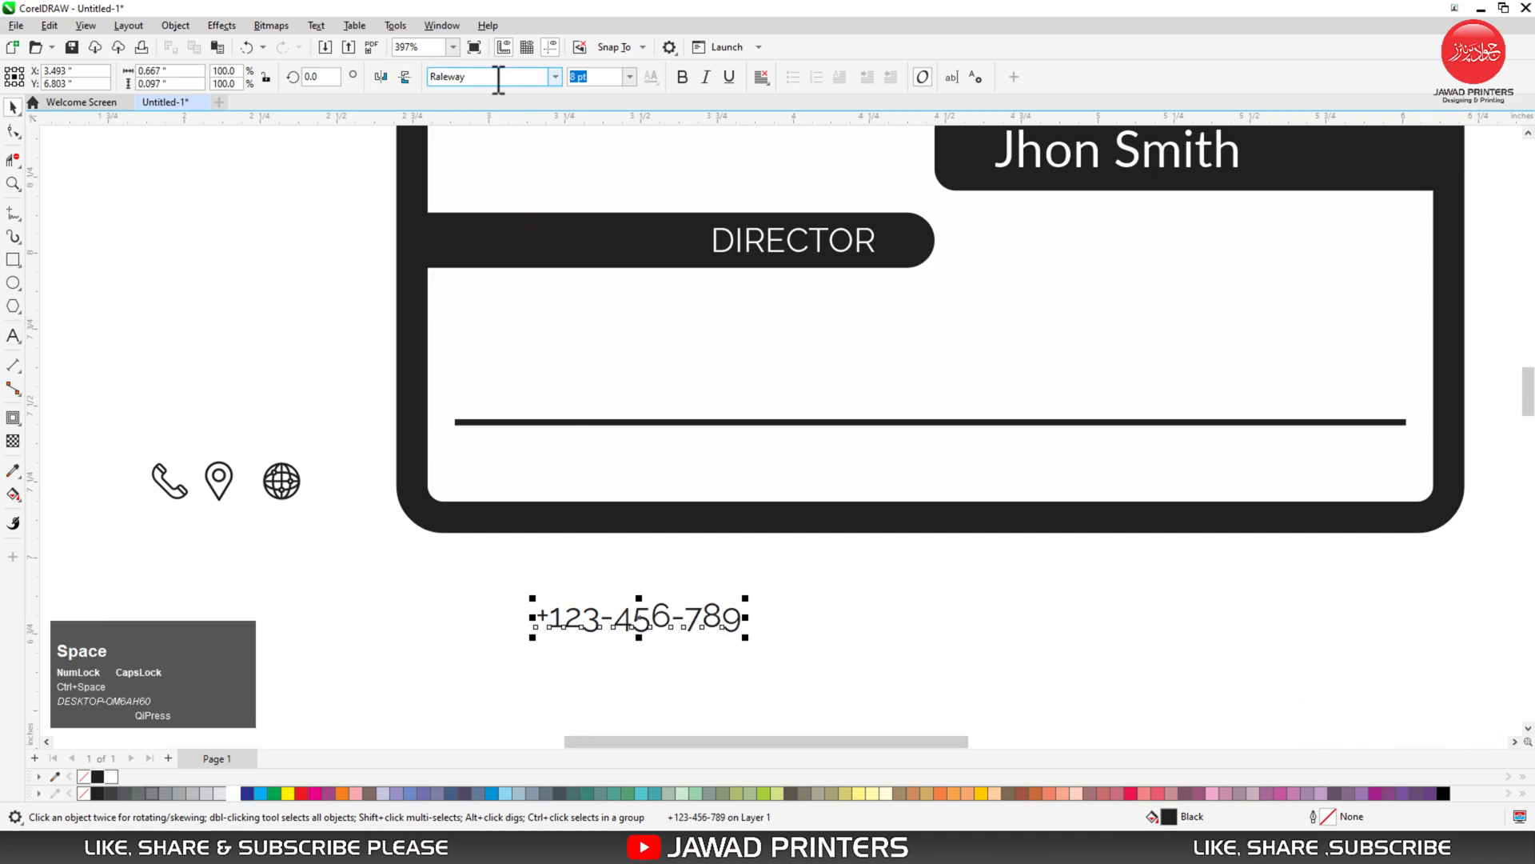
click(498, 77)
text(Lato)
key(Return)
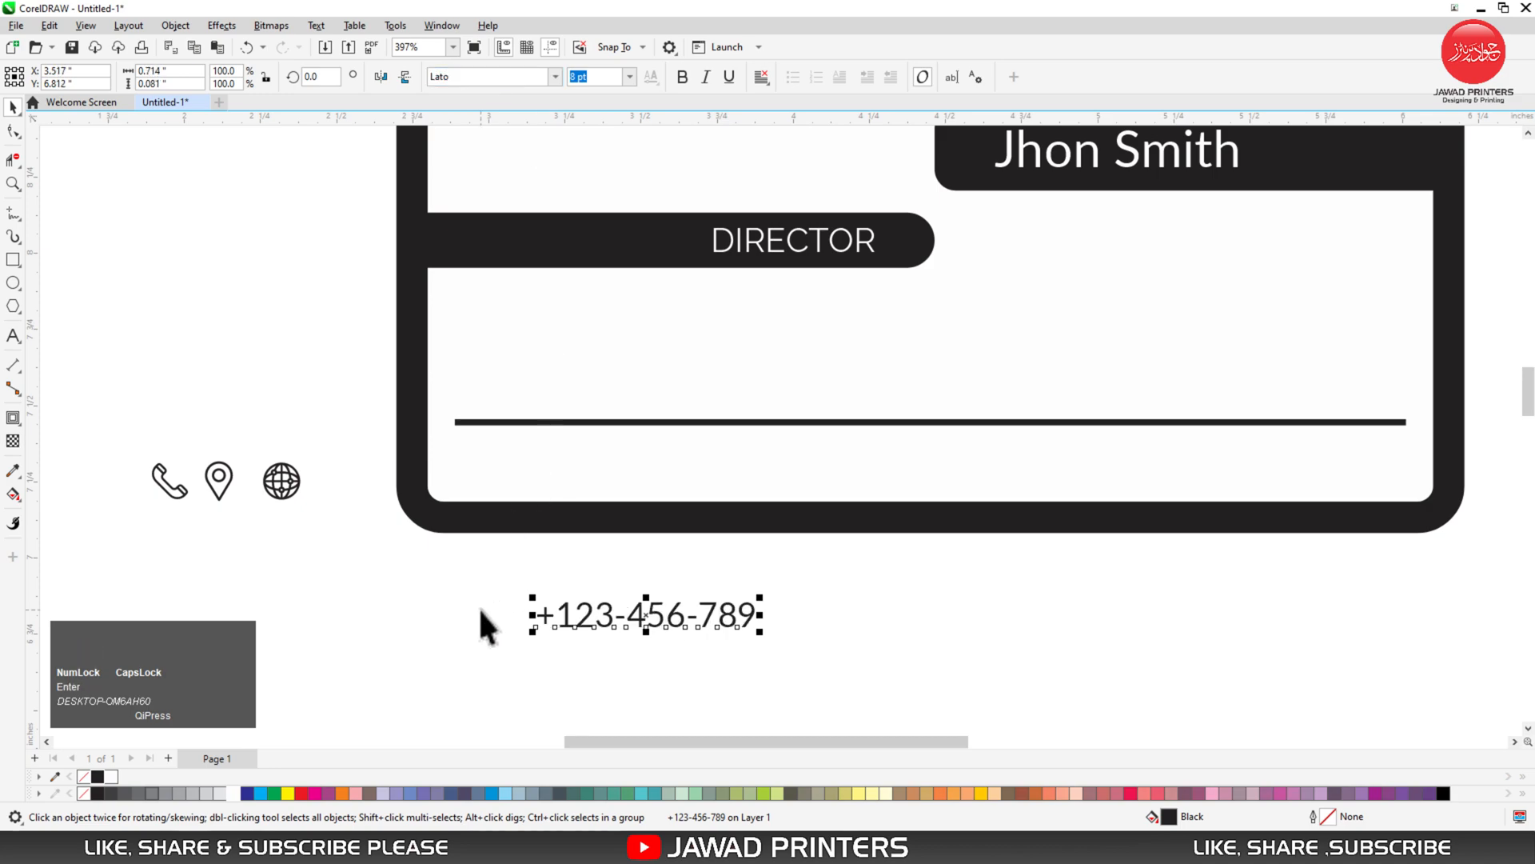
- Place a copy of the phone number to its right, reworded to '76 Road-South Country'
drag(714, 613, 1010, 627)
right_click(1010, 627)
key(space)
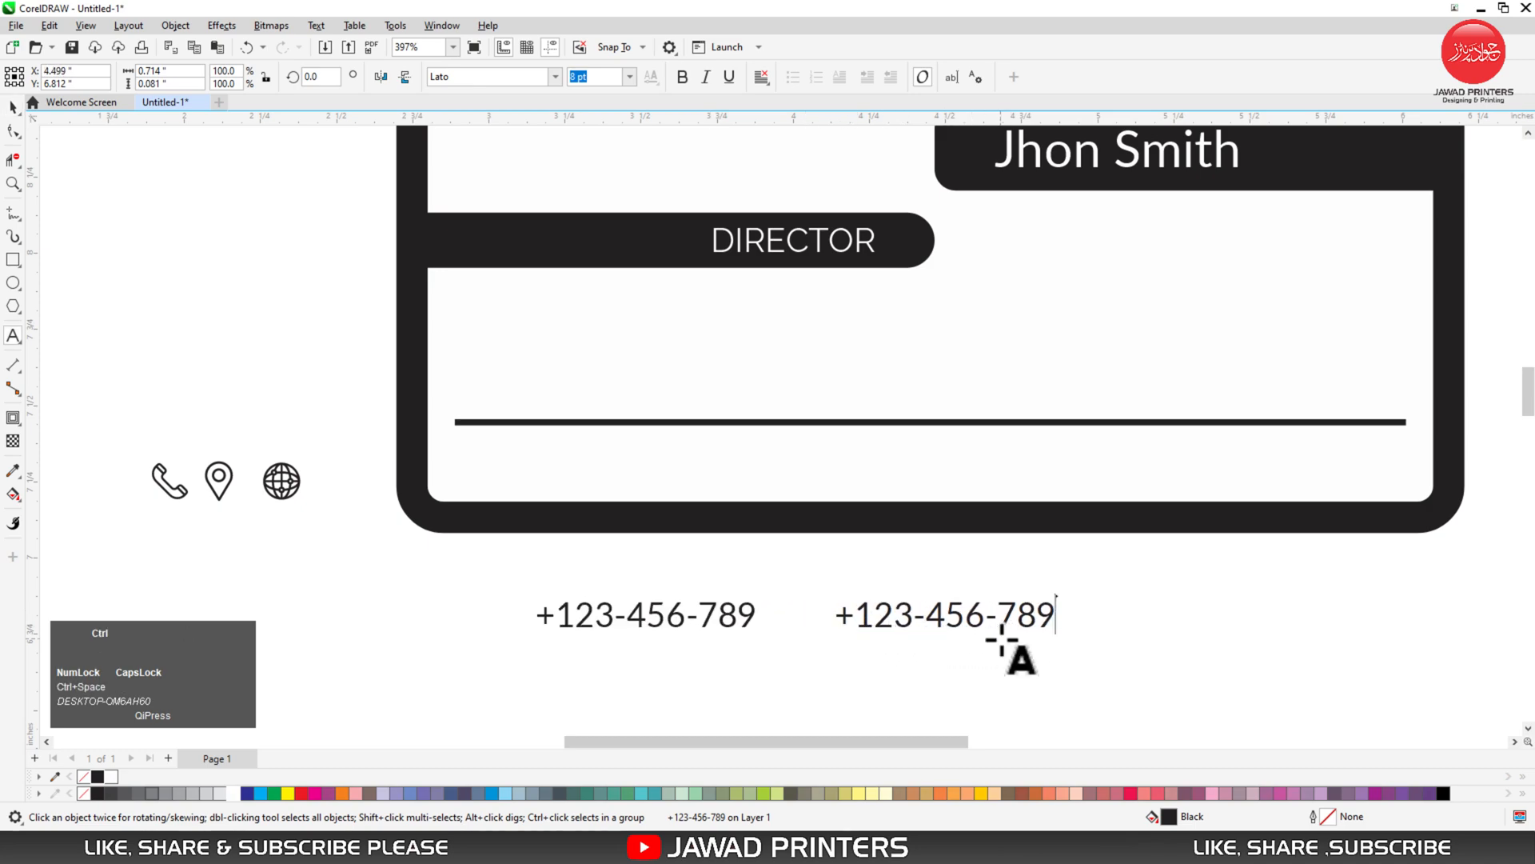
key(ctrl+a)
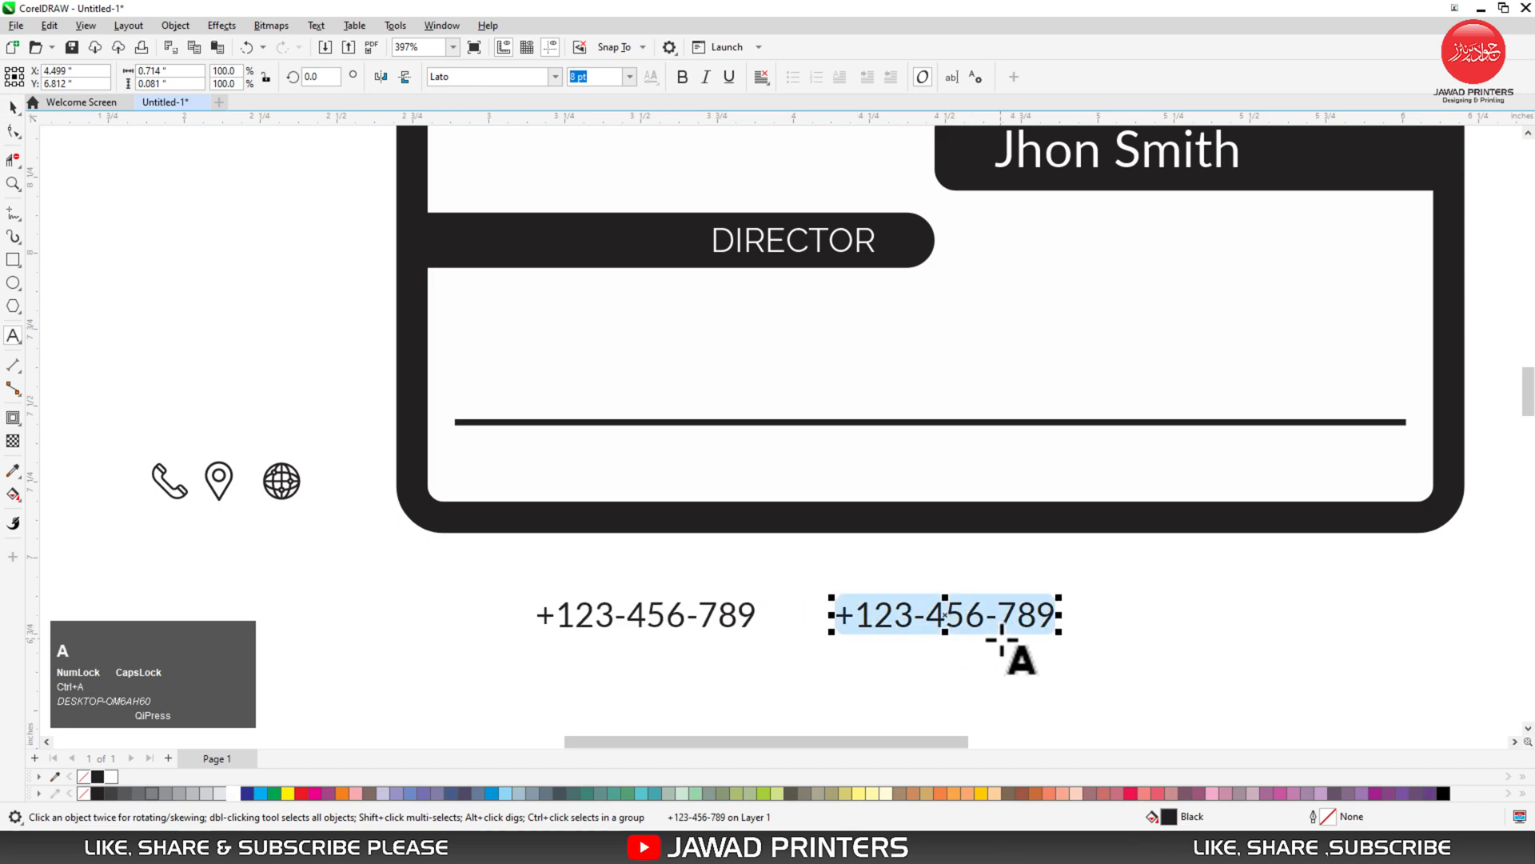
text(76-)
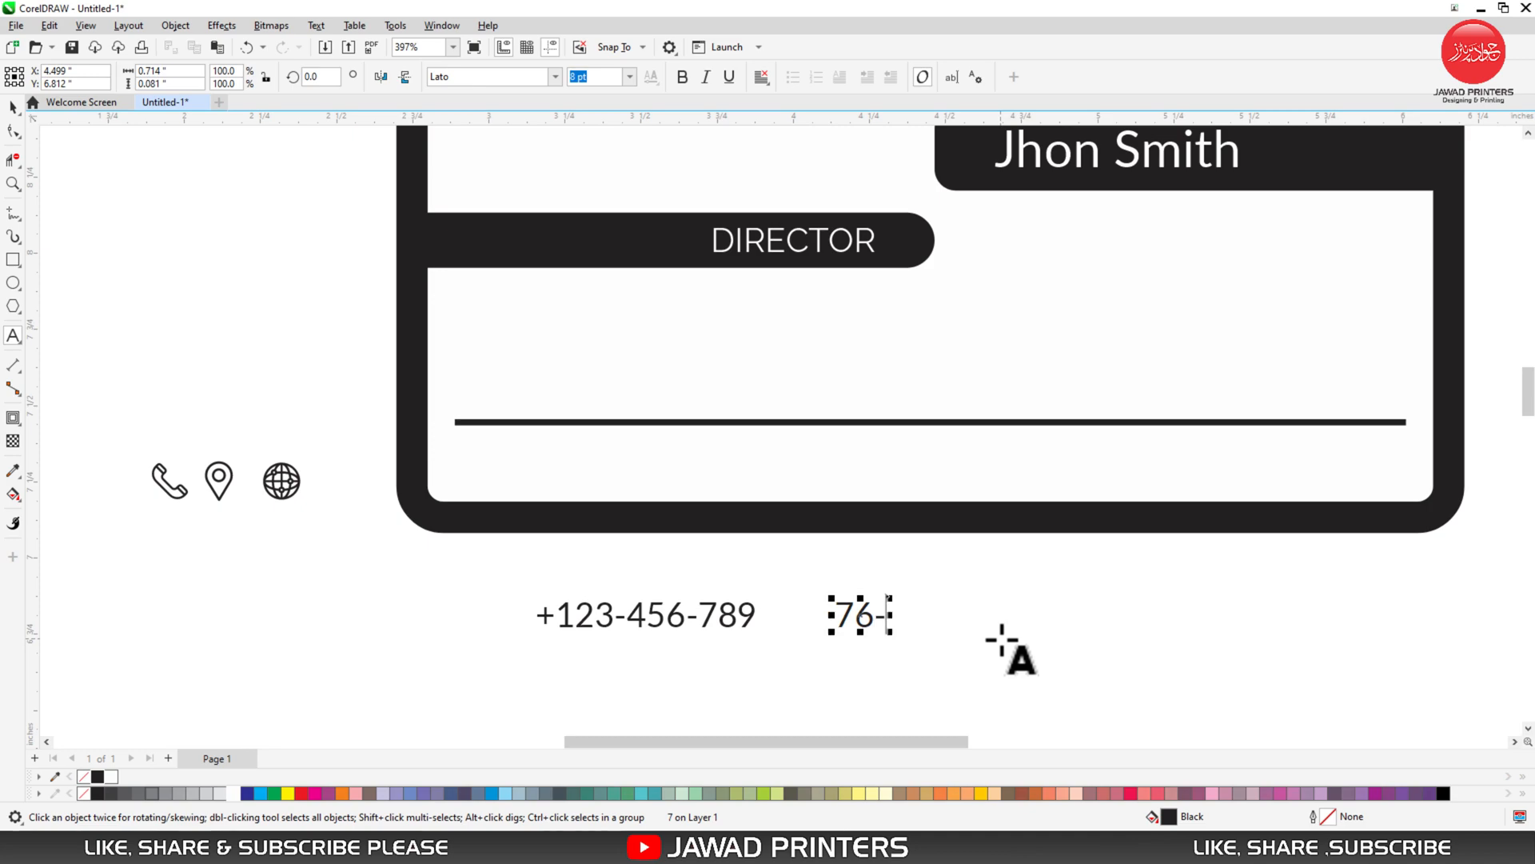
key(BackSpace)
text(rOAD)
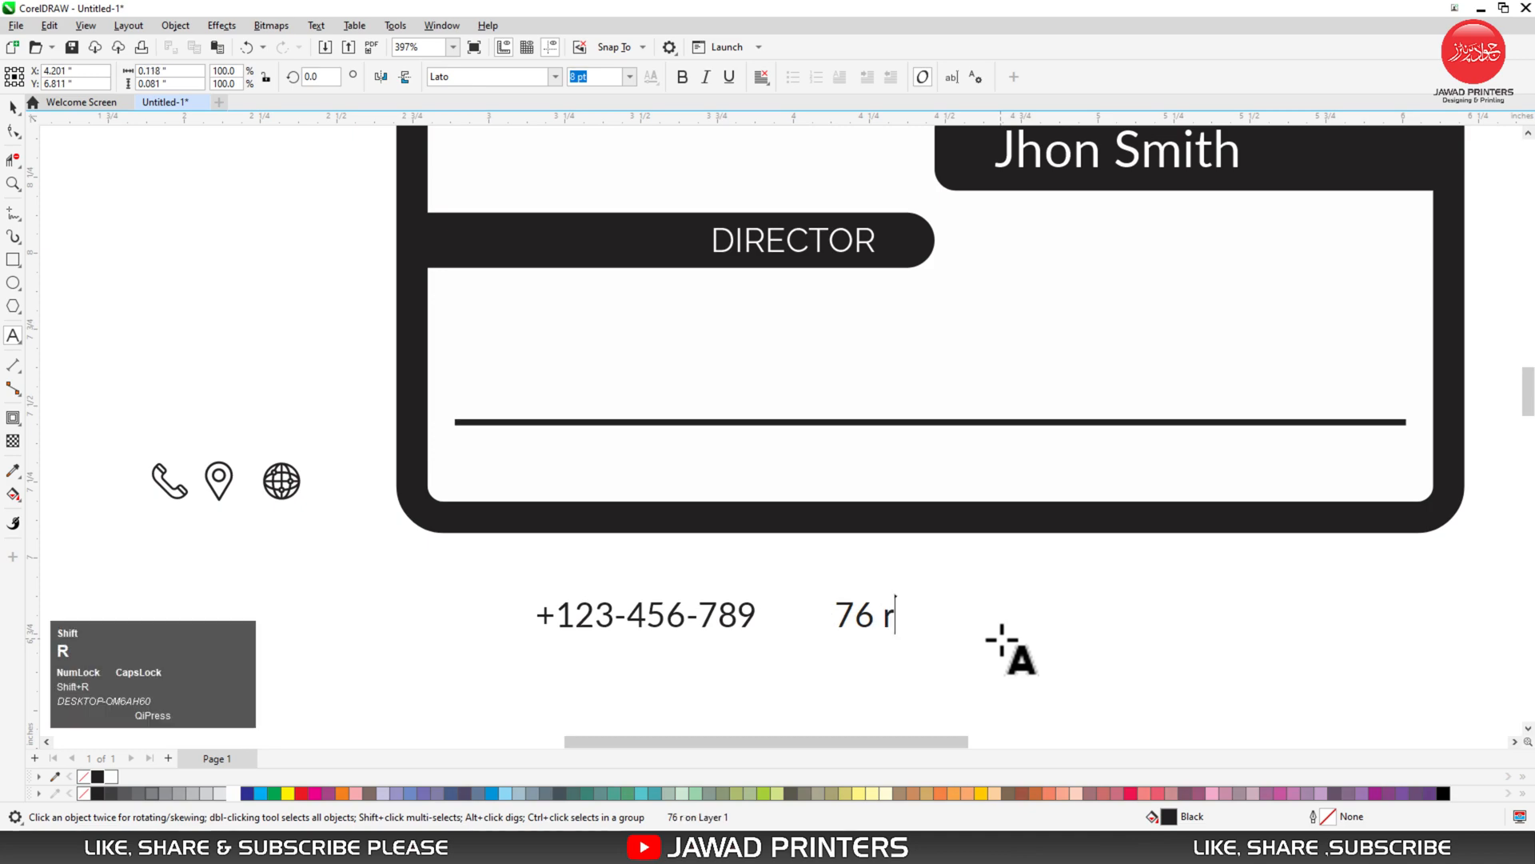
key(BackSpace)
key(BackSpace)
key(BackSpace)
key(Caps_Lock)
key(BackSpace)
text(Road- )
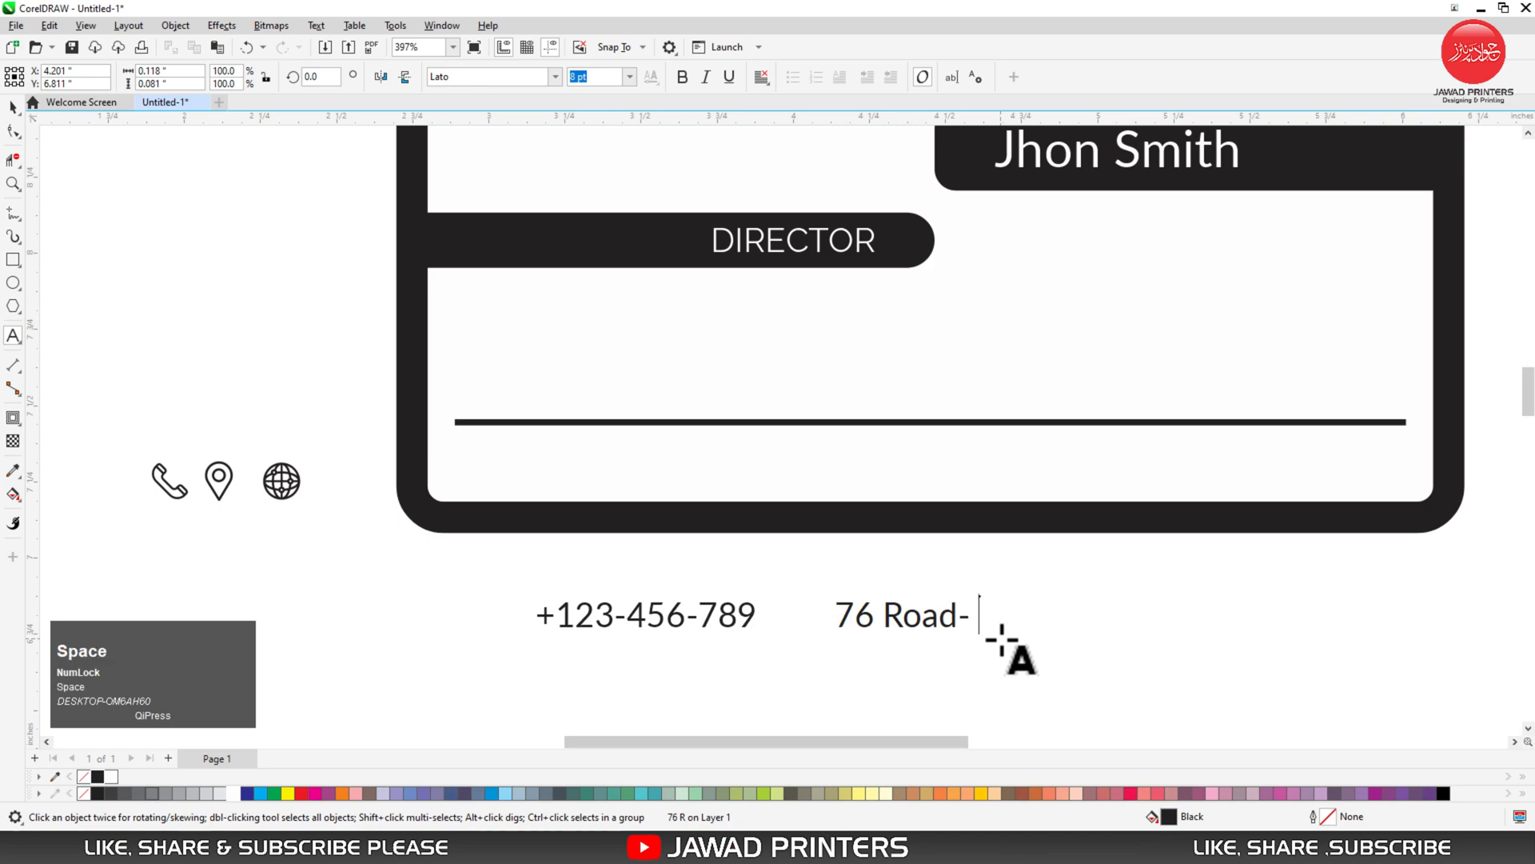
text(South Country)
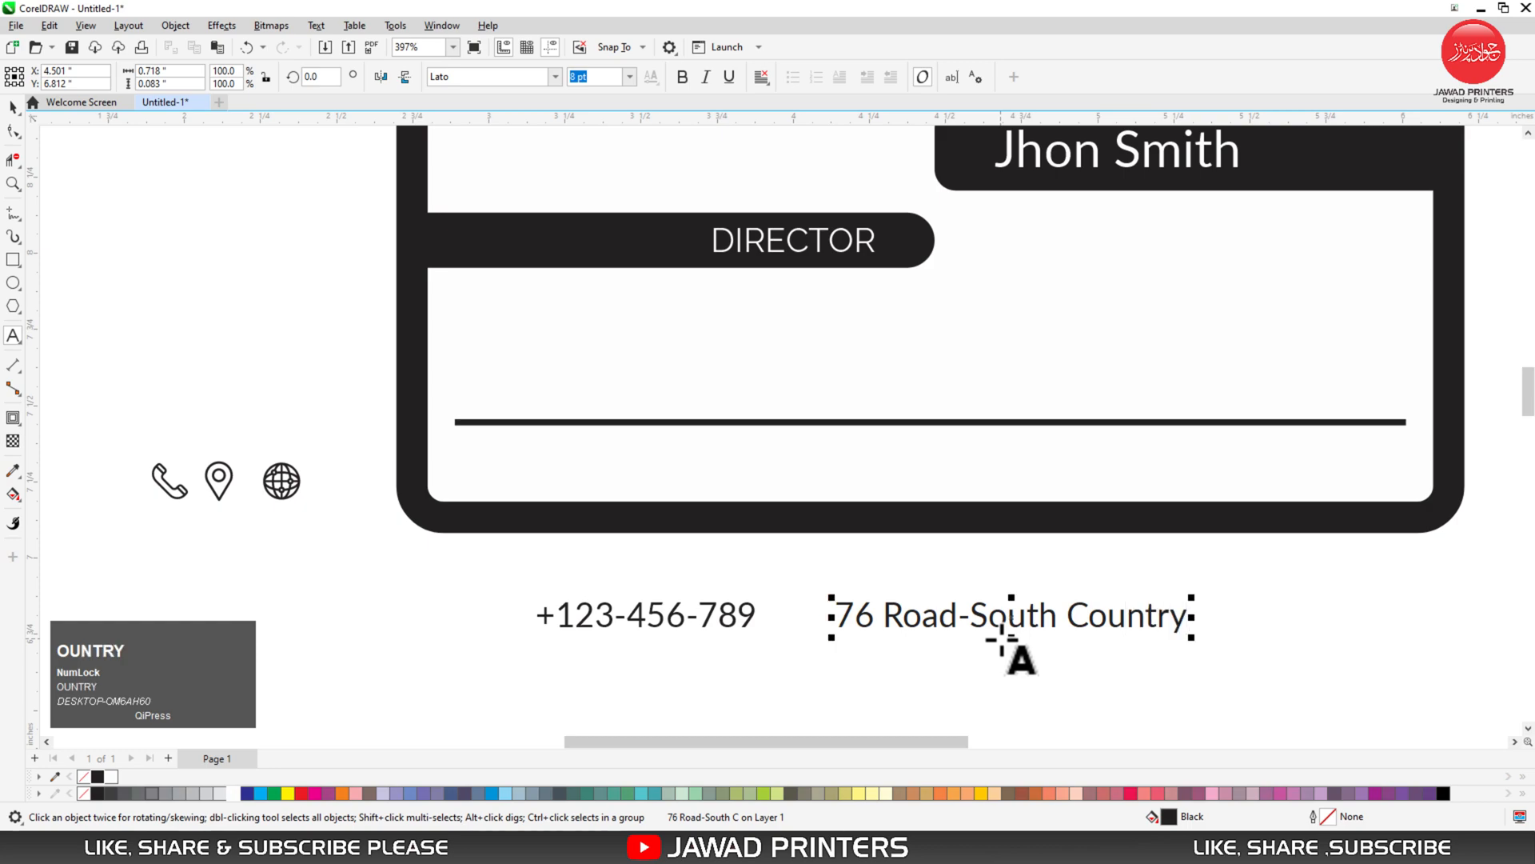
key(ctrl+space)
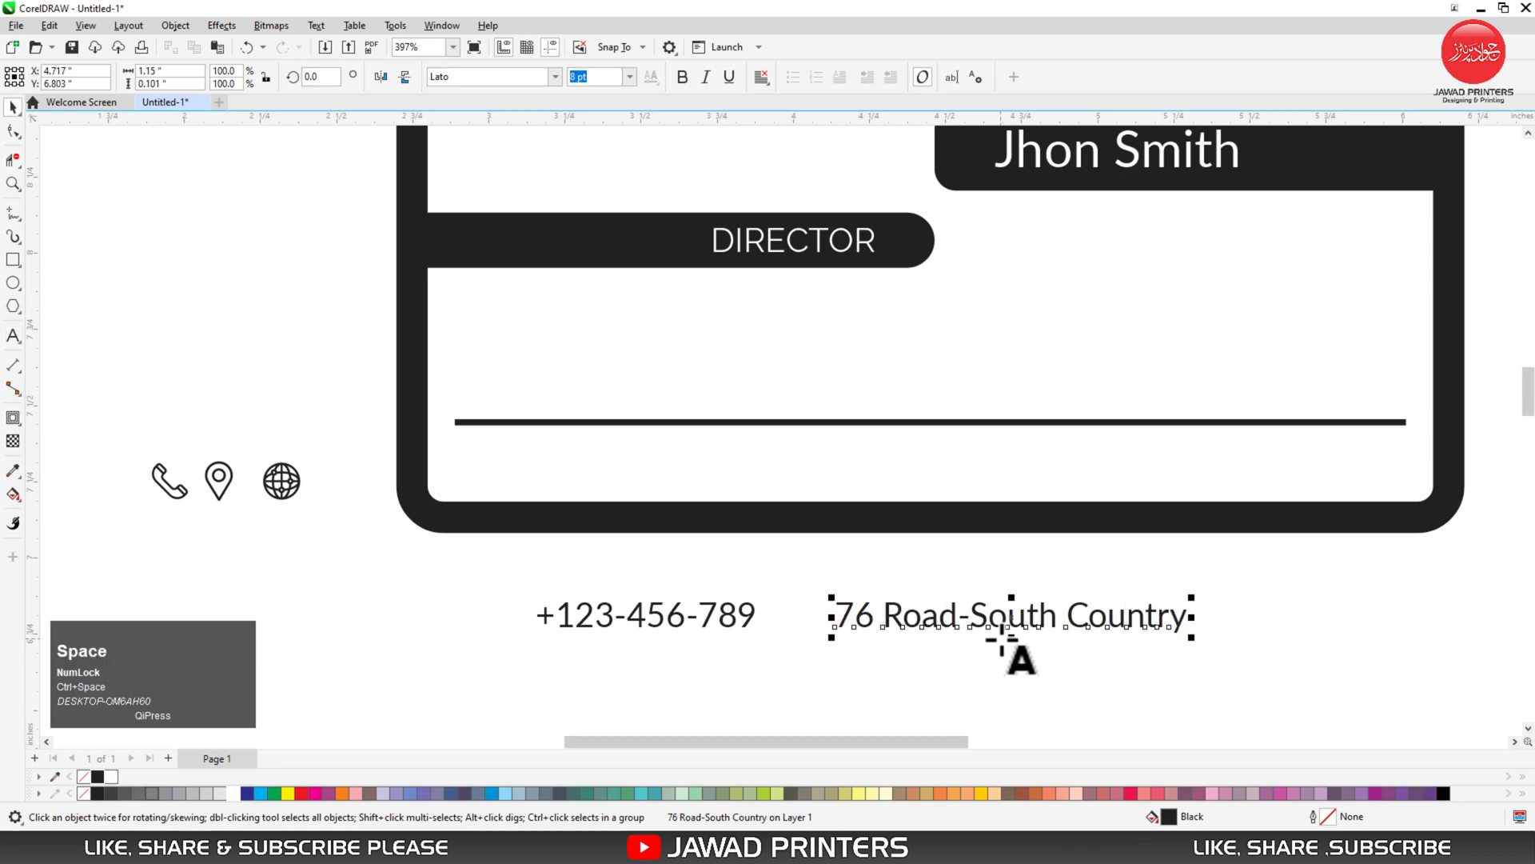
drag(845, 618, 1269, 620)
right_click(1269, 619)
key(space)
key(ctrl+a)
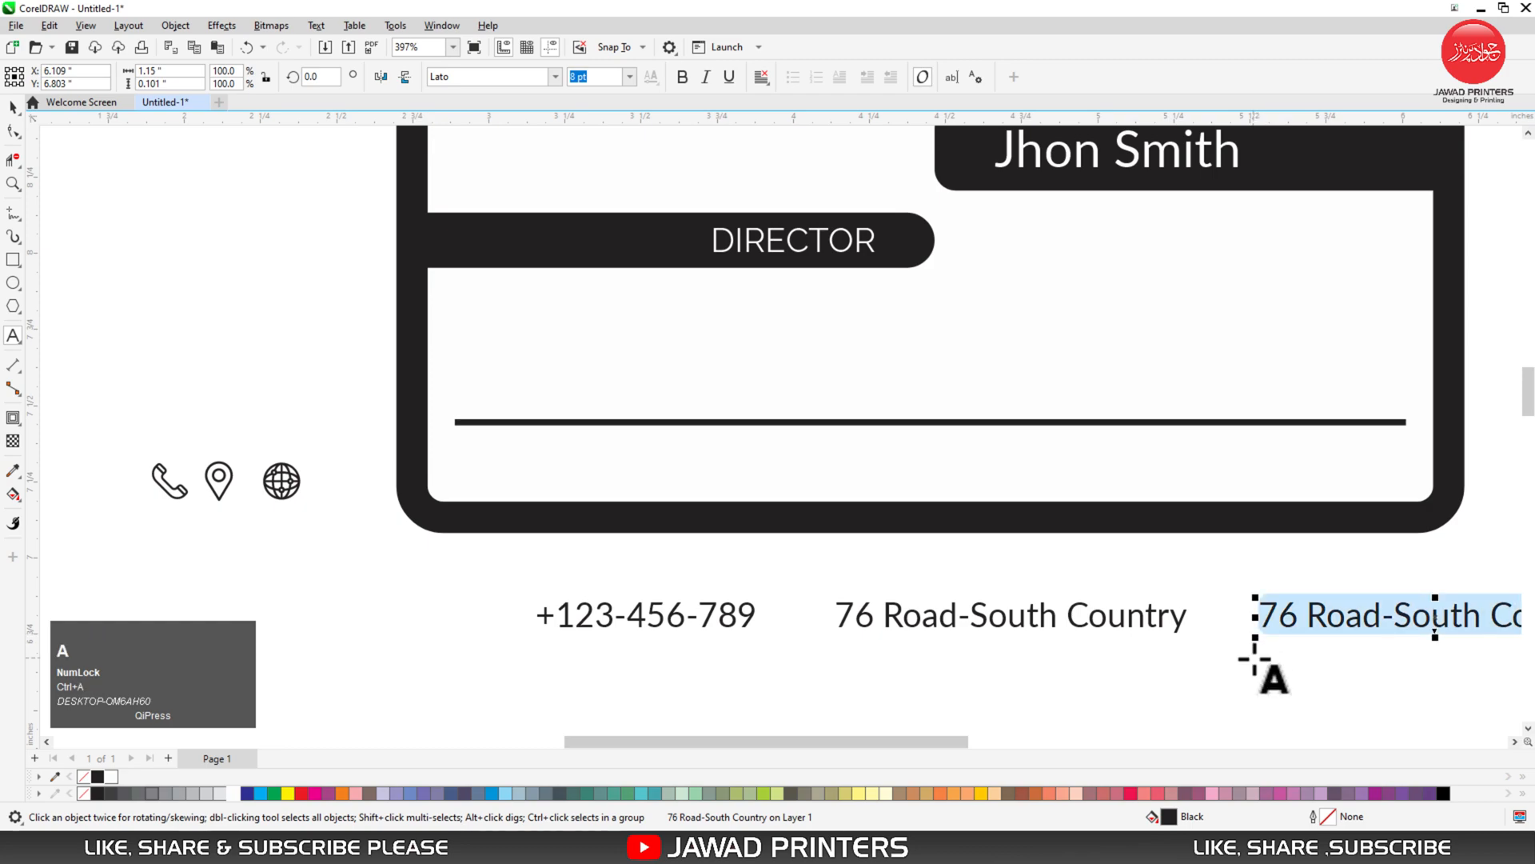
text(ww)
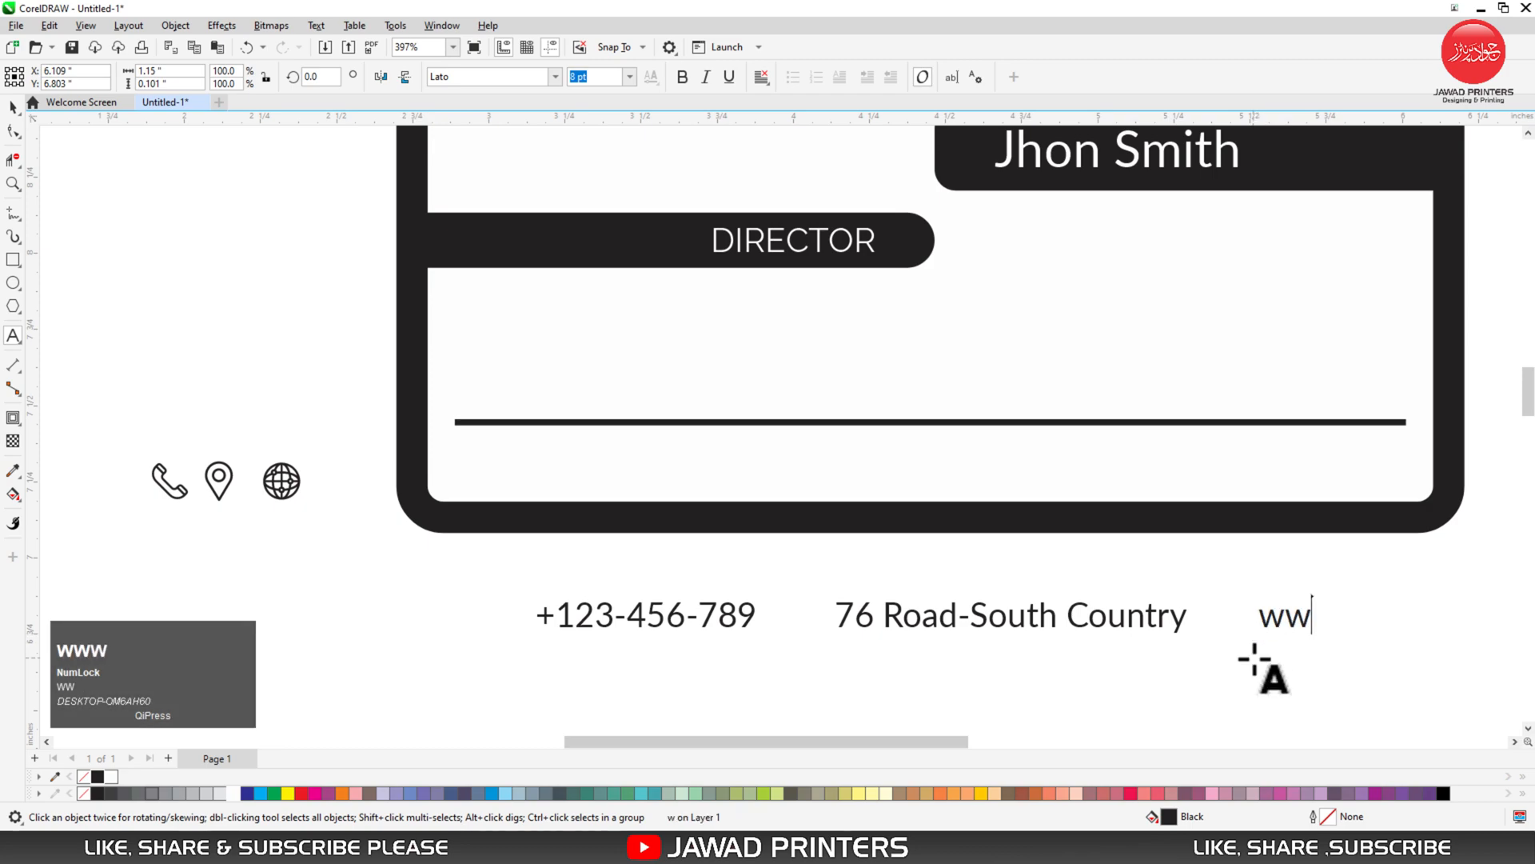
text(w.webs)
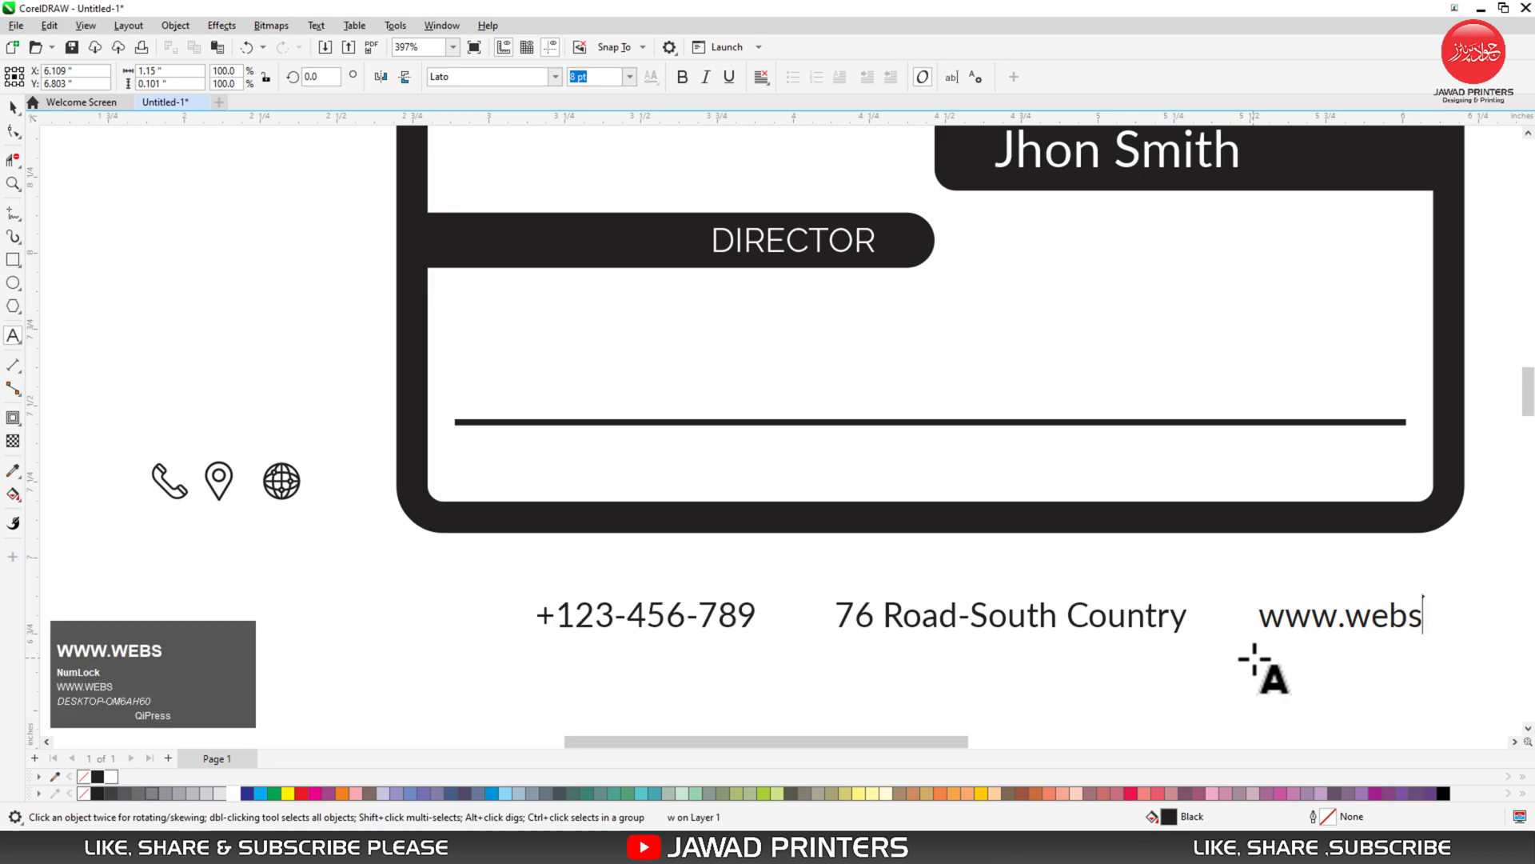
text(ite.com)
key(ctrl+space)
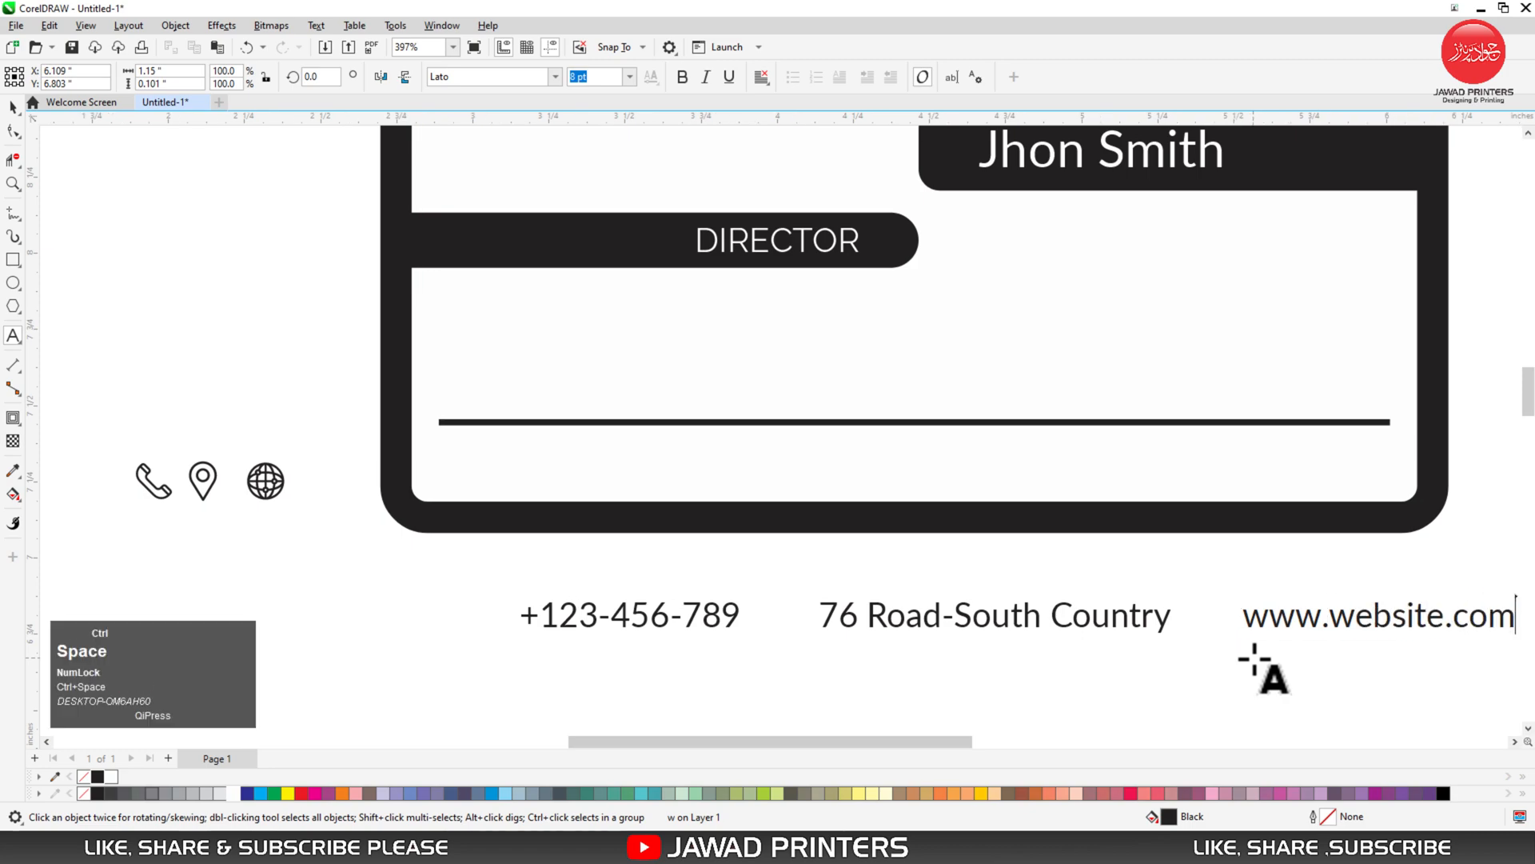
click(764, 702)
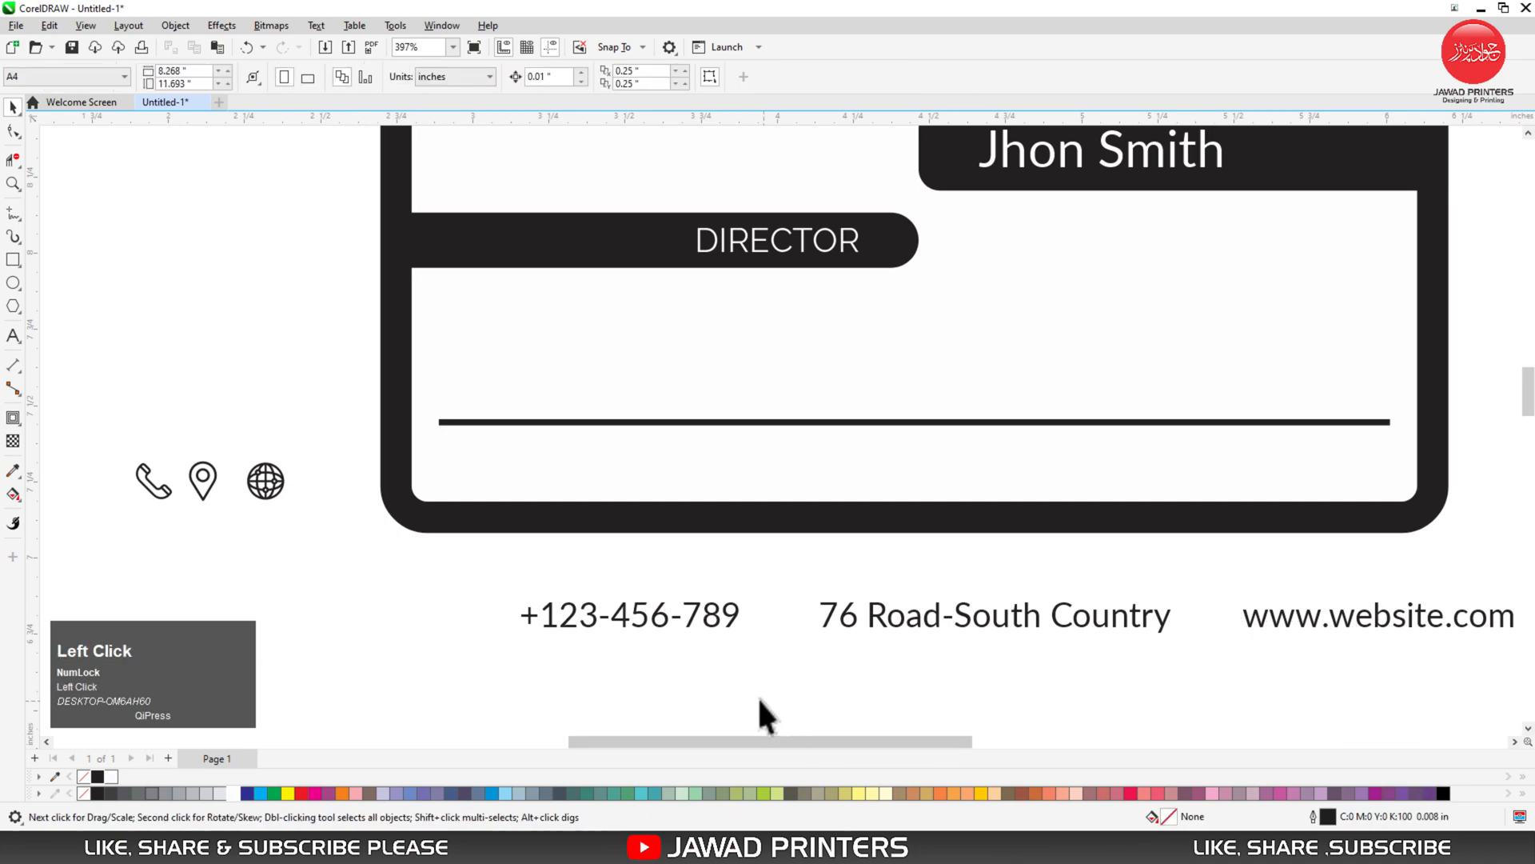
drag(148, 491, 459, 479)
- Move the phone, pin and globe icons onto the card and bring them in front of it
key(ctrl+z)
drag(113, 411, 577, 473)
click(487, 549)
drag(355, 588, 577, 463)
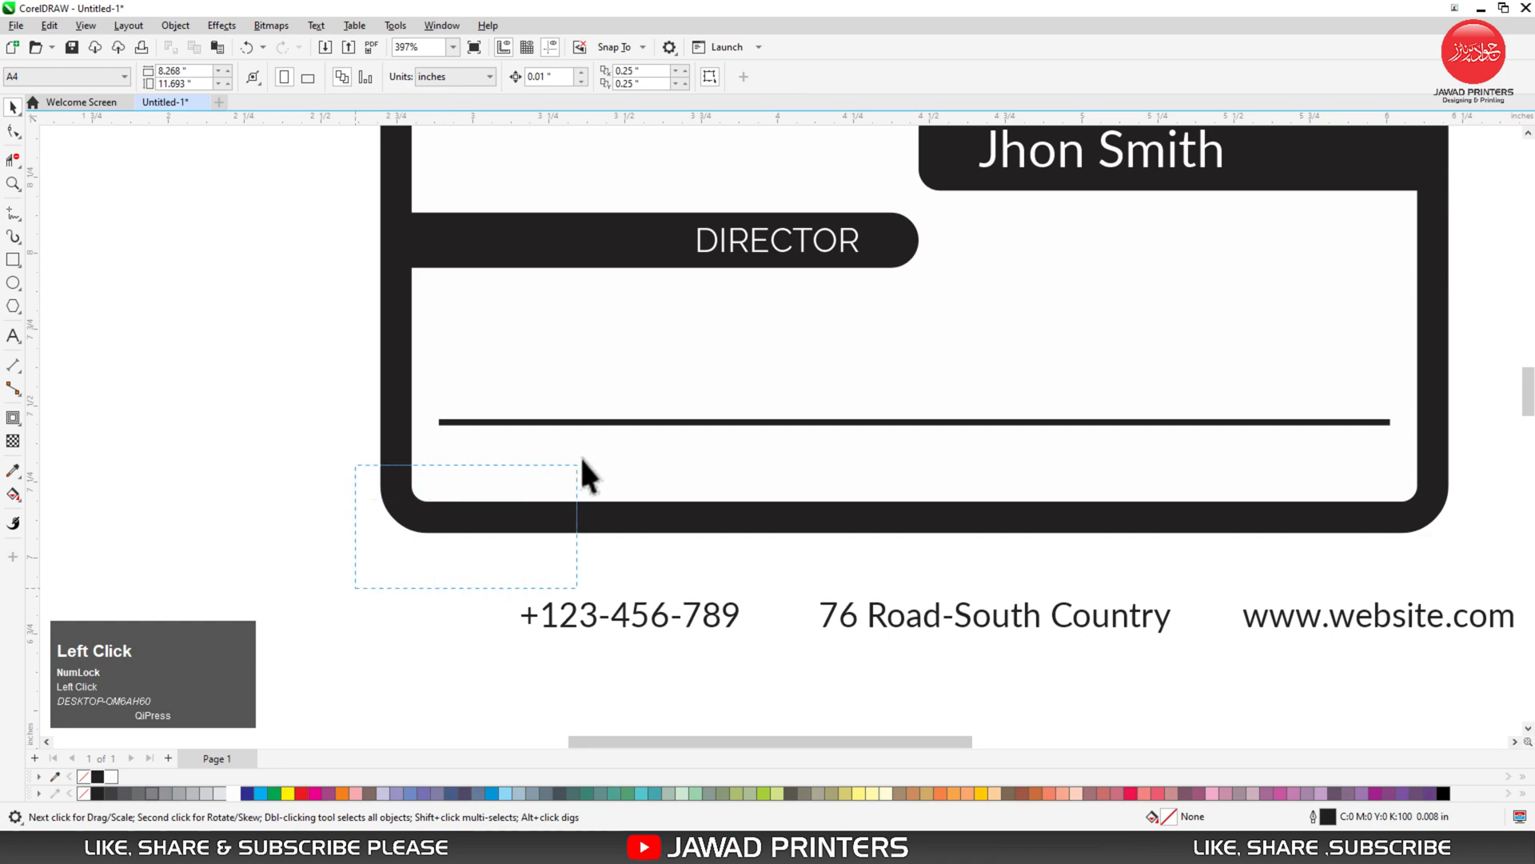
drag(672, 409, 676, 410)
key(shift+Page_Up)
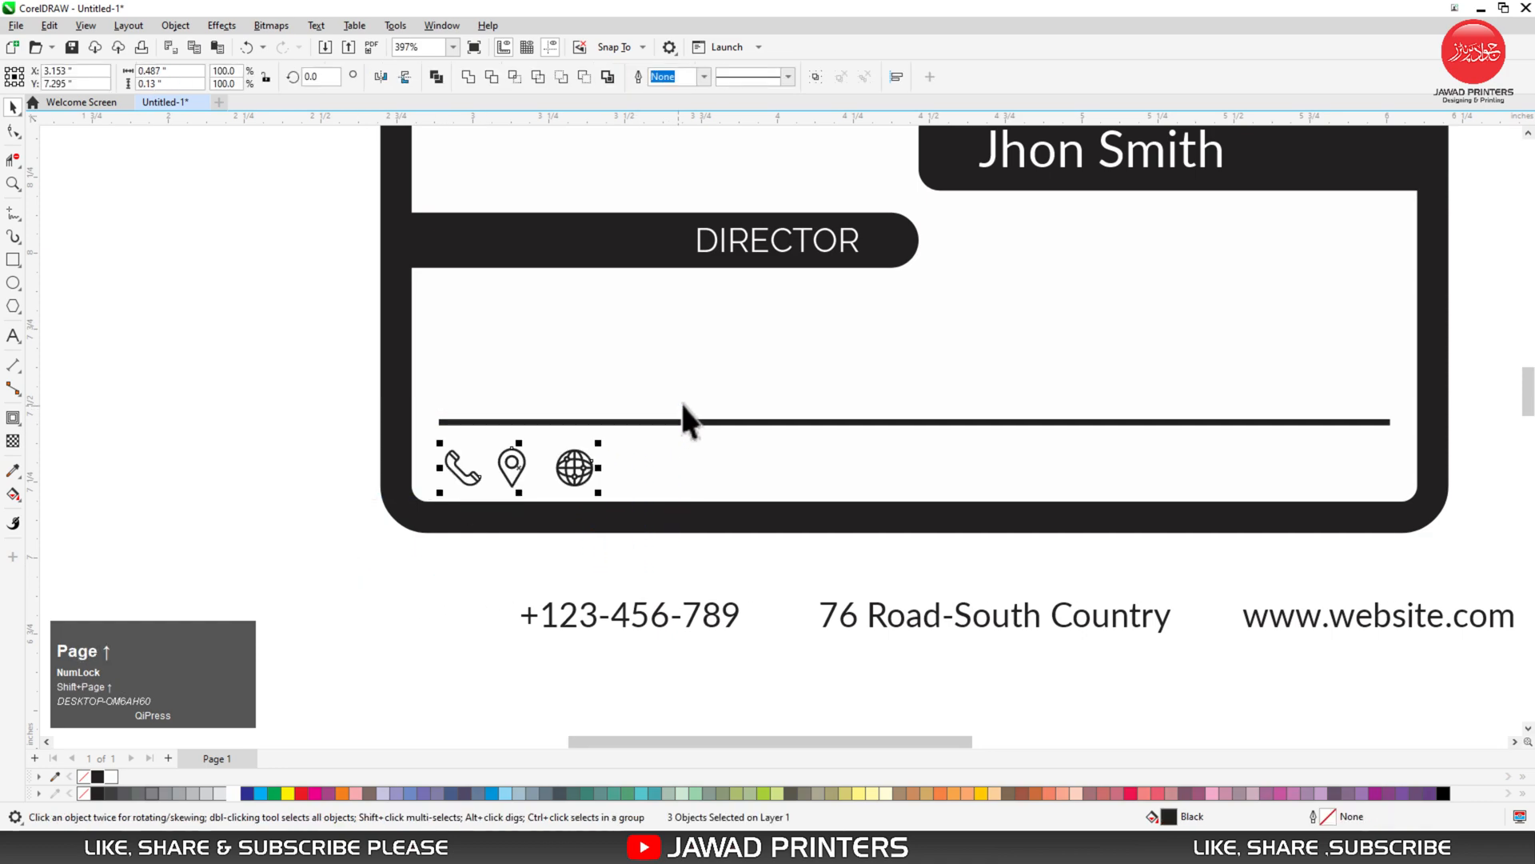
- Spread the pin and globe icons out to the right along the card's bottom strip
drag(473, 573, 652, 394)
drag(574, 468, 885, 468)
drag(856, 565, 1142, 464)
drag(462, 562, 1487, 681)
drag(597, 77, 560, 83)
- Try a 6 pt size on the contact texts, then undo it
text(6)
key(Return)
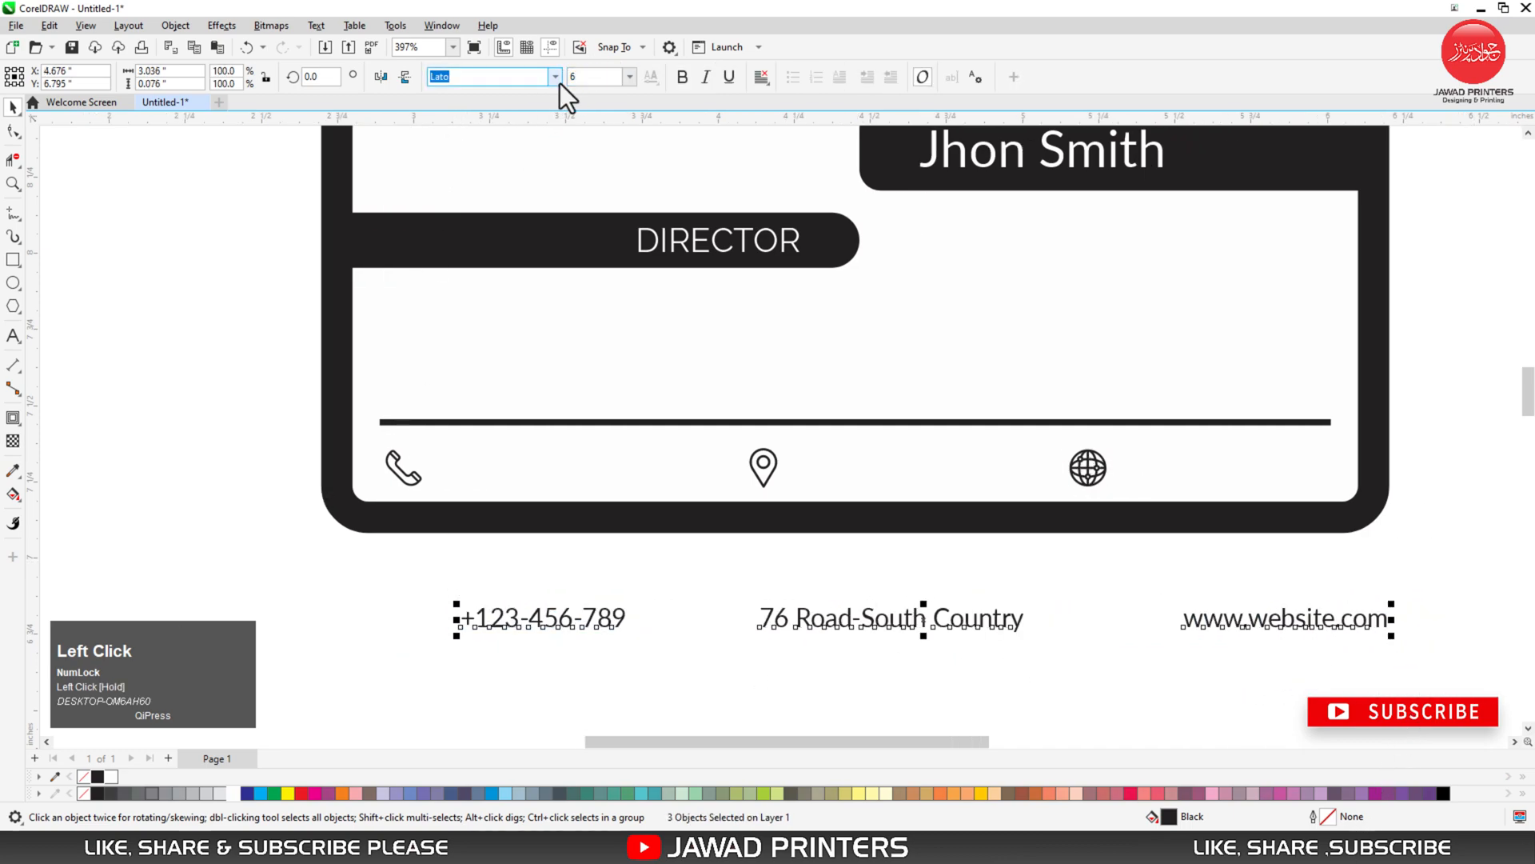
click(493, 661)
key(ctrl+z)
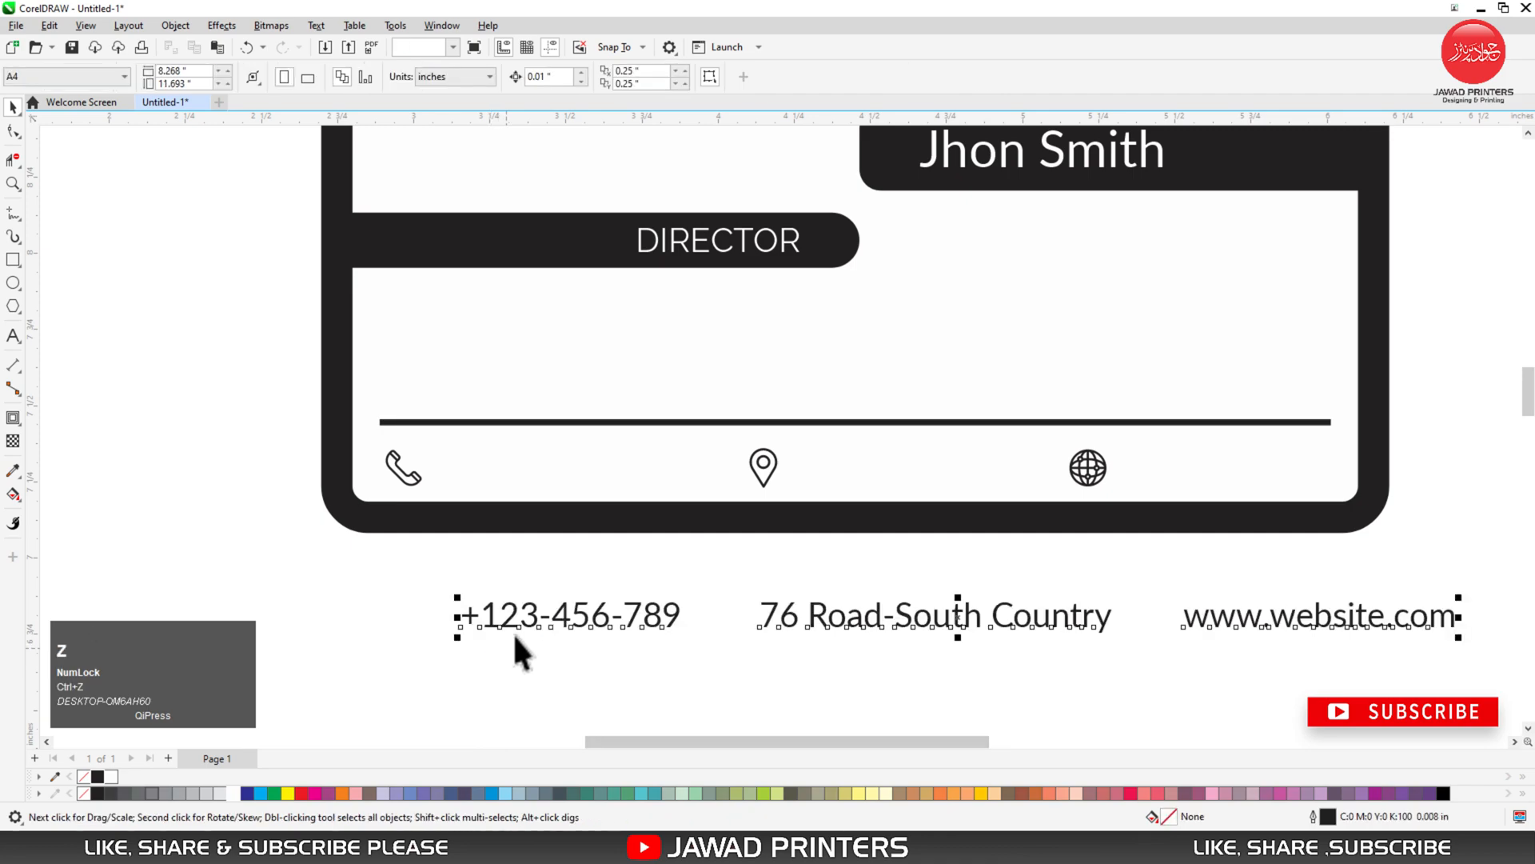
- Move the phone number, pin icon, address and website texts up into the contact row beside their icons
drag(563, 625, 545, 470)
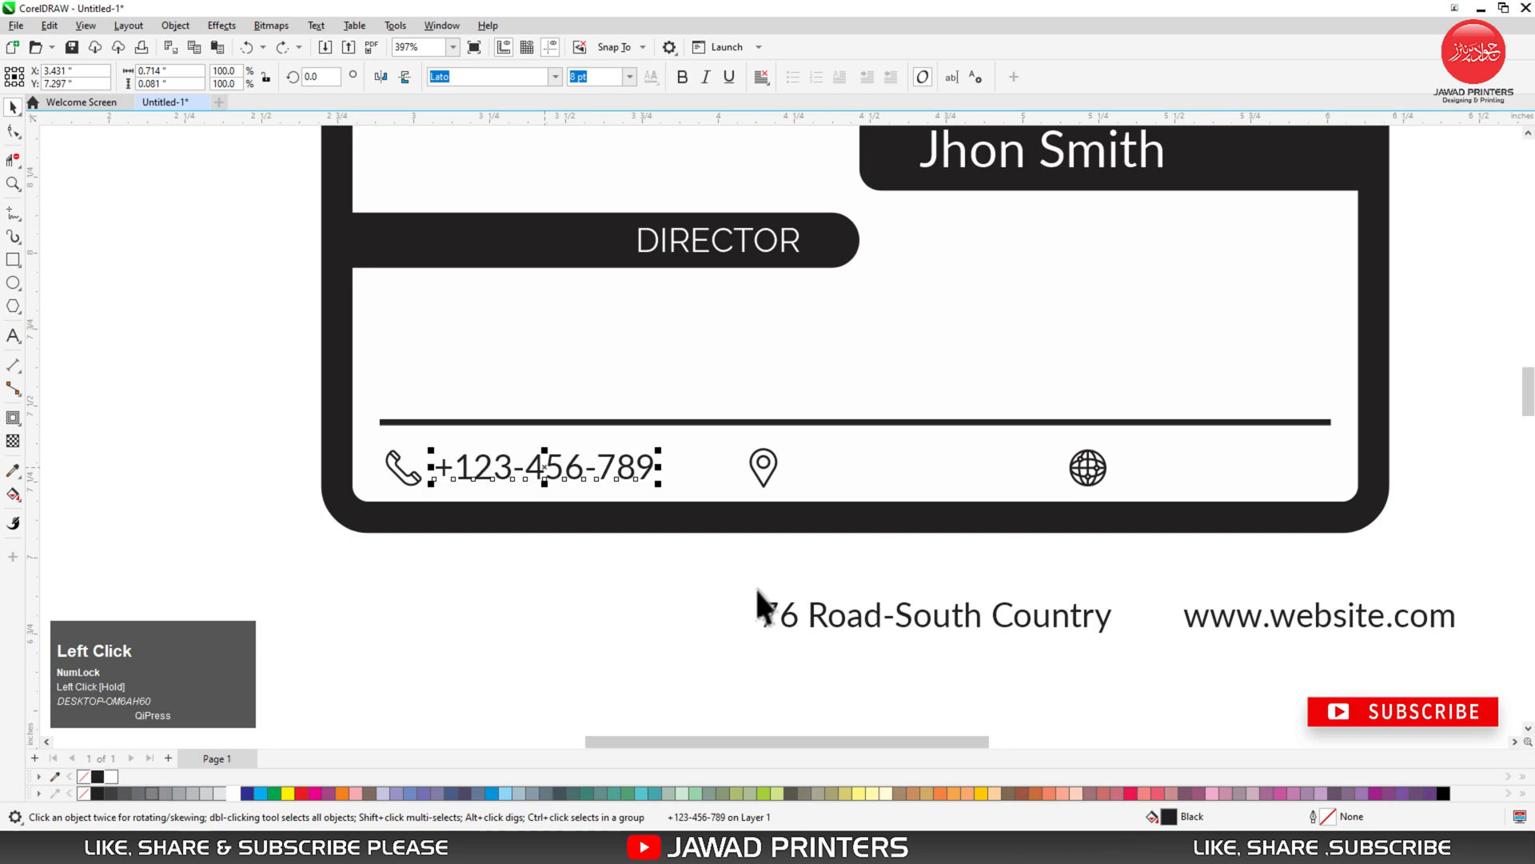
drag(762, 478, 722, 479)
drag(905, 615, 894, 480)
drag(1316, 612, 1245, 467)
- Zoom into the contact row and set the phone number, address and website texts to 7 pt
key(z)
drag(319, 371, 1437, 553)
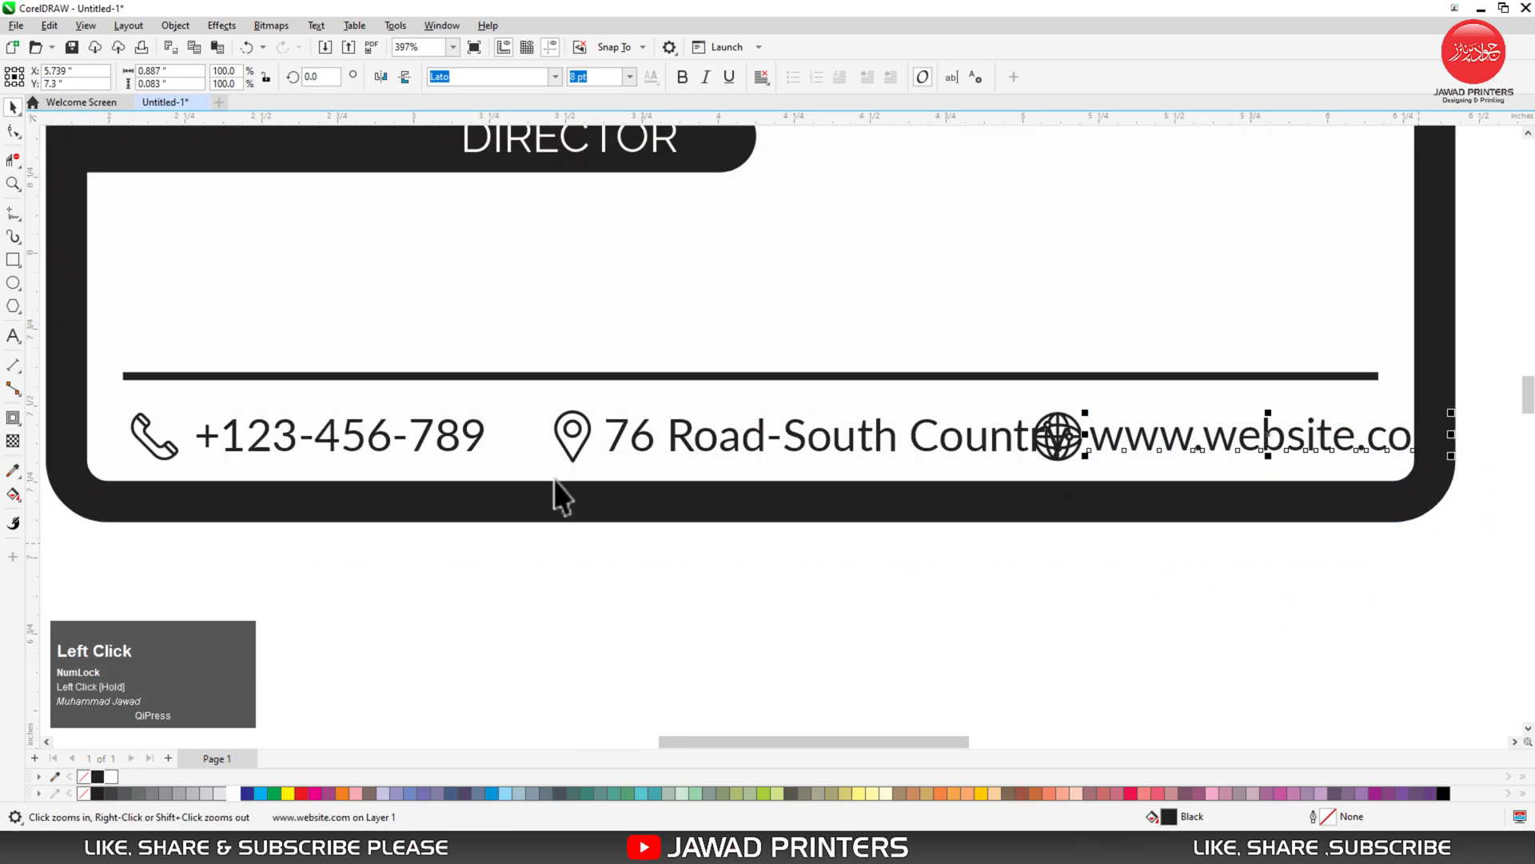
click(281, 532)
click(286, 431)
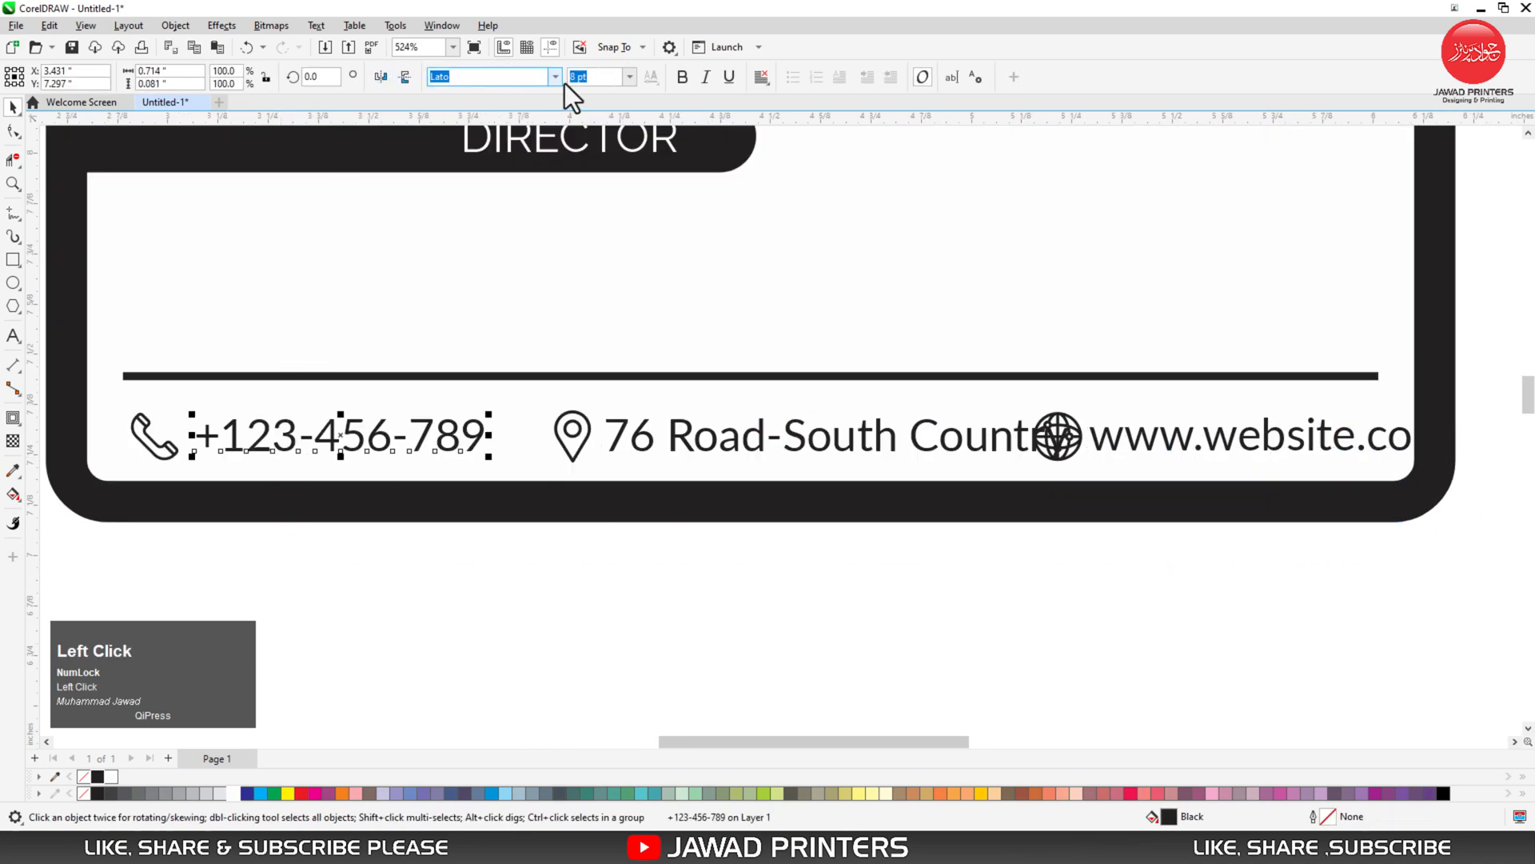
key(Return)
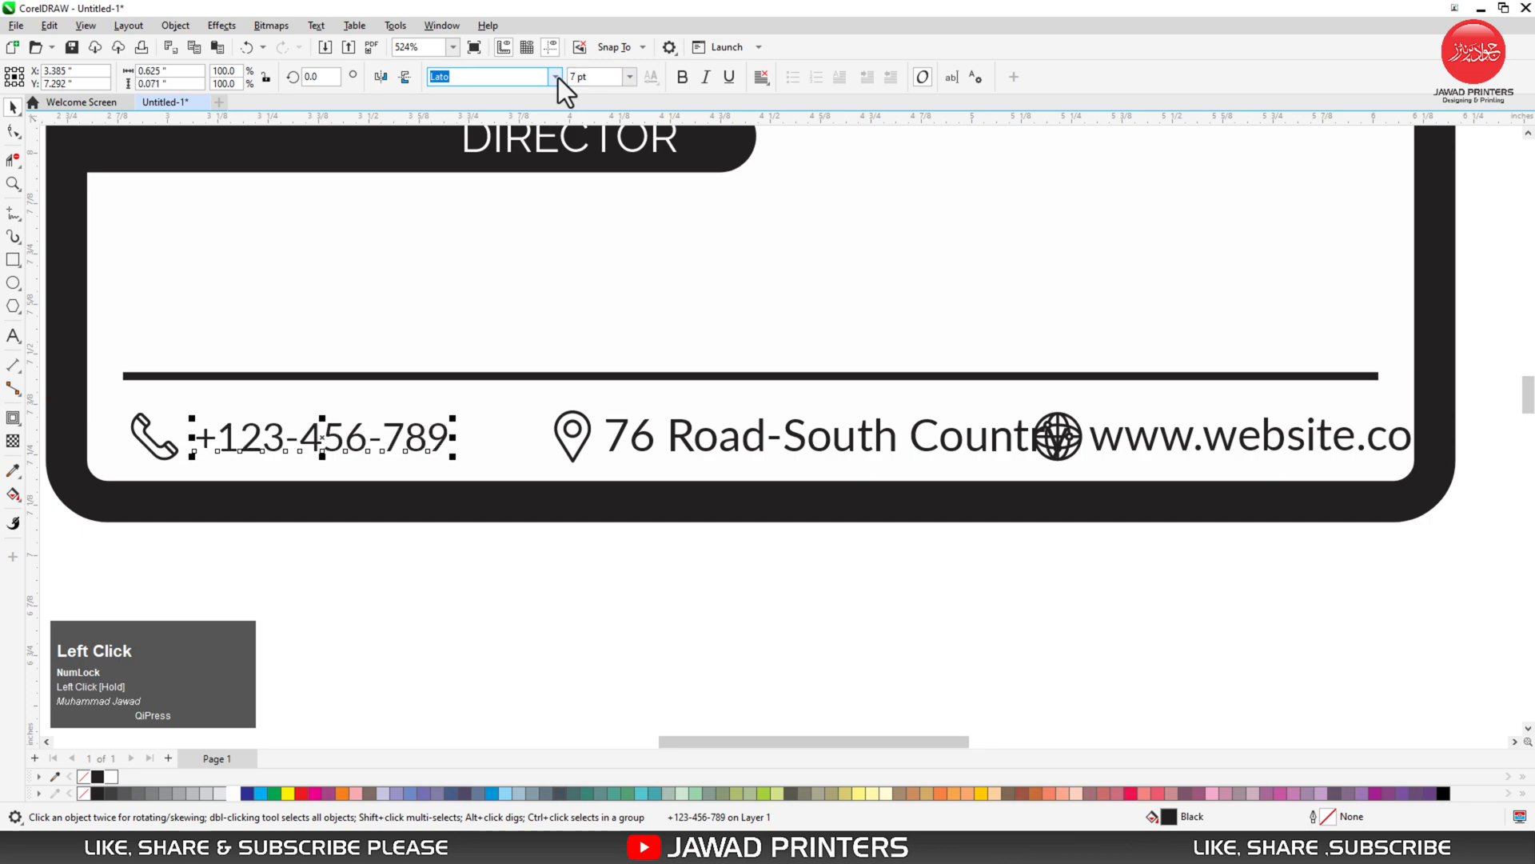
click(760, 442)
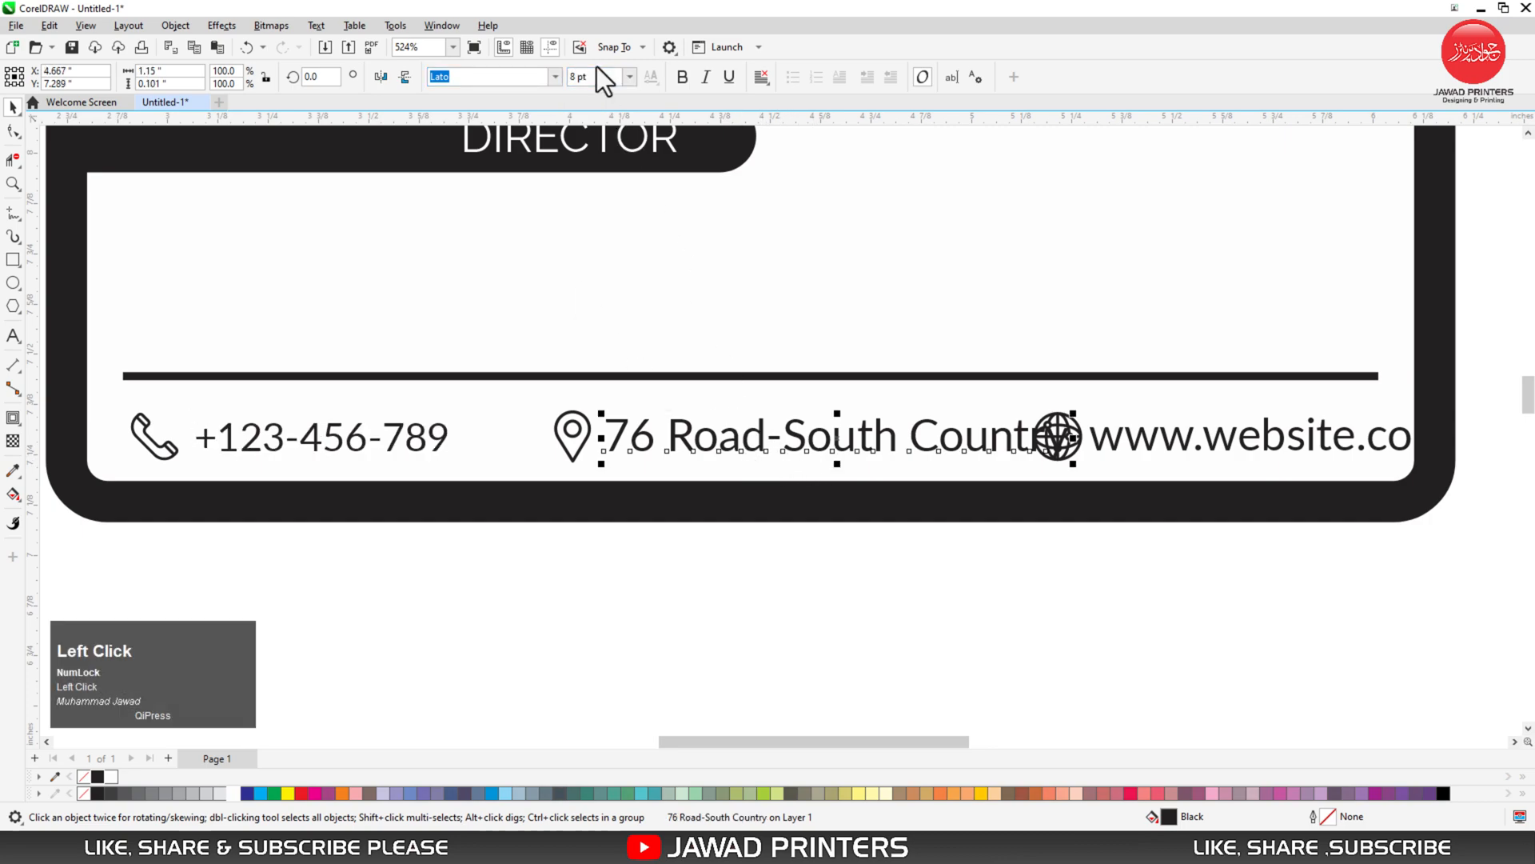
key(Return)
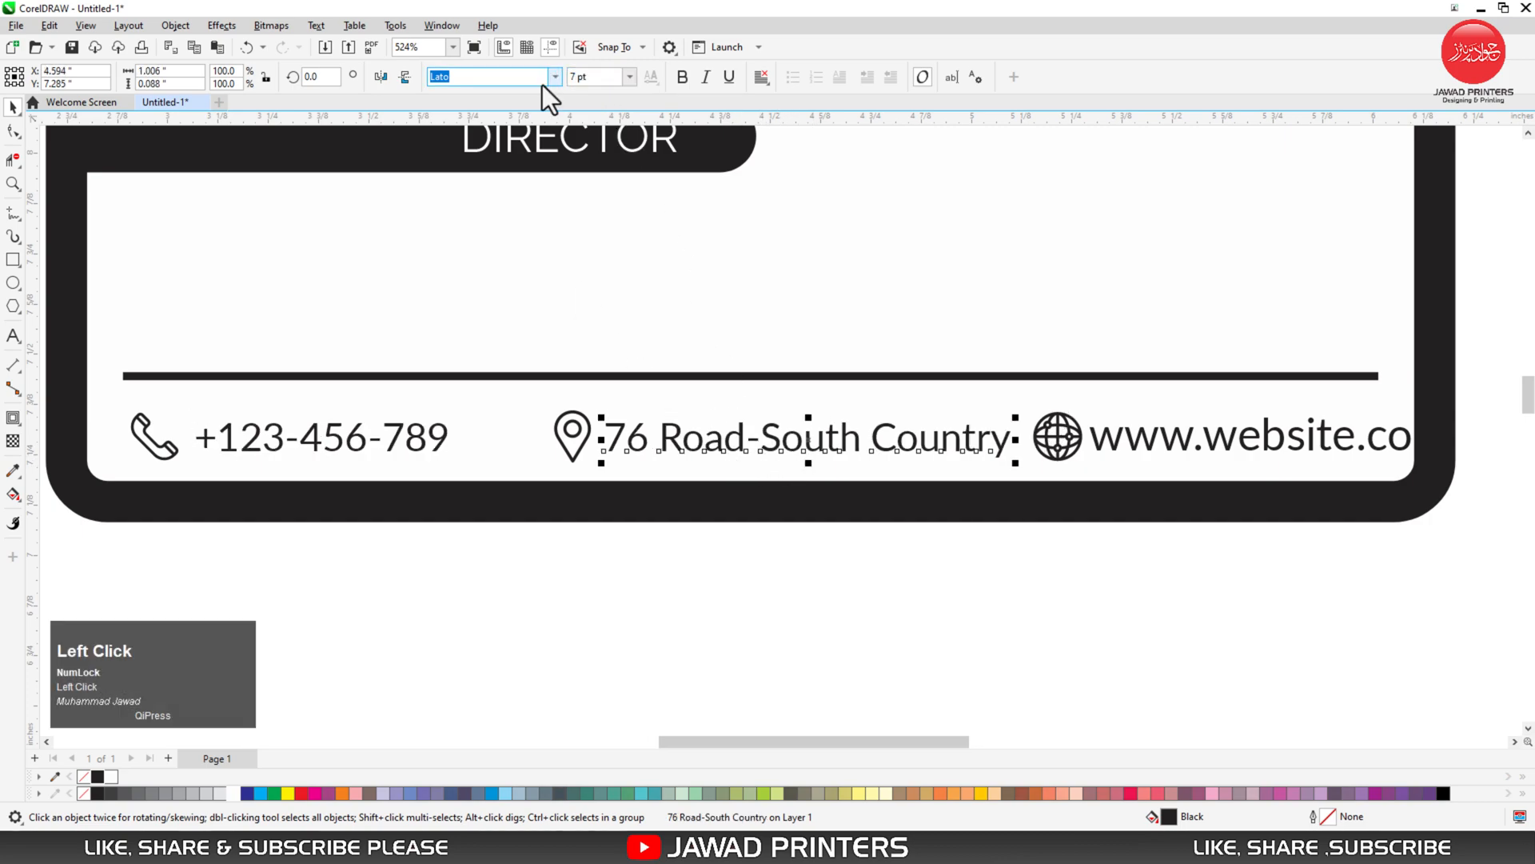
click(1161, 448)
click(564, 78)
key(Return)
drag(114, 550, 197, 373)
- Right-align the website text with the divider line's right end
shift+click(196, 376)
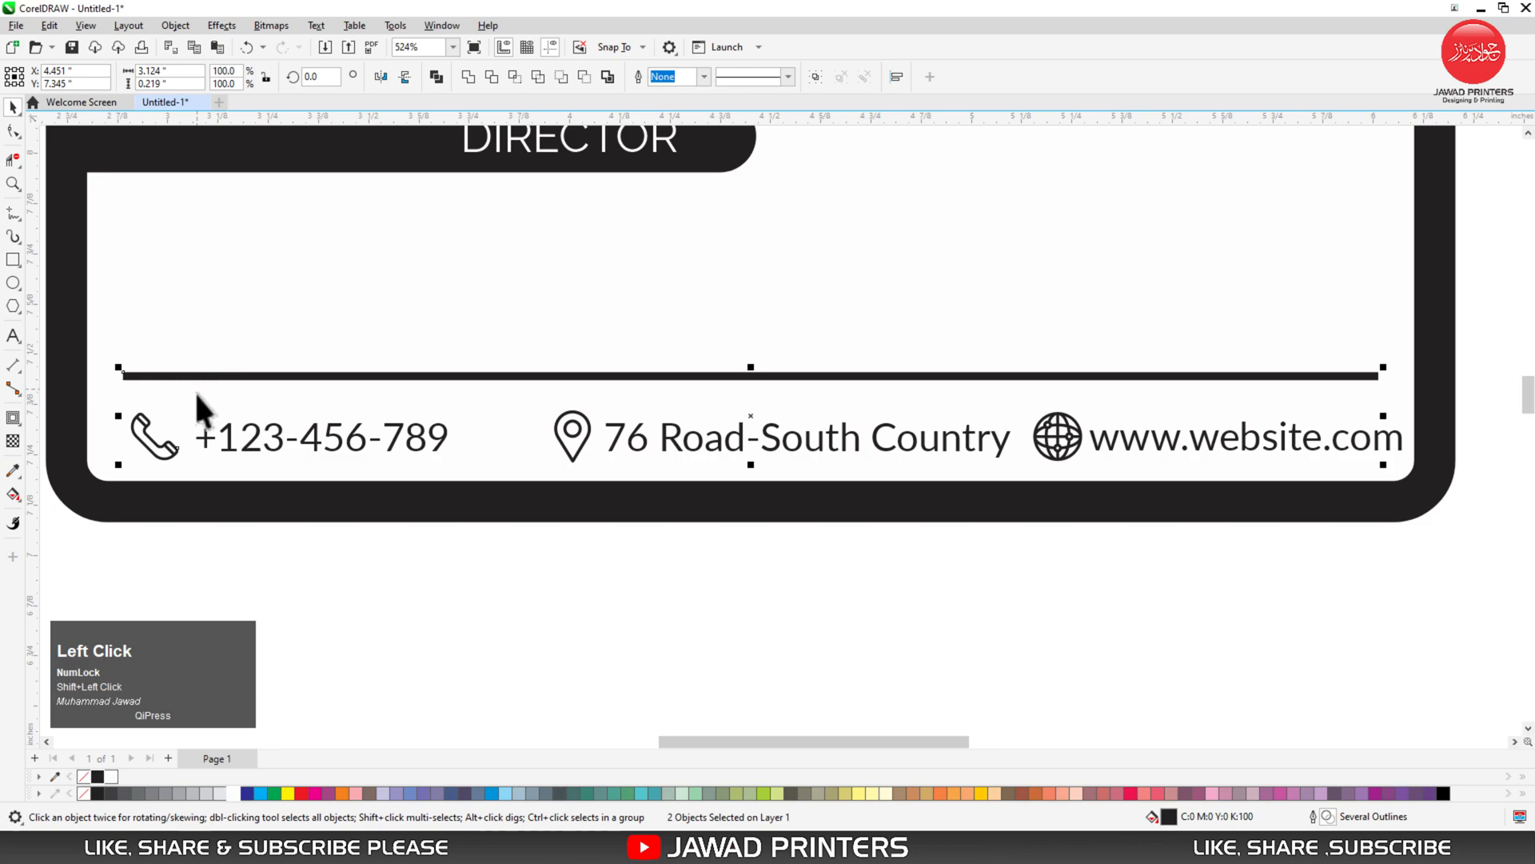
shift+click(1131, 443)
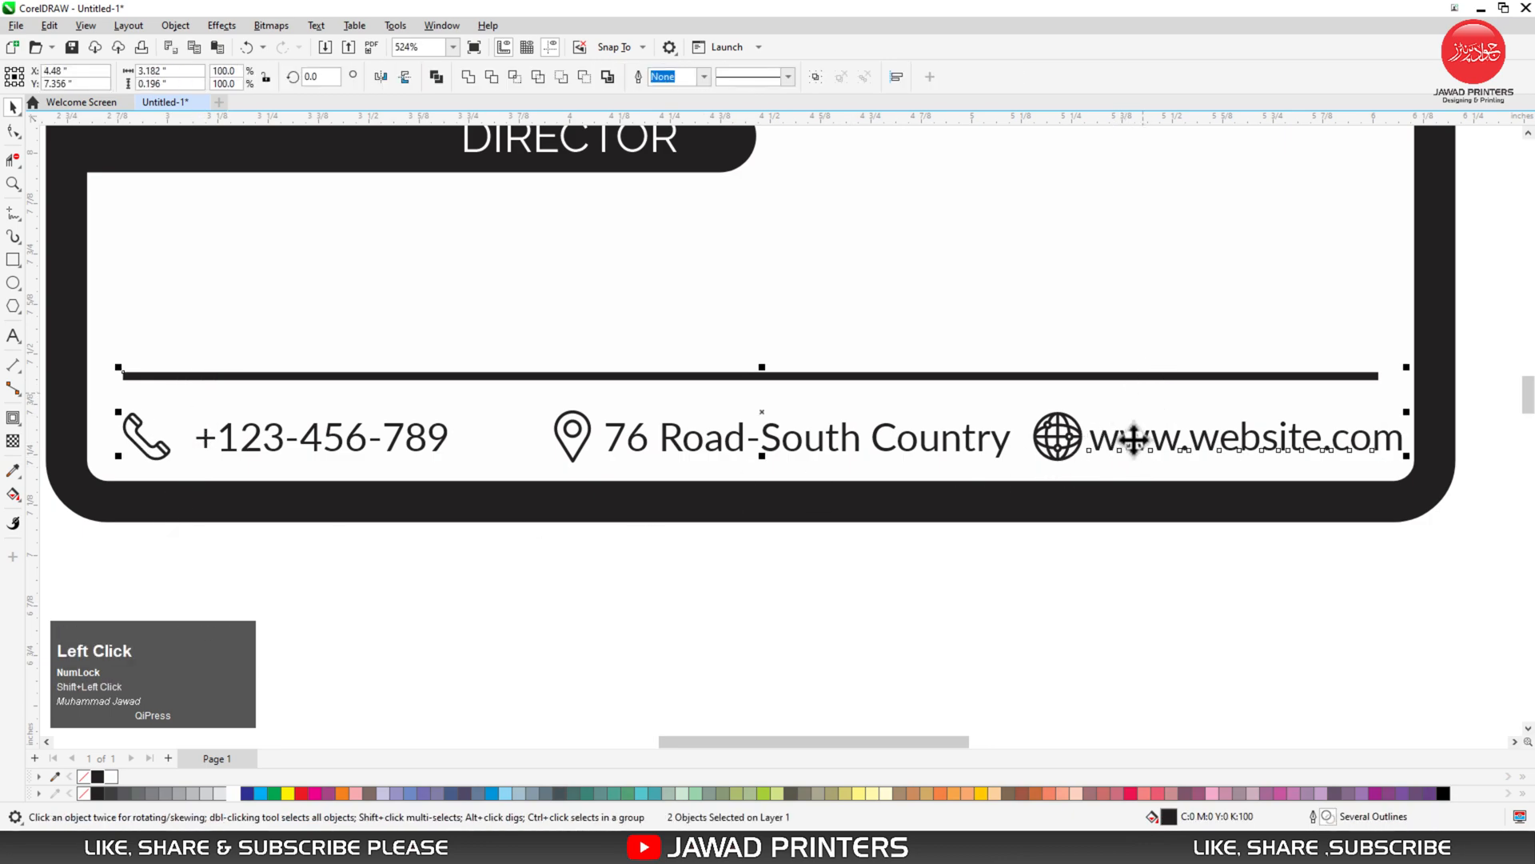
key(r)
click(455, 483)
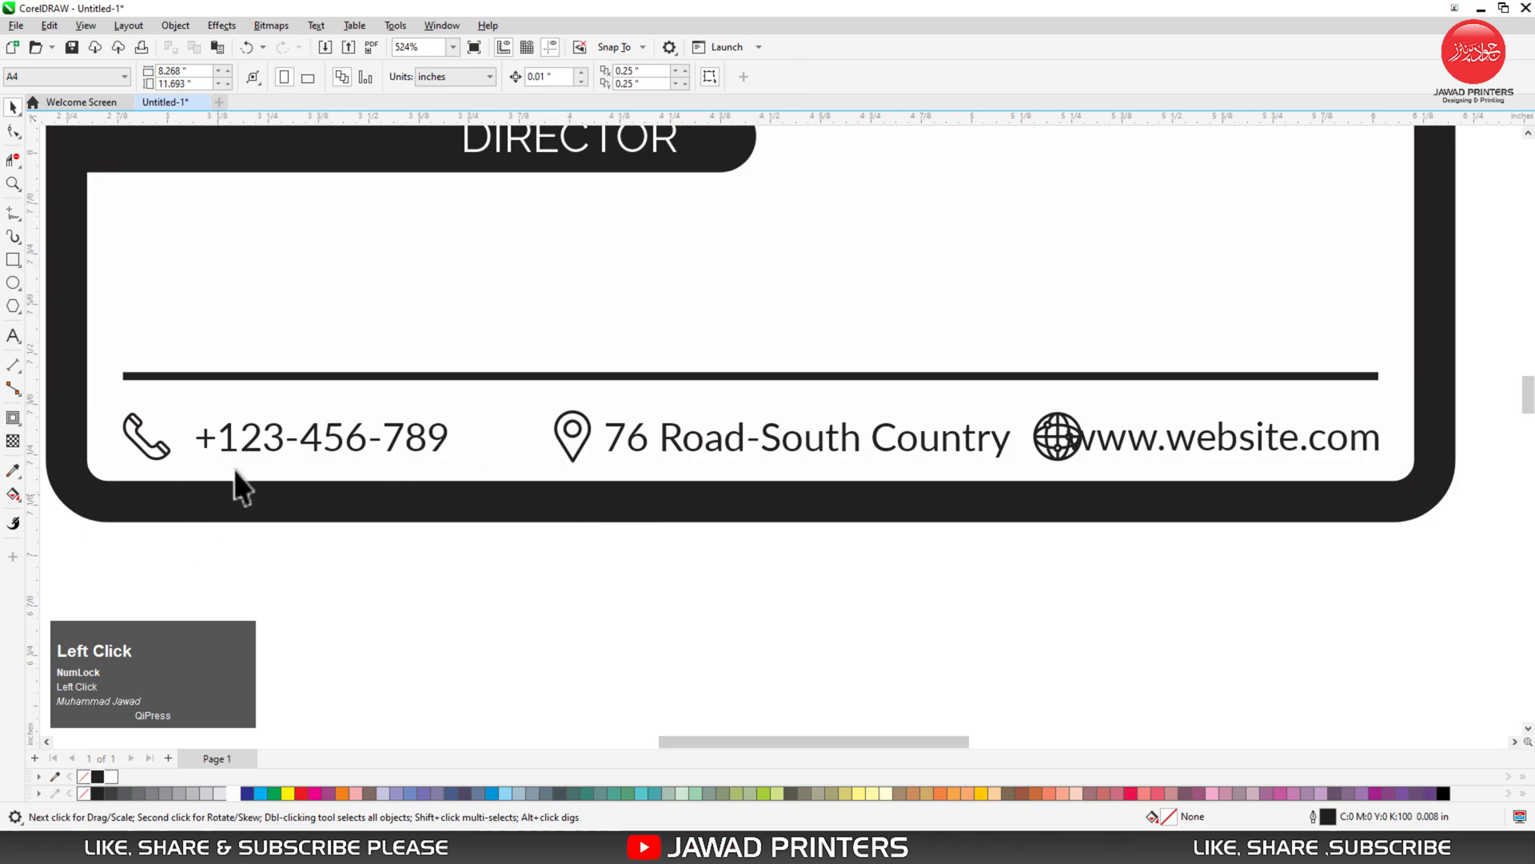
- Center and top-align the phone number, address and website texts vertically
click(248, 444)
shift+click(701, 444)
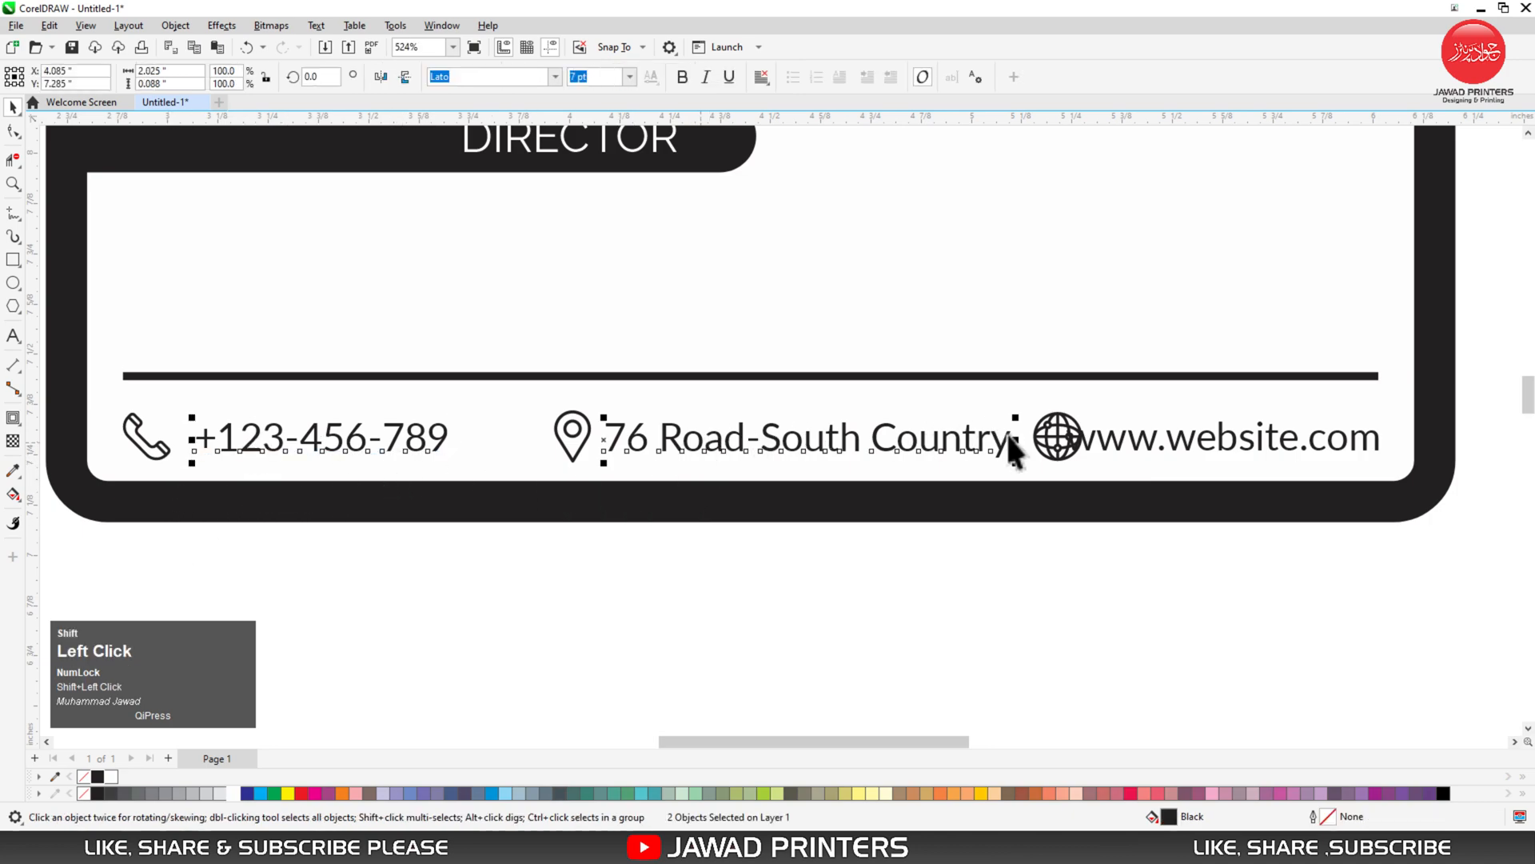
shift+click(1097, 438)
key(e)
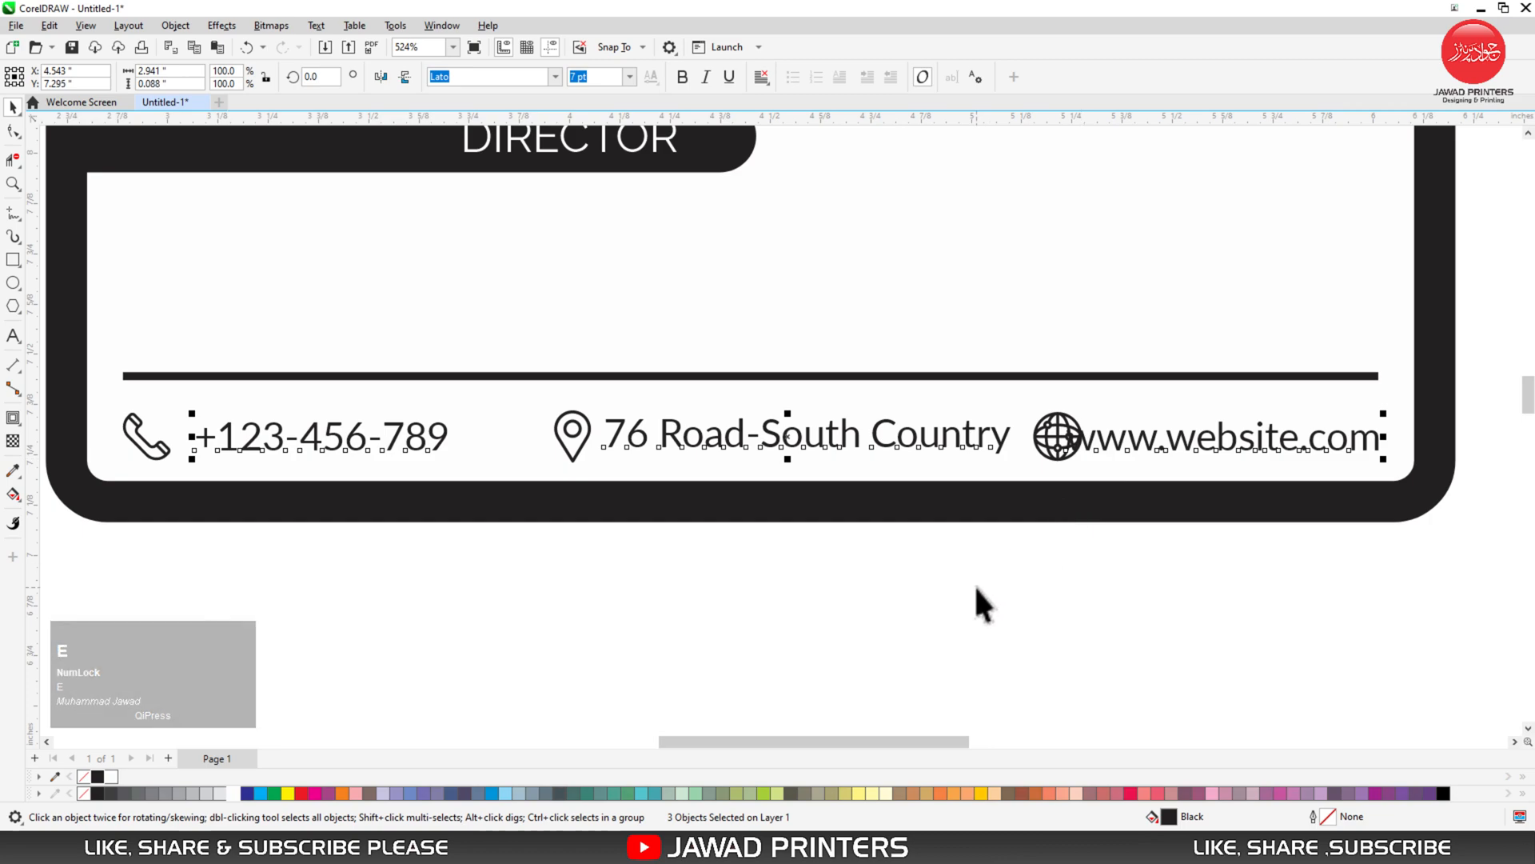
key(t)
click(670, 563)
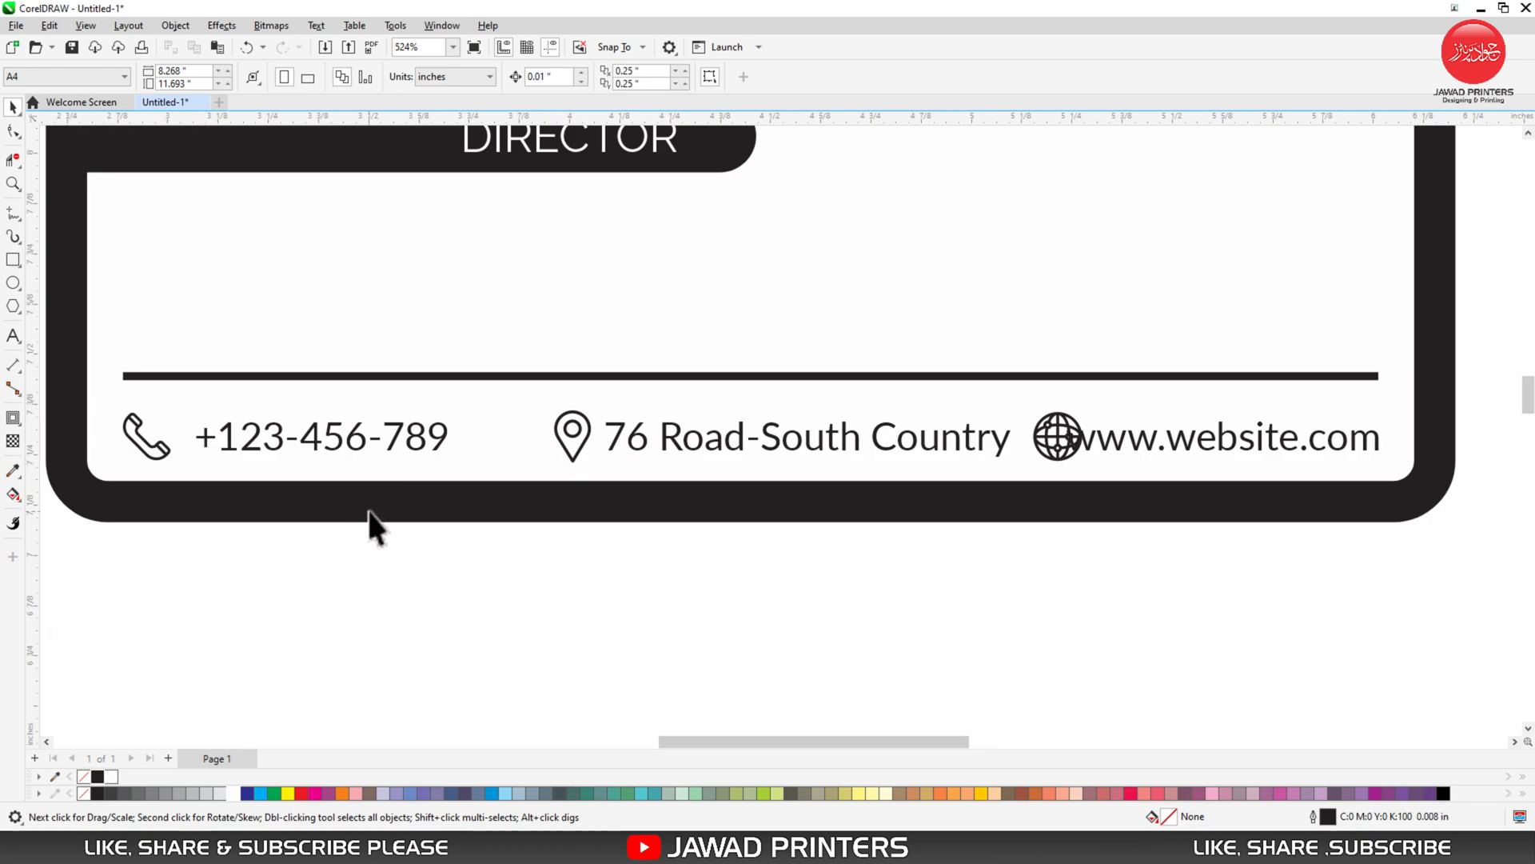
- Shift the location pin icon slightly to the left
mouse_move(260, 443)
mouse_down()
mouse_move(245, 428)
mouse_move(274, 446)
mouse_up()
key(ctrl+z)
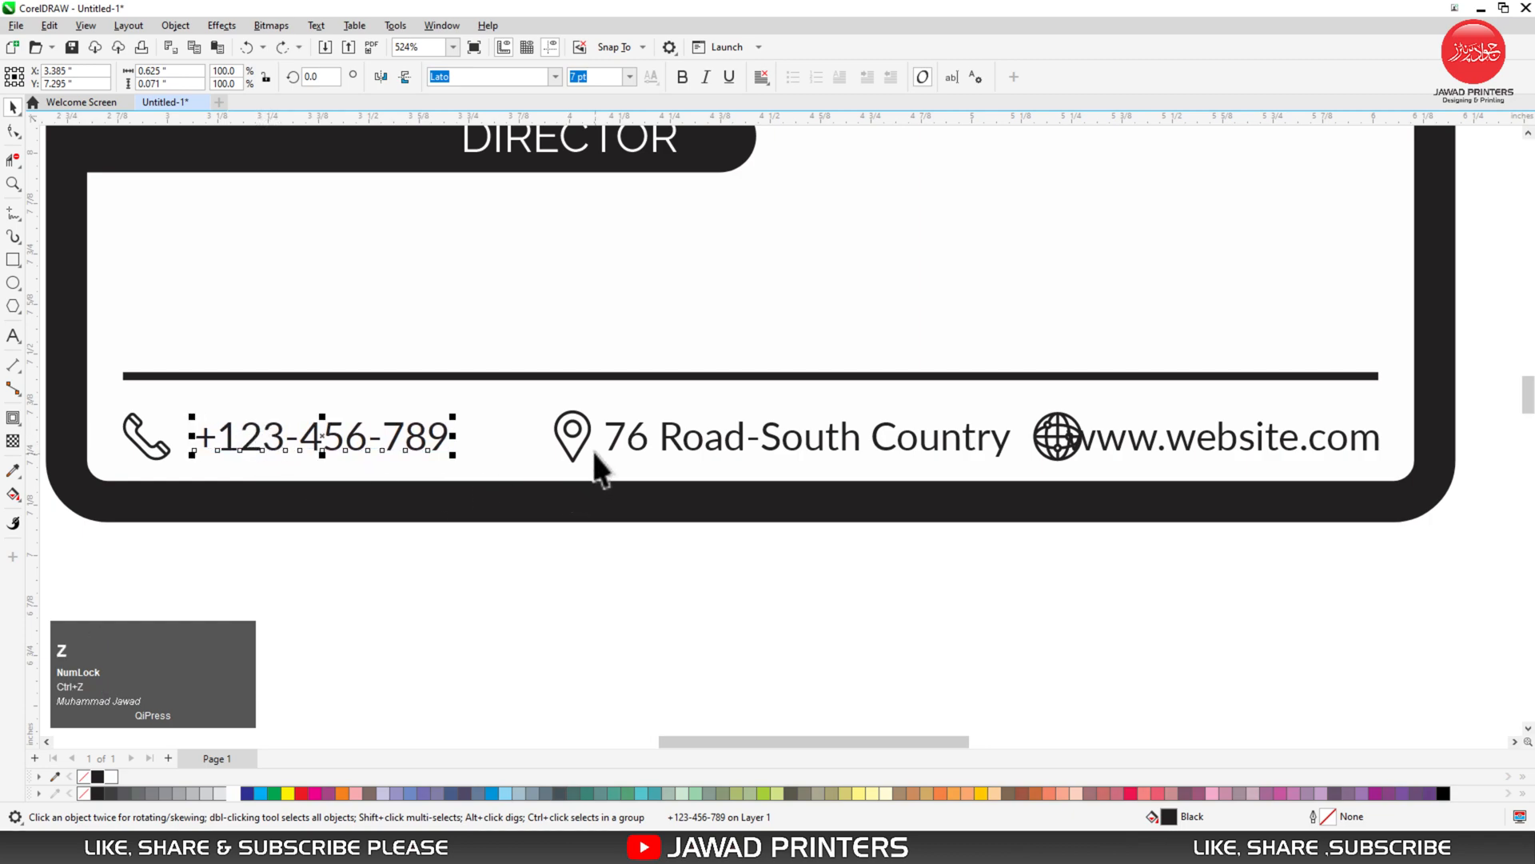
mouse_move(588, 448)
mouse_down()
mouse_move(570, 456)
mouse_move(550, 439)
mouse_move(607, 435)
mouse_move(592, 448)
mouse_up()
- Nudge the globe icon, phone number and address text slightly left
drag(1052, 443, 1020, 441)
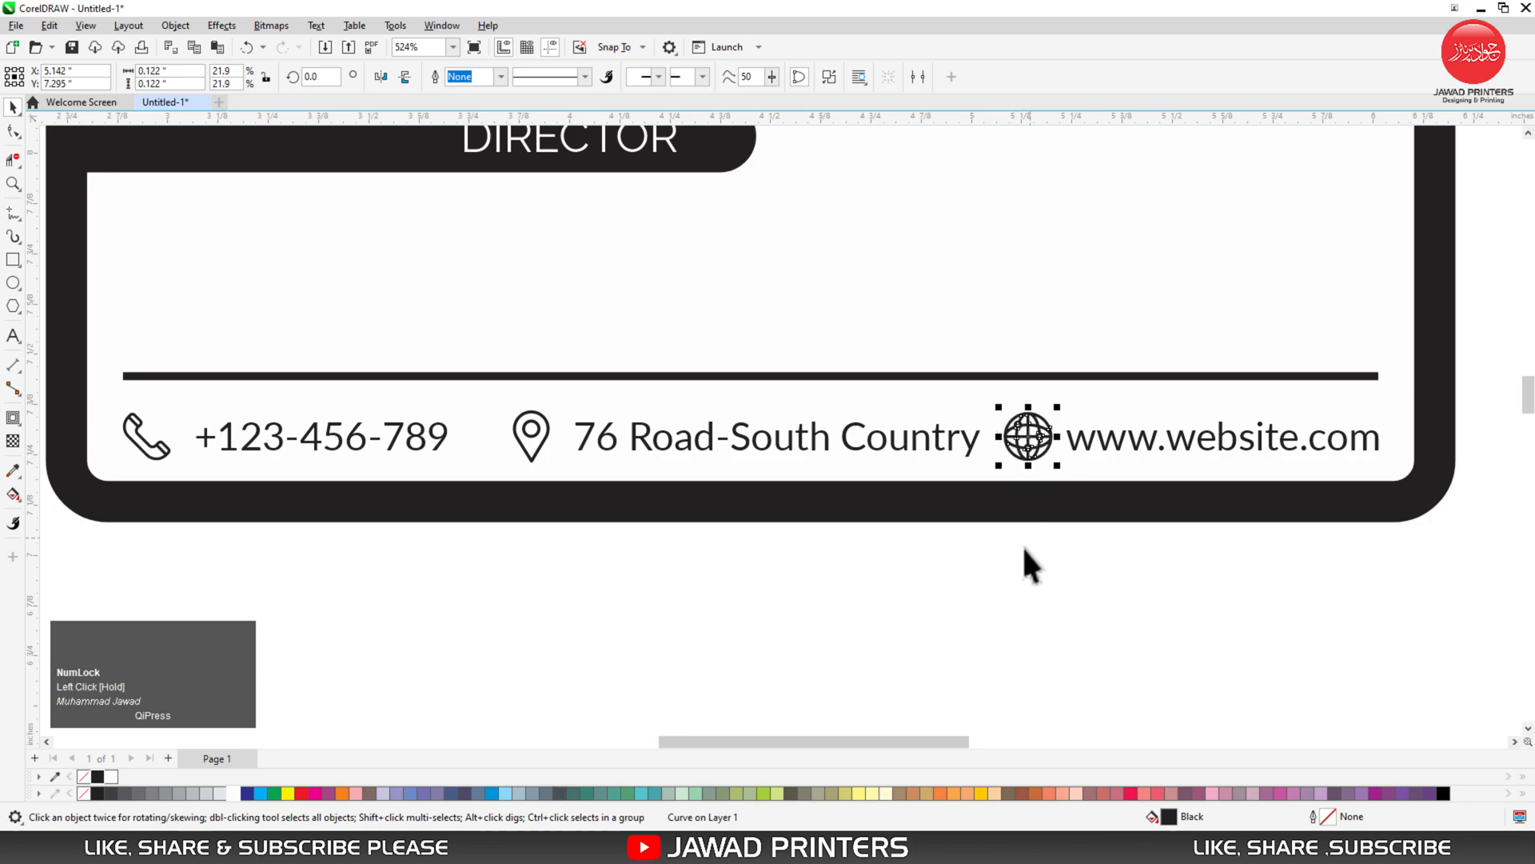
drag(484, 537, 952, 405)
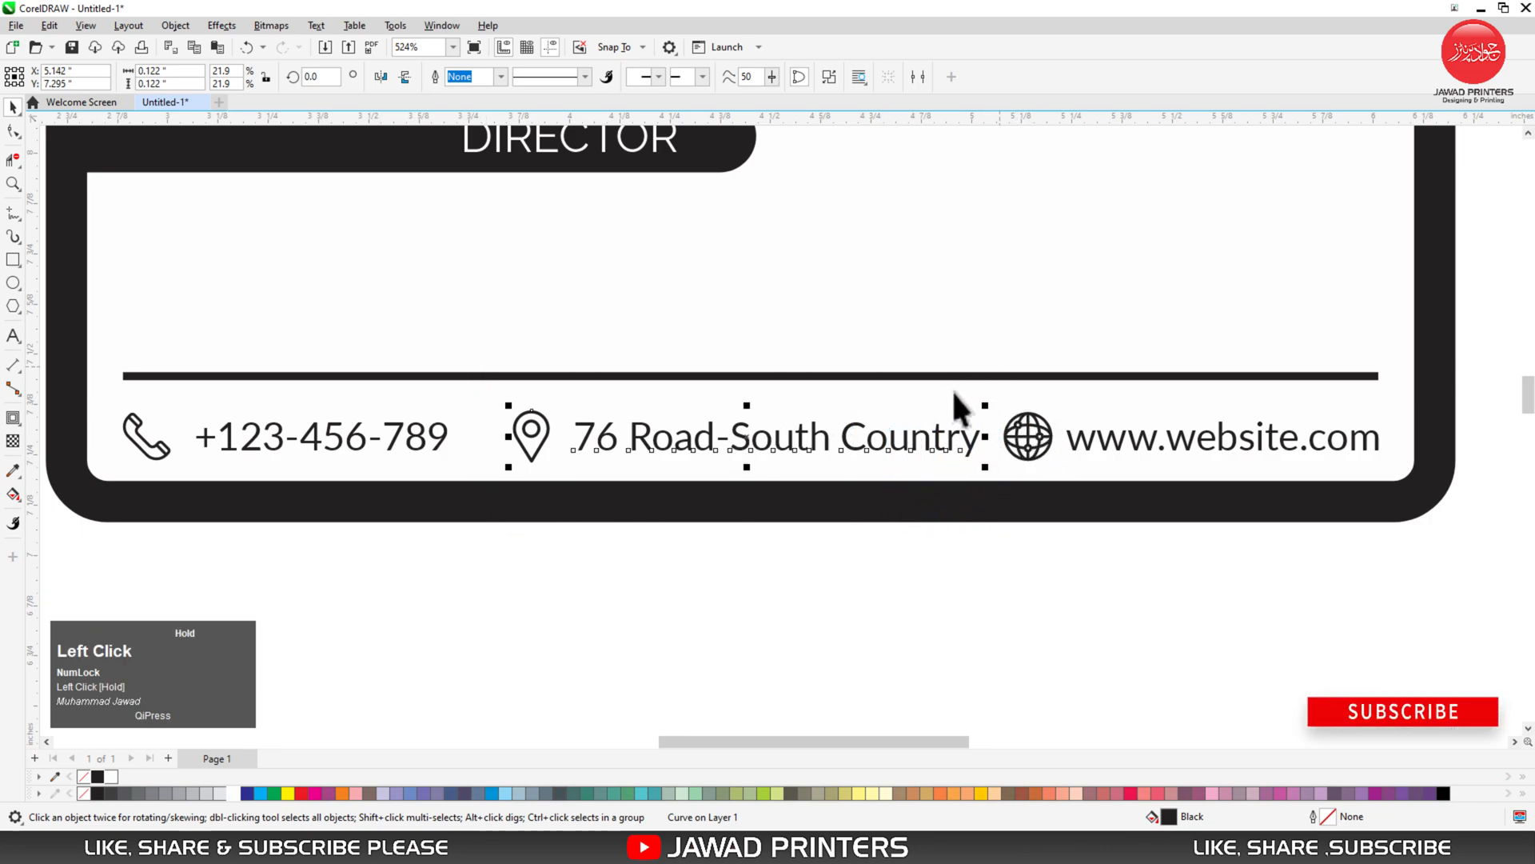
drag(987, 516, 1289, 457)
key(ctrl+z)
click(1035, 555)
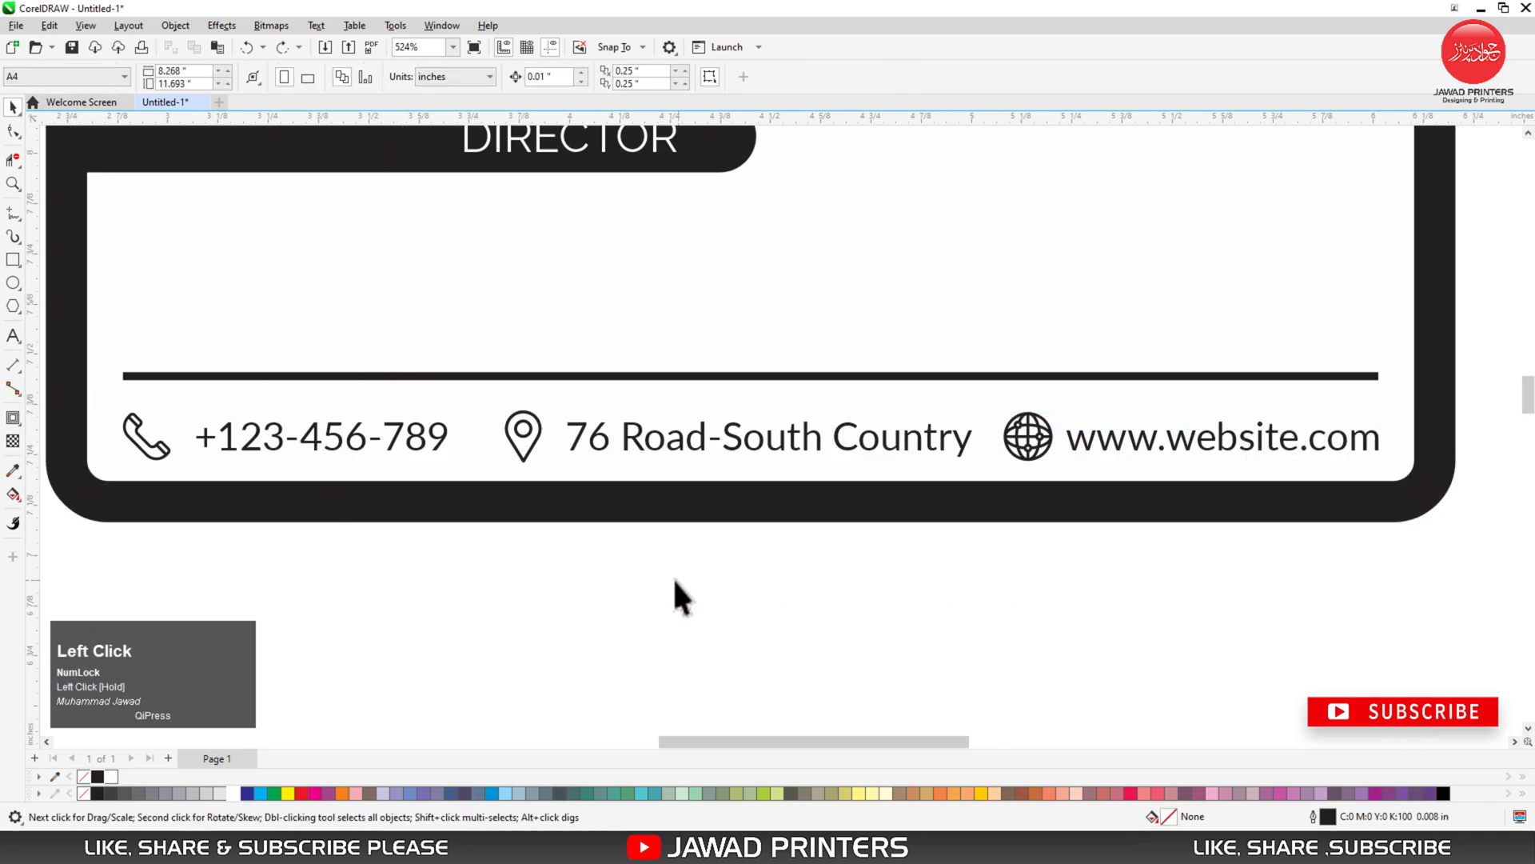
click(331, 448)
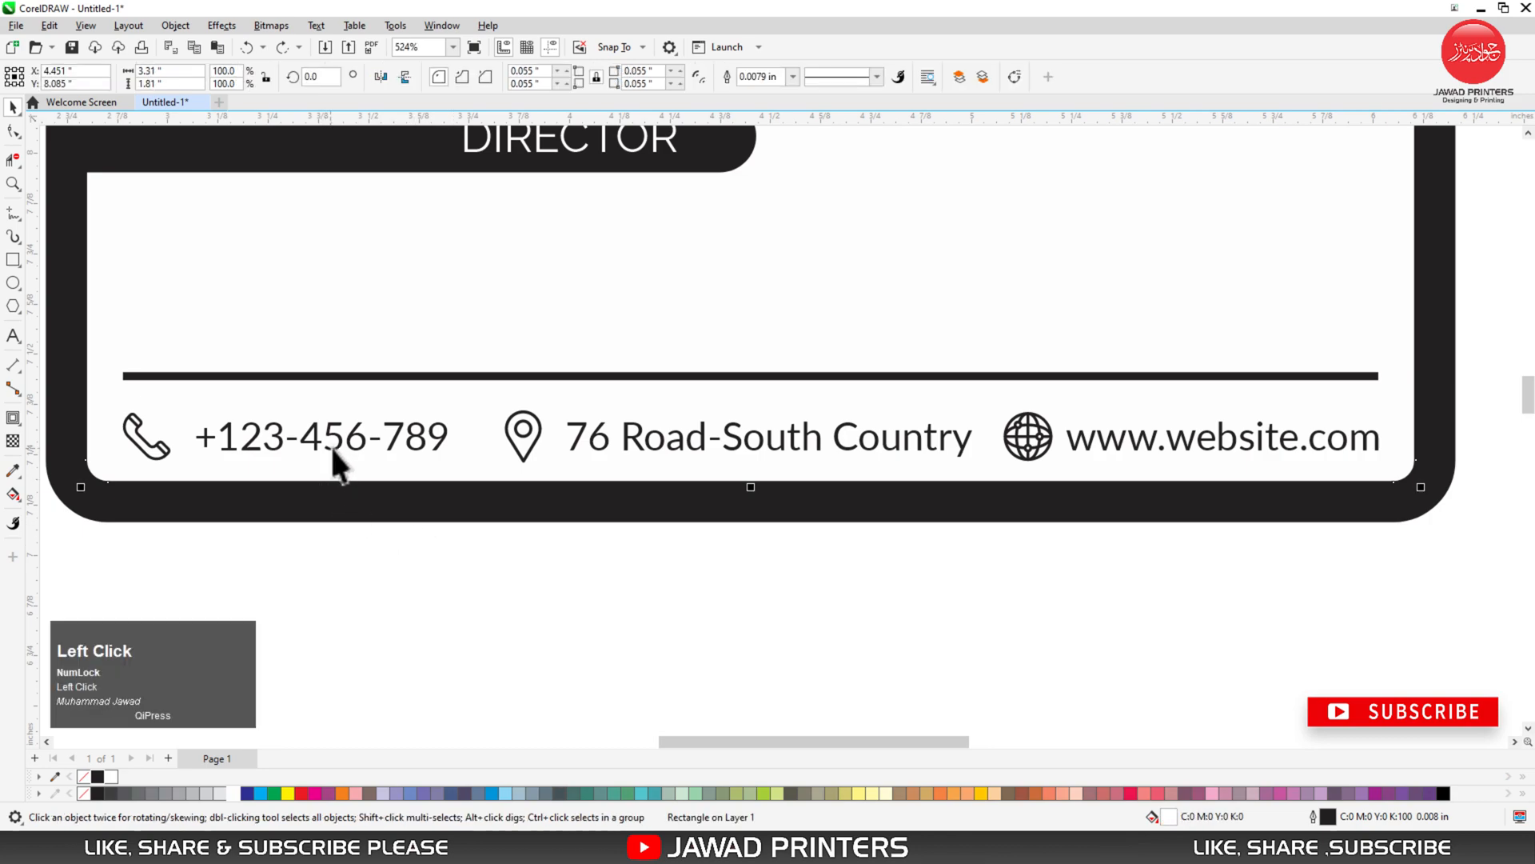
key(Left)
key(Left)
click(594, 447)
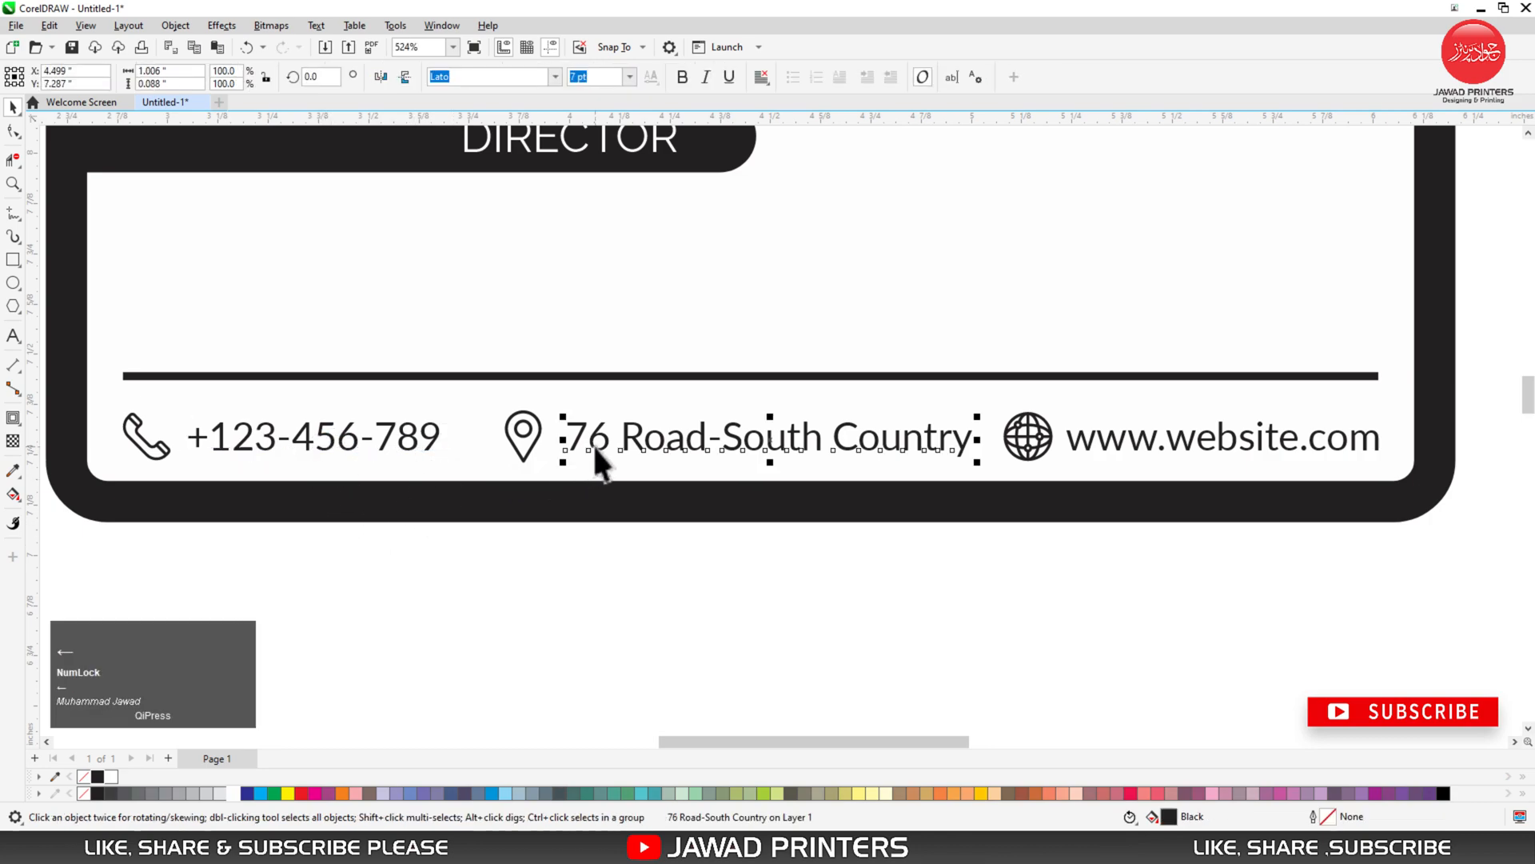
key(Left)
key(Left)
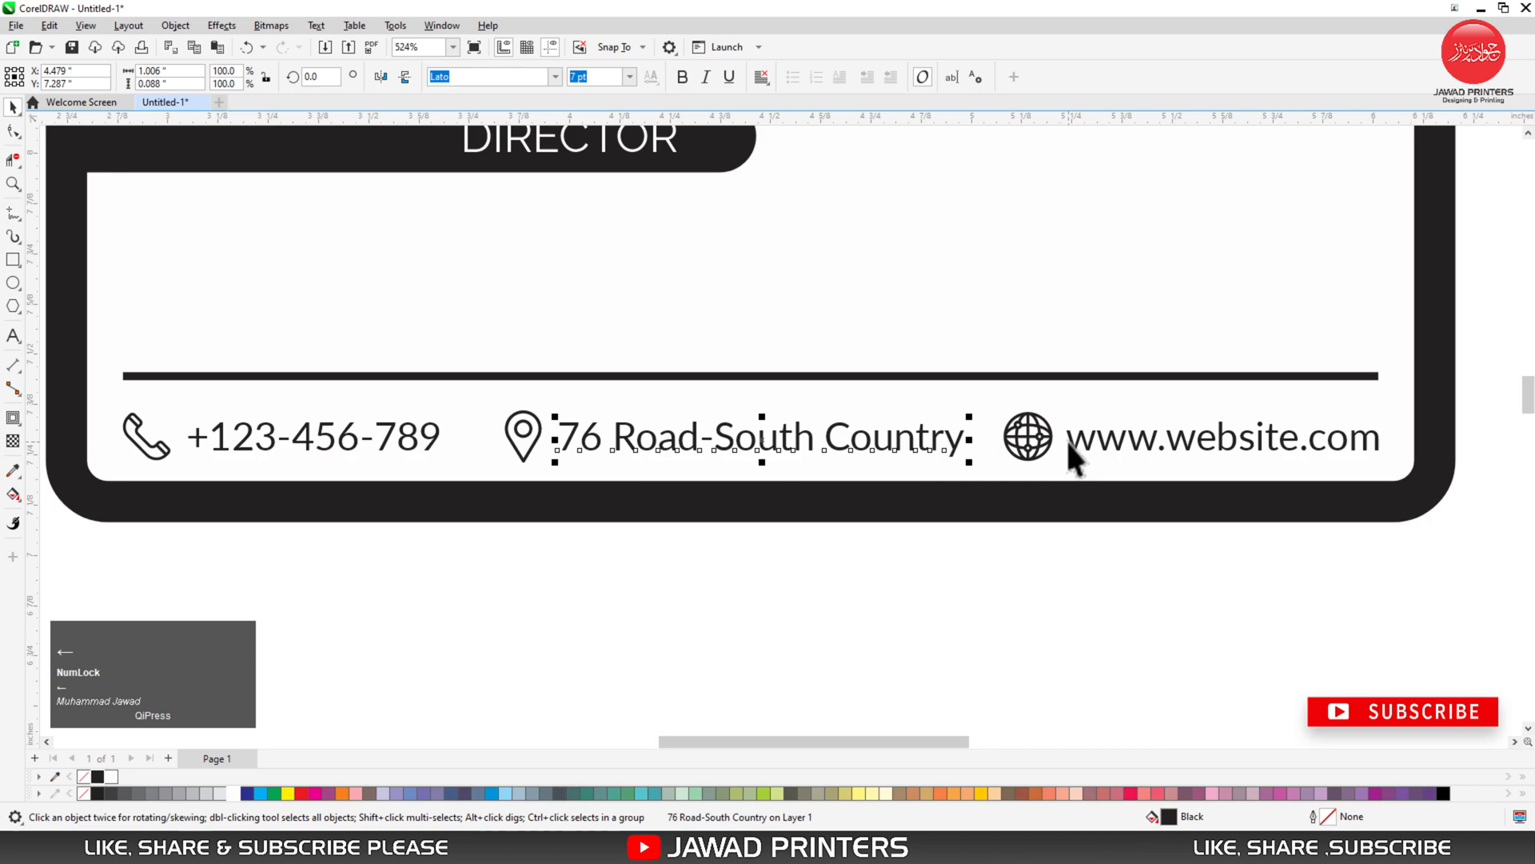
click(1353, 607)
- Group the globe, pin and phone icons each with their contact text
drag(1194, 504, 985, 397)
key(ctrl+g)
drag(425, 616, 1005, 314)
key(ctrl+g)
drag(498, 603, 112, 335)
key(ctrl+g)
- Distribute the three contact groups with equal horizontal spacing and zoom out to the whole card
drag(62, 555, 1456, 387)
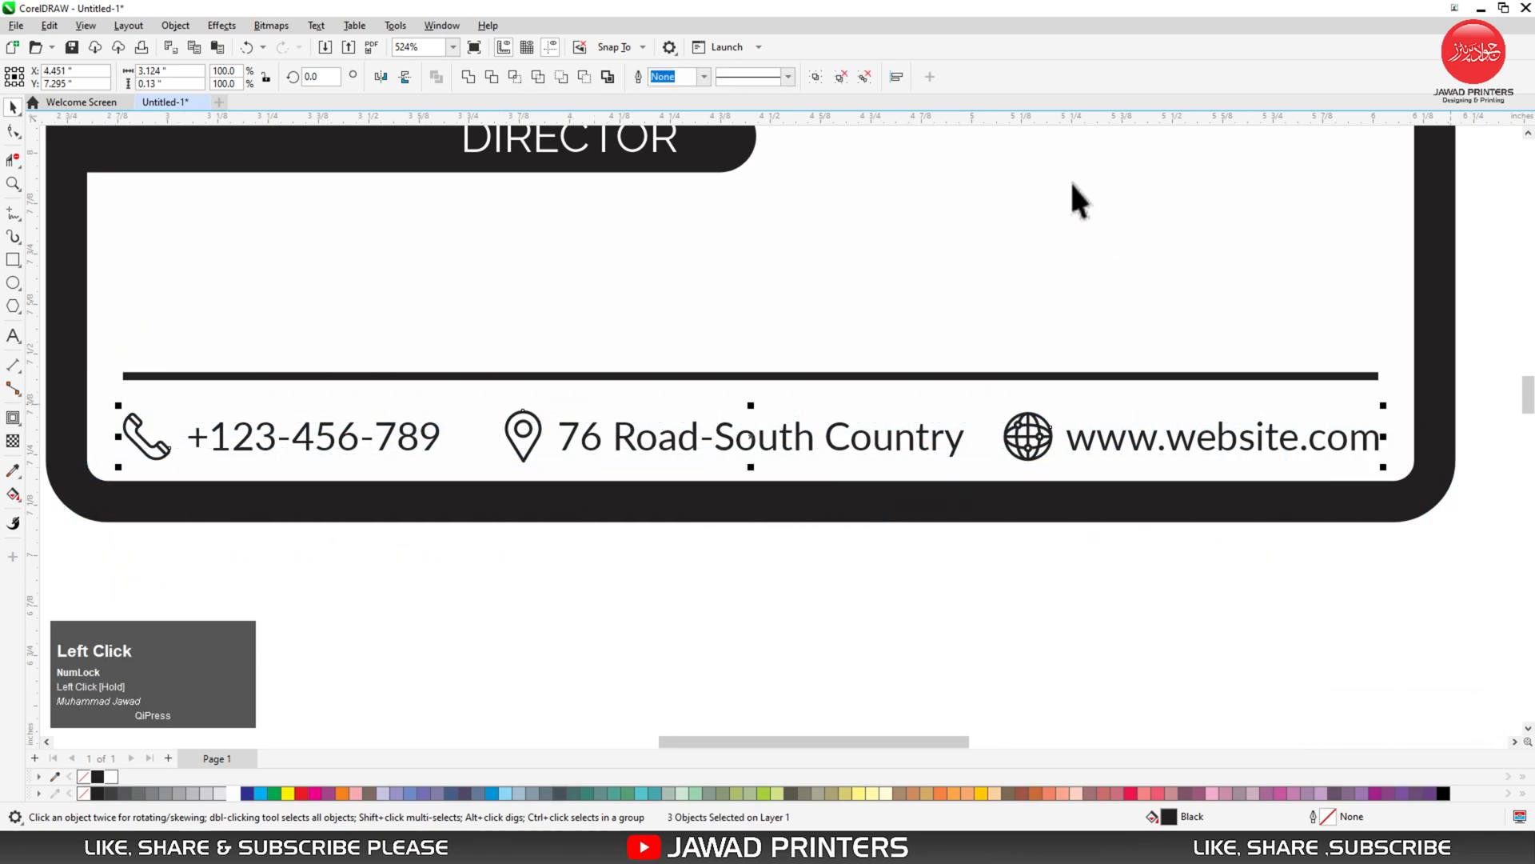
click(895, 76)
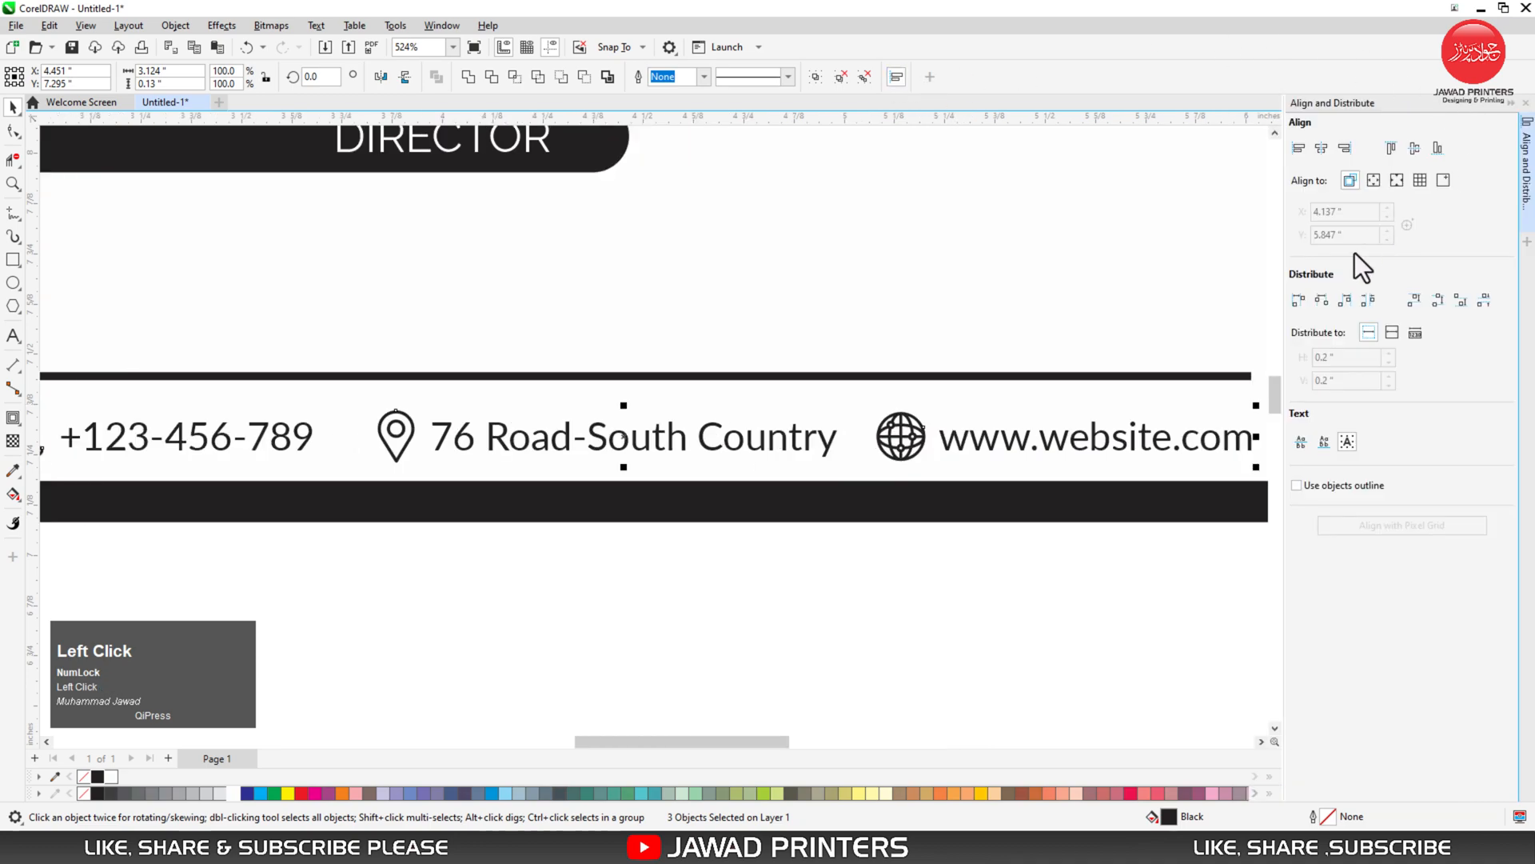
click(1367, 303)
click(1261, 587)
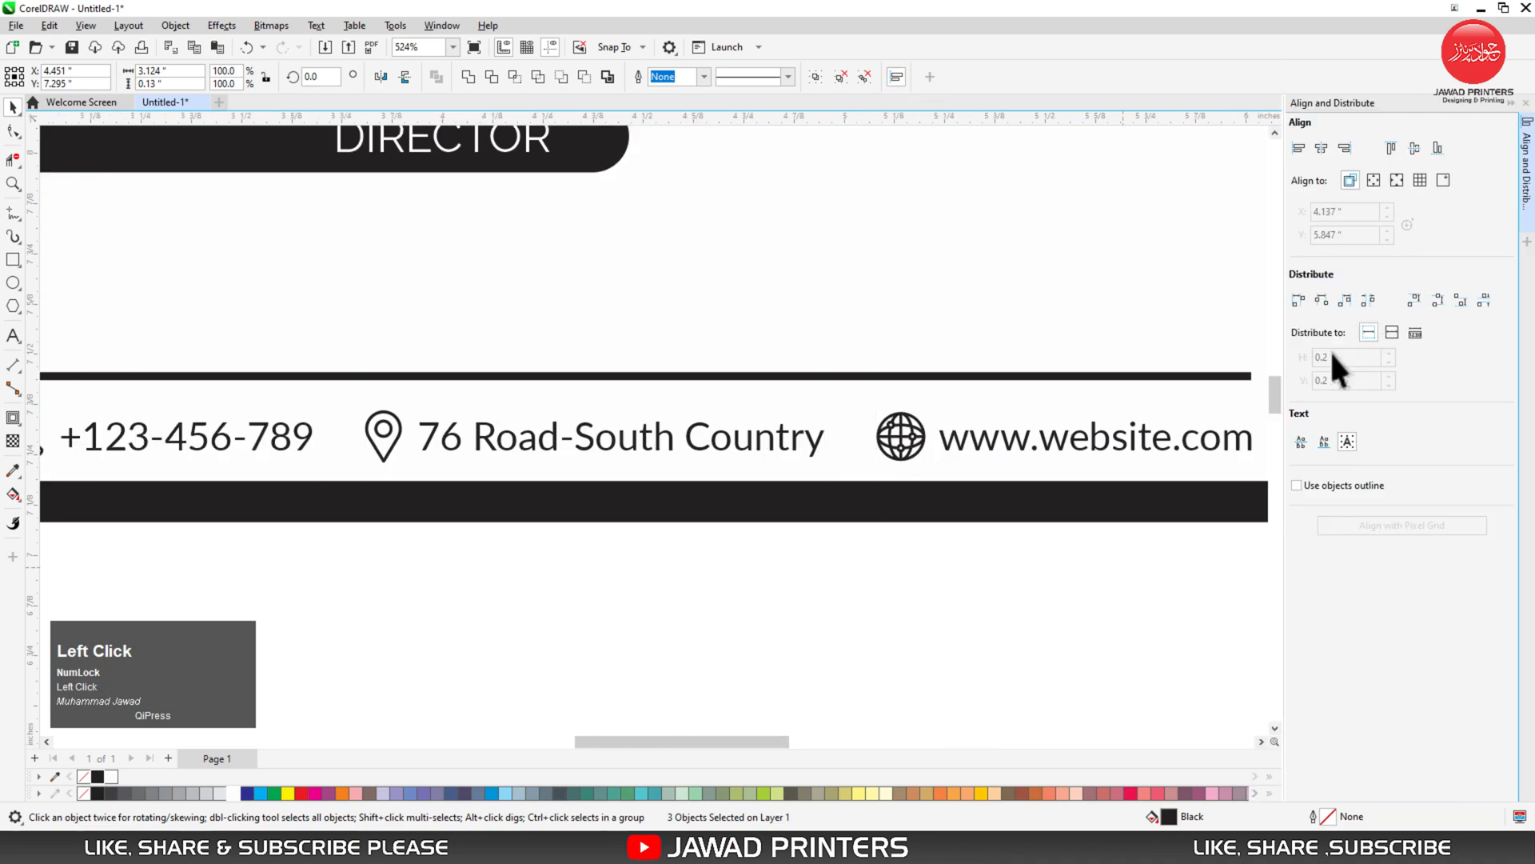
click(1511, 104)
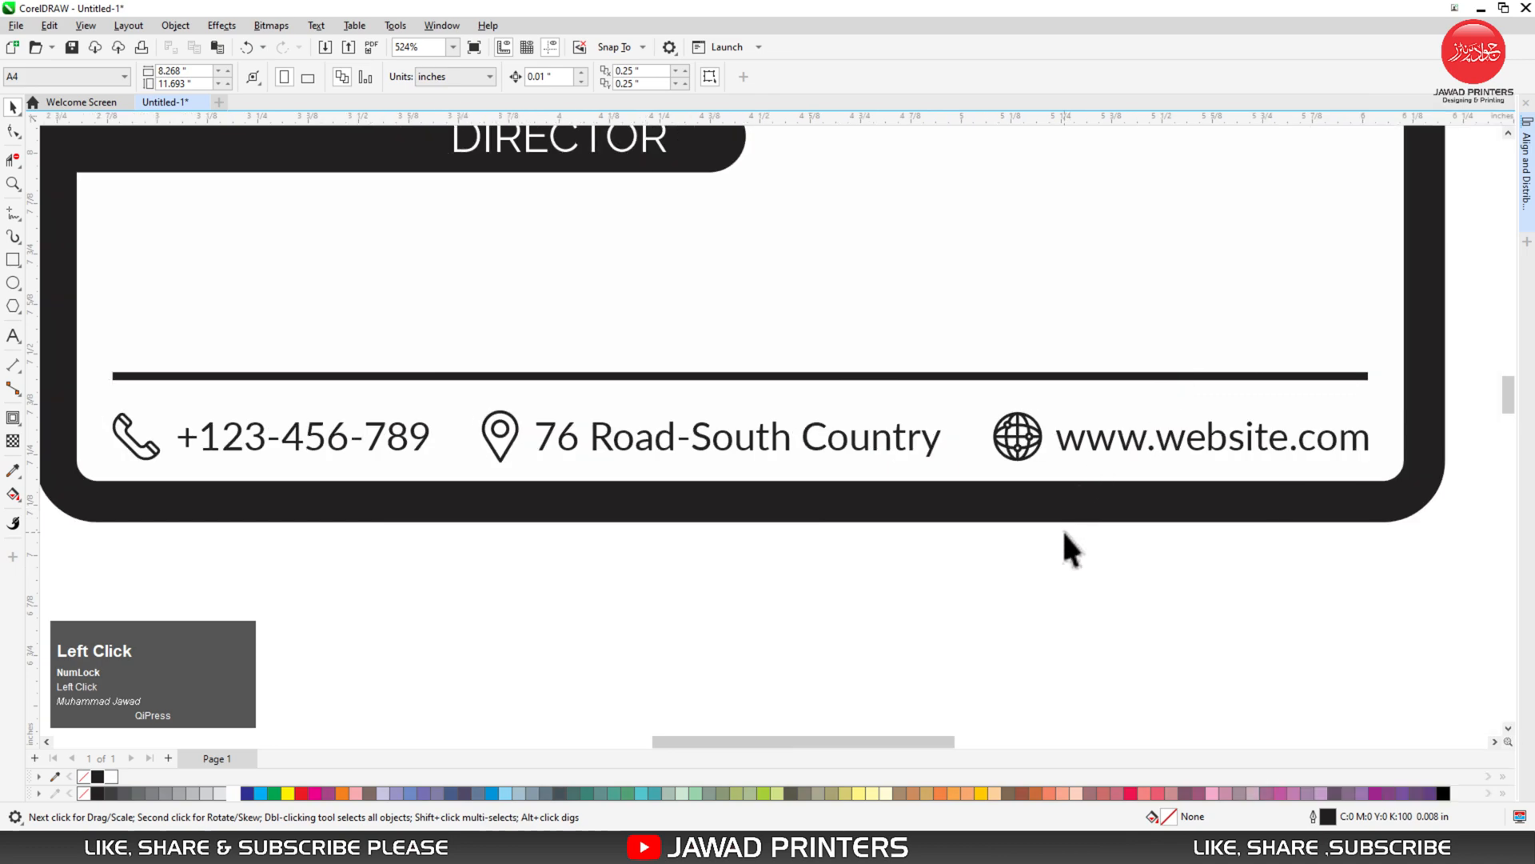
key(F4)
- Remove the outline from the back card's white panel
click(887, 484)
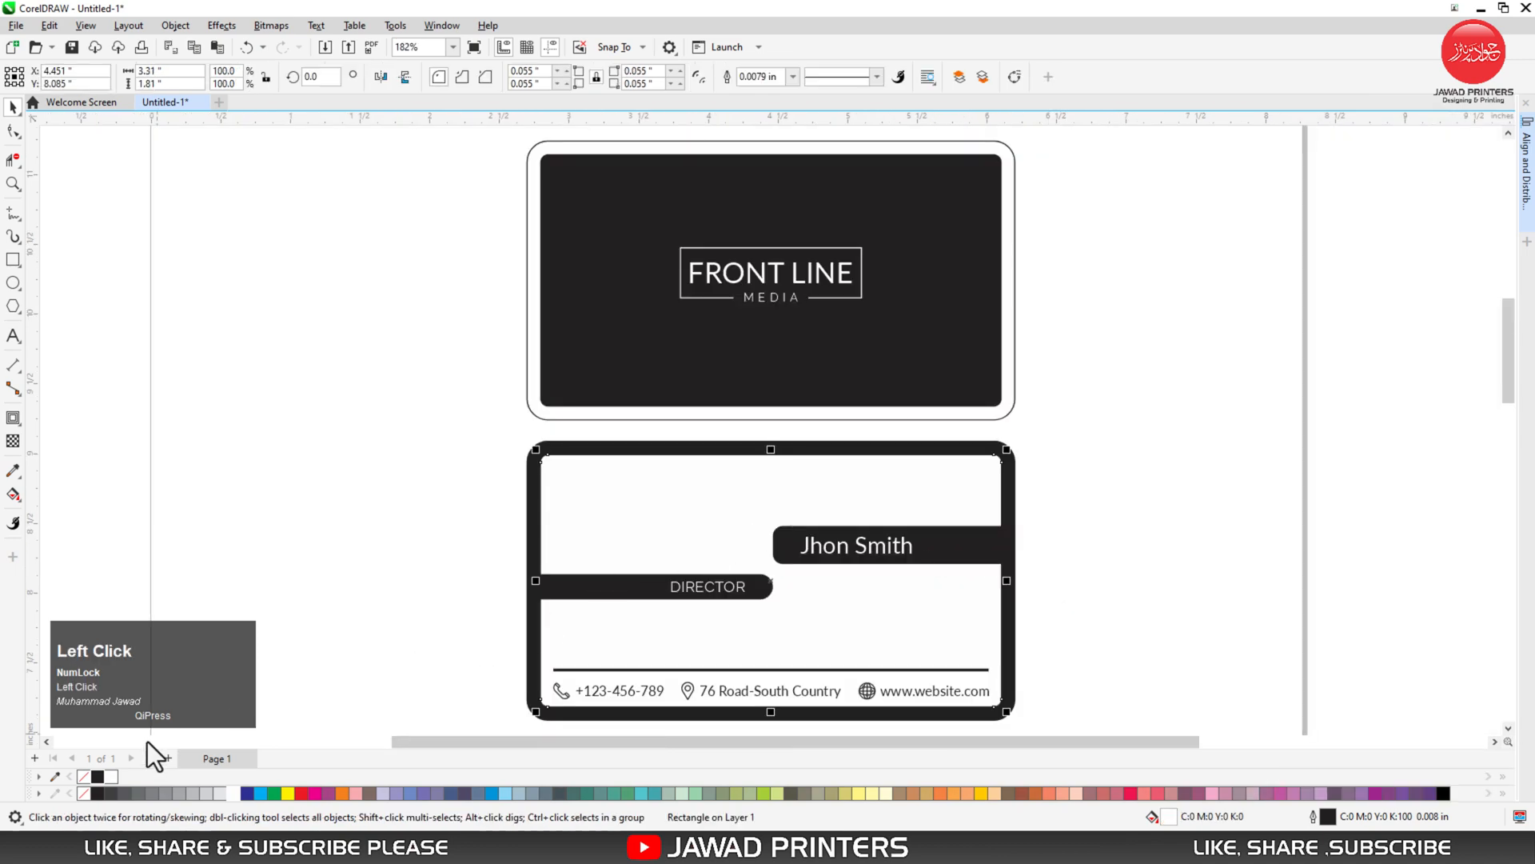
right_click(84, 775)
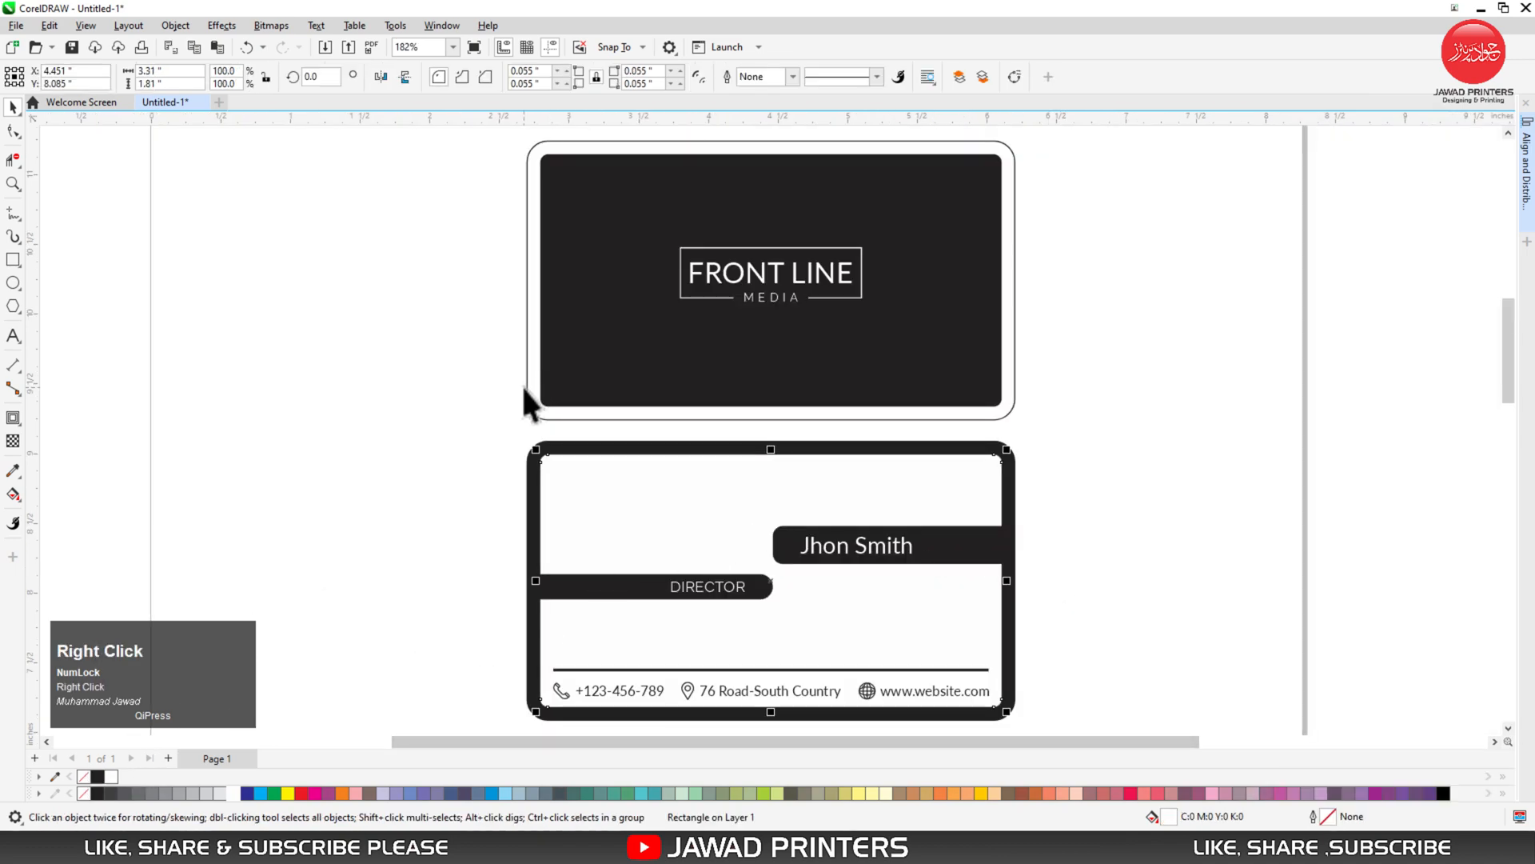
click(497, 390)
- Check both card sides, zoom to fit them, and show them in full-screen preview
click(534, 359)
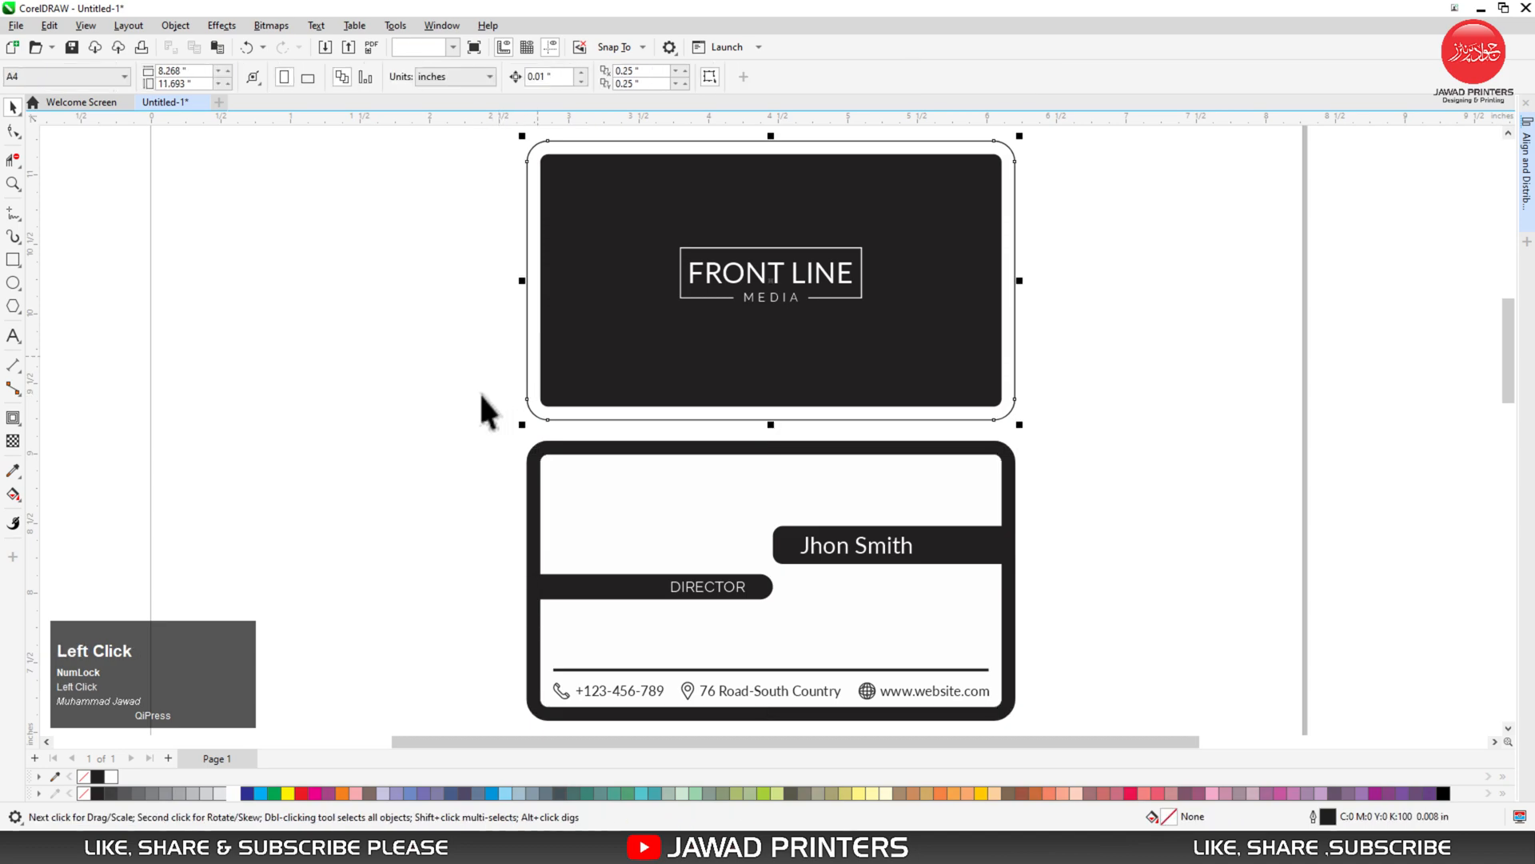
click(399, 496)
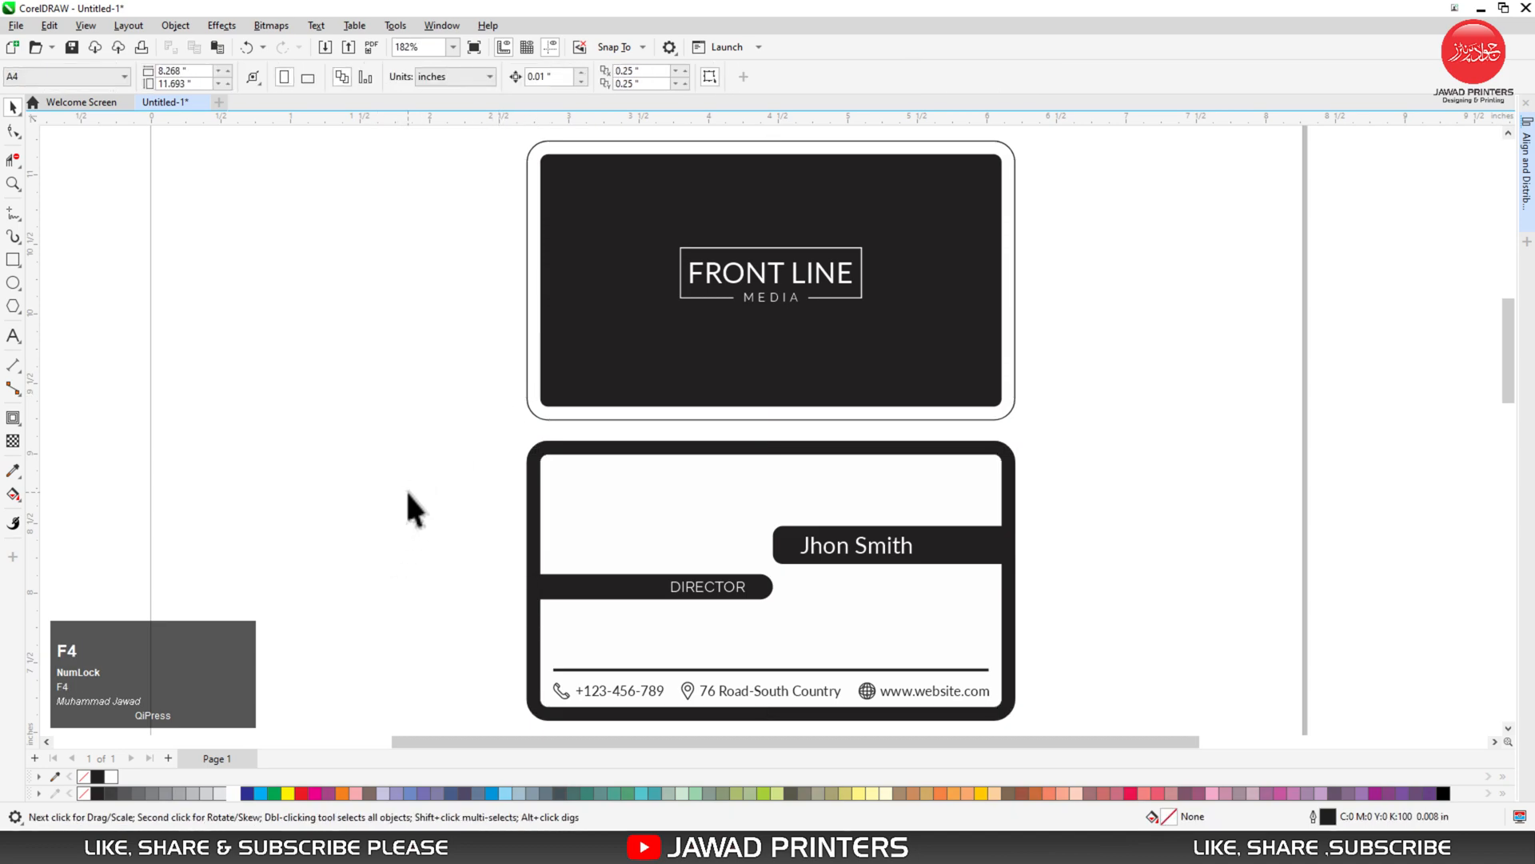
drag(492, 428, 1032, 713)
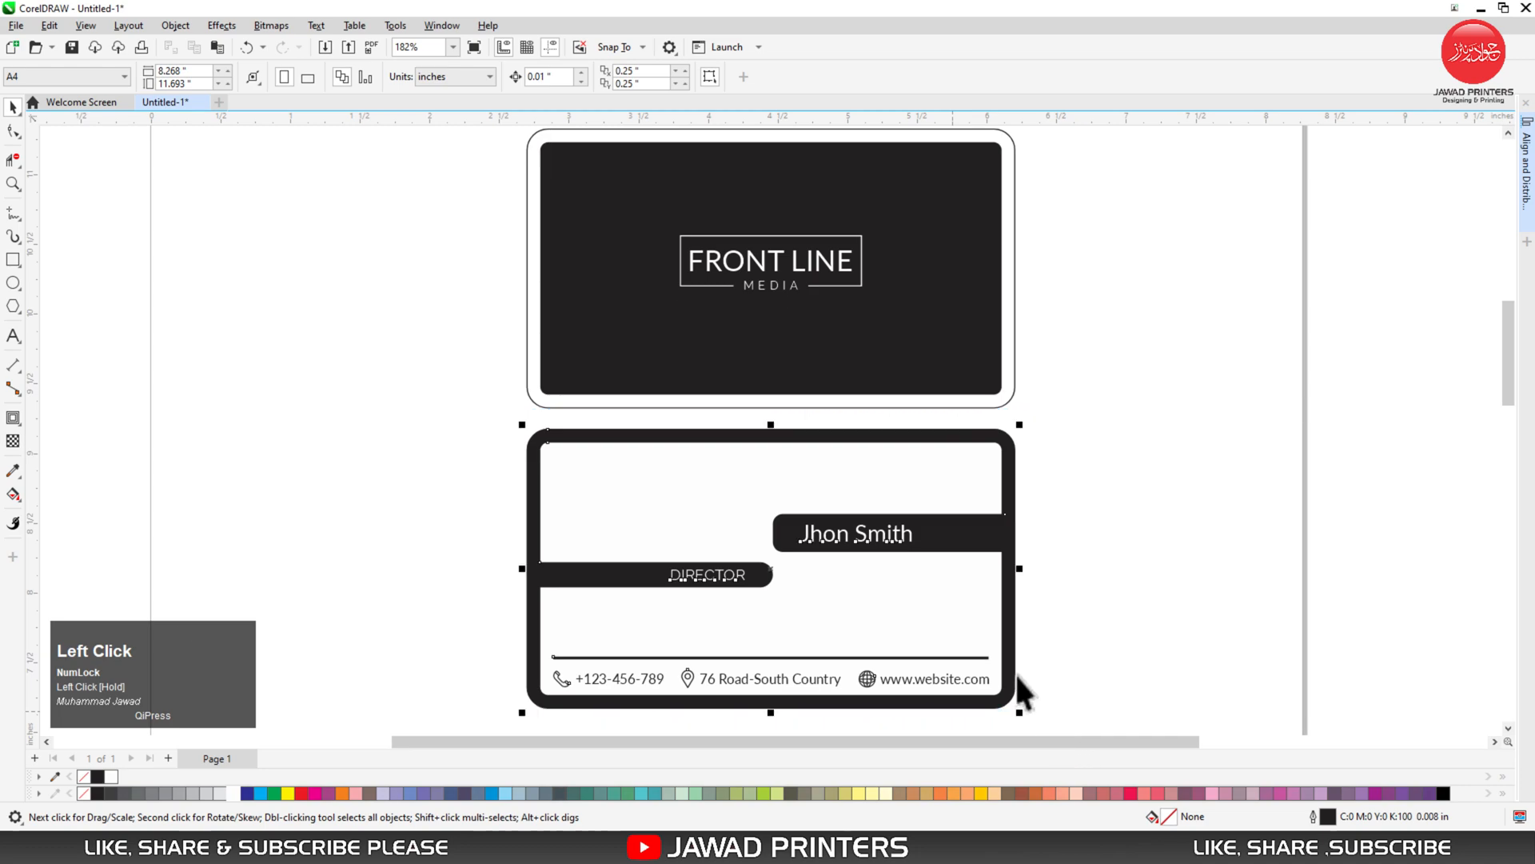
click(935, 606)
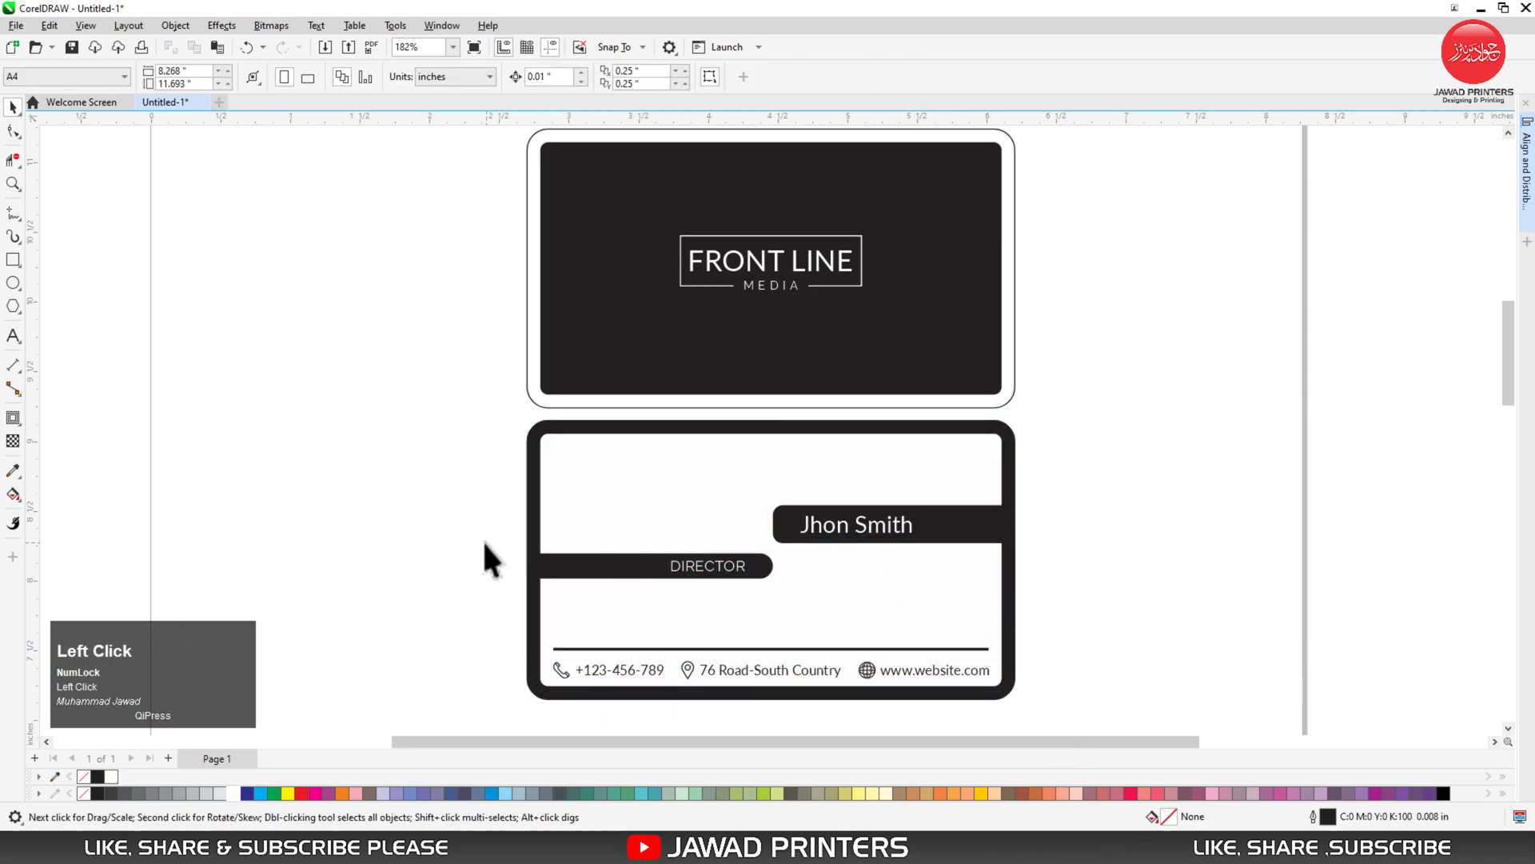
key(F4)
click(426, 277)
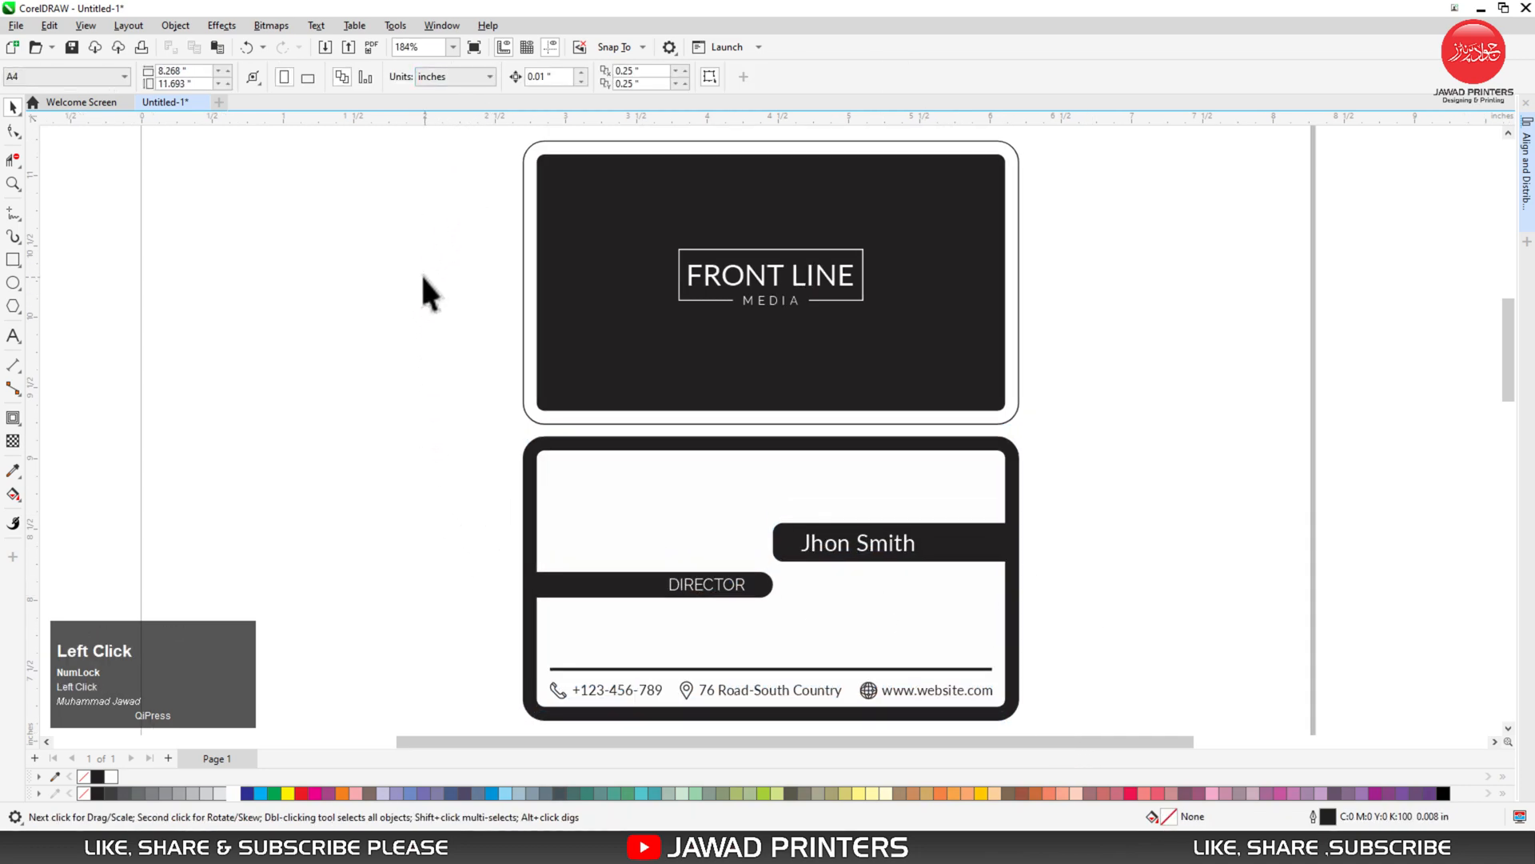
key(F9)
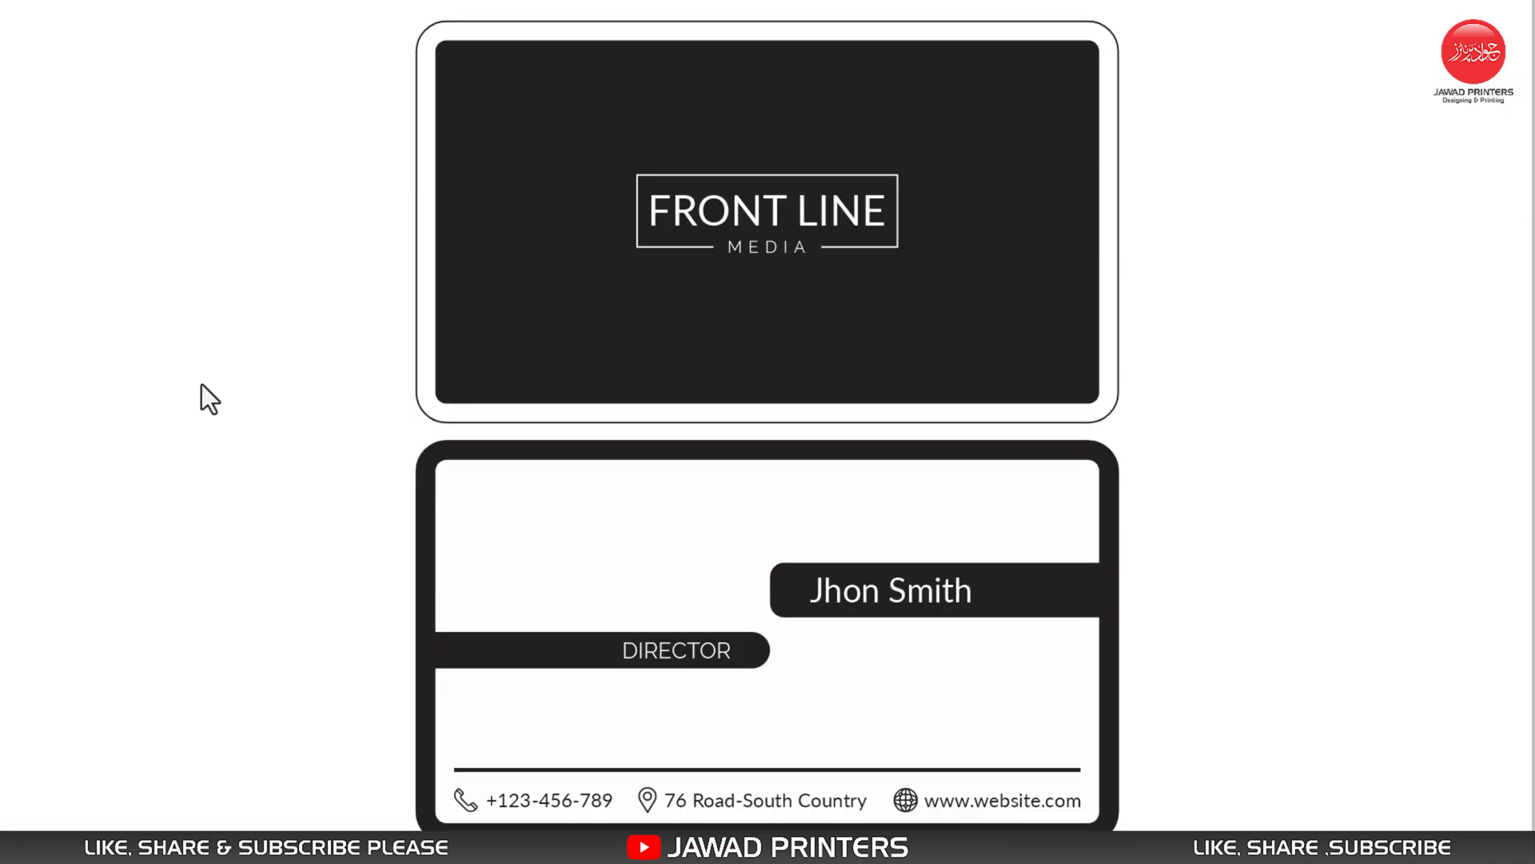